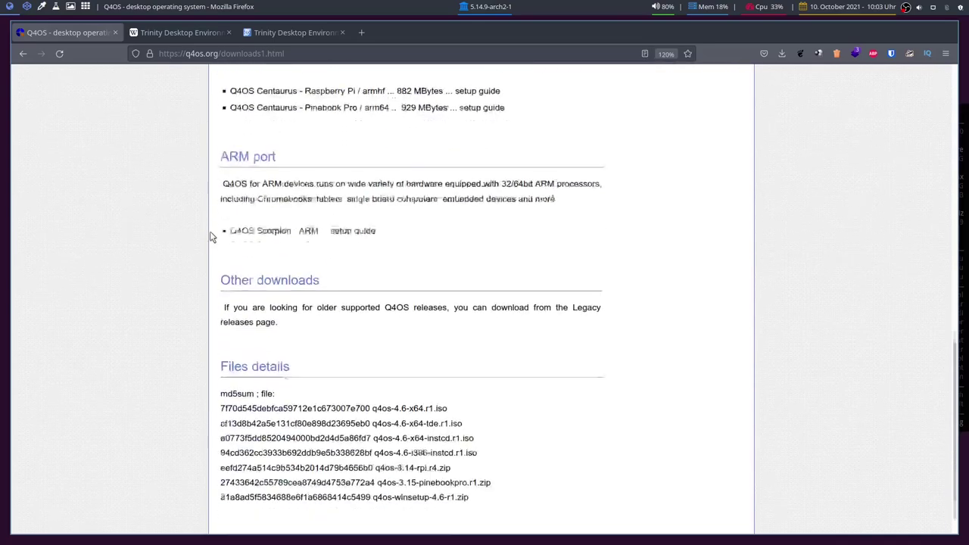
- Browse the Q4OS download page and open the Trinity install-cd download link
scroll(212, 238, up, 10)
click(299, 223)
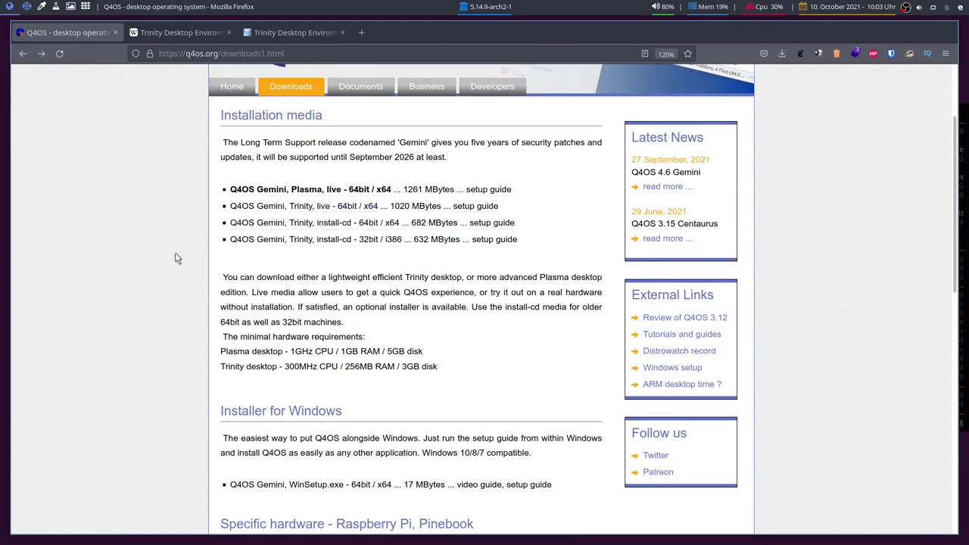
scroll(174, 255, down, 5)
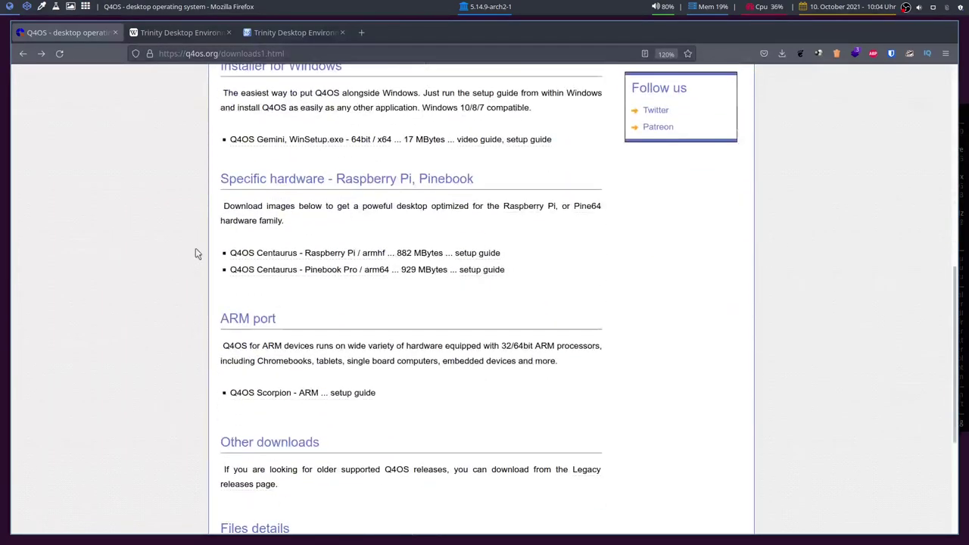
scroll(194, 251, down, 3)
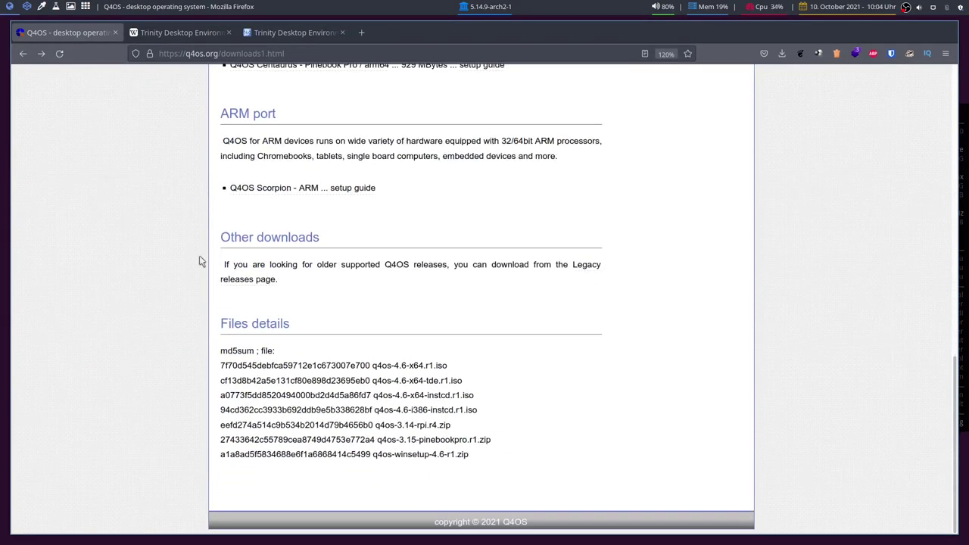
scroll(200, 258, up, 3)
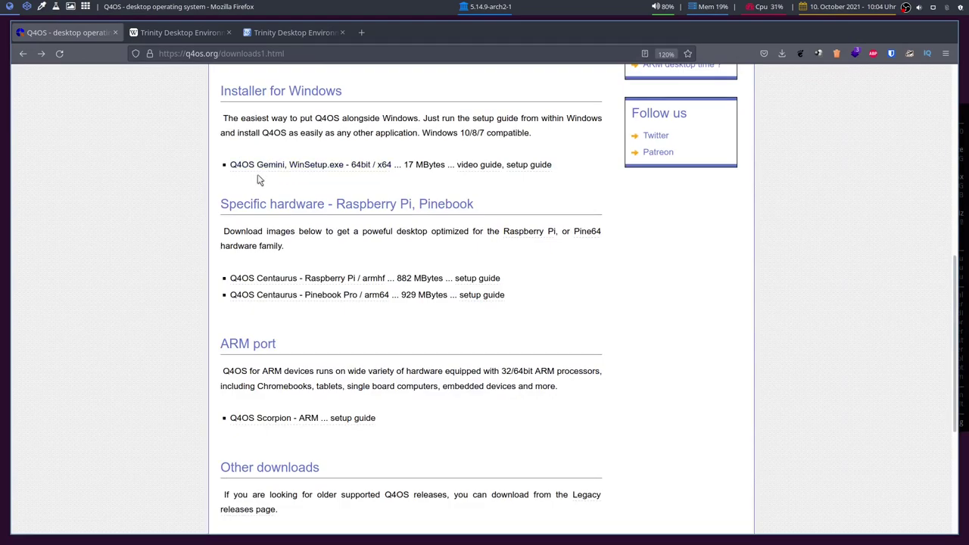
scroll(257, 180, up, 2)
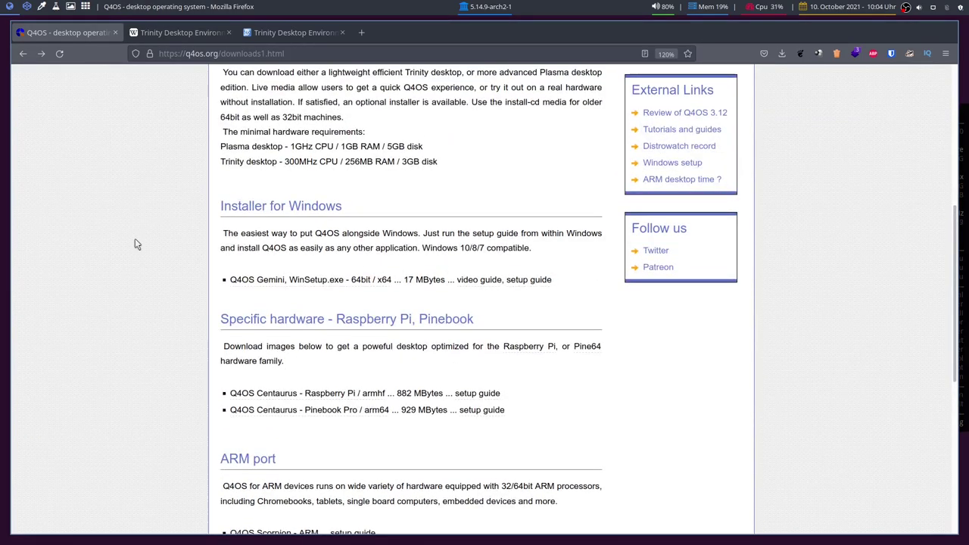
scroll(135, 245, up, 5)
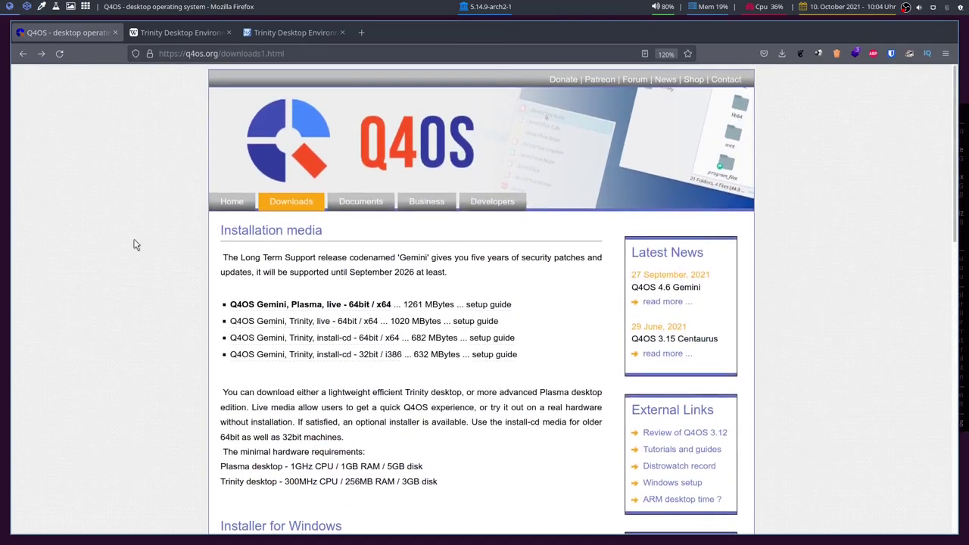
scroll(147, 282, down, 8)
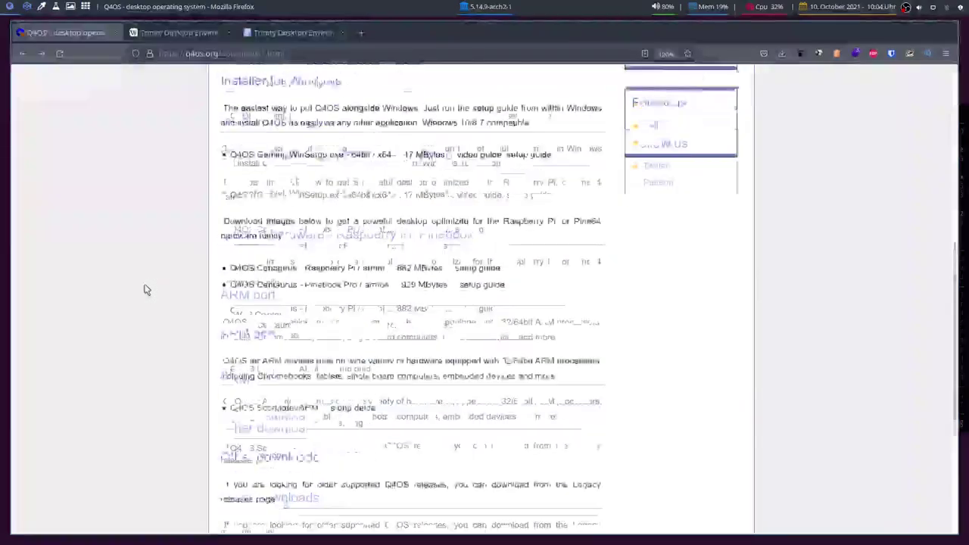
scroll(147, 288, up, 3)
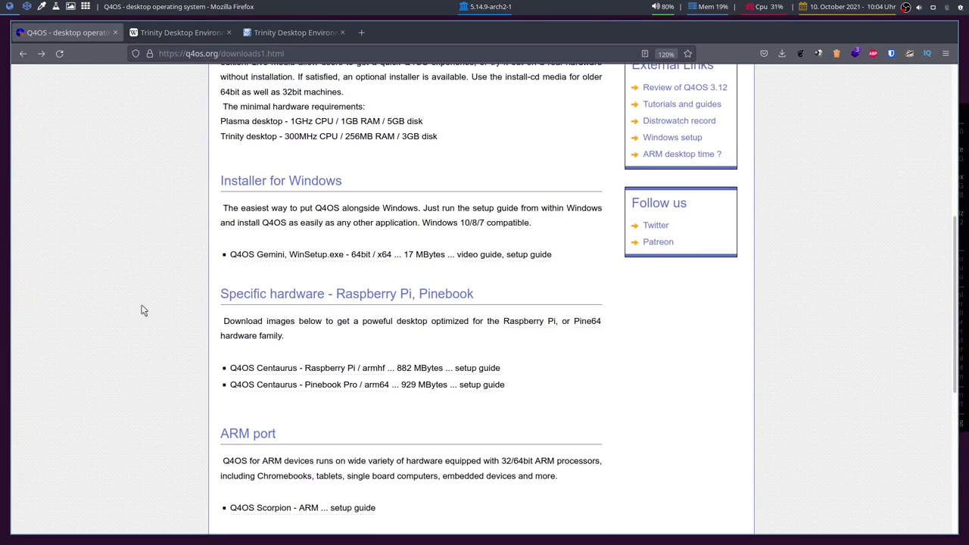
scroll(143, 311, up, 5)
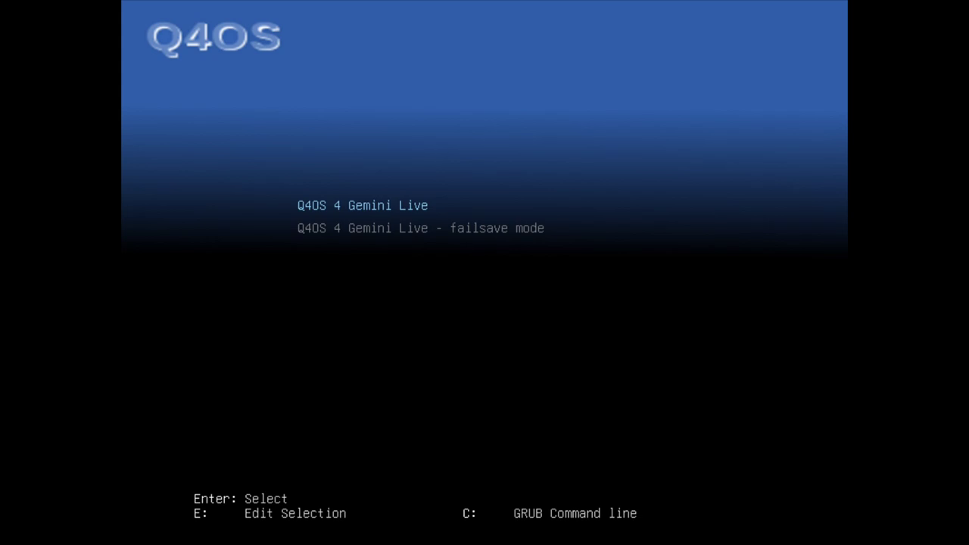
- Boot the Q4OS 4 Gemini Live GRUB entry instead of failsave mode
key(Down)
key(Up)
key(Down)
key(Up)
key(Down)
key(Up)
key(Return)
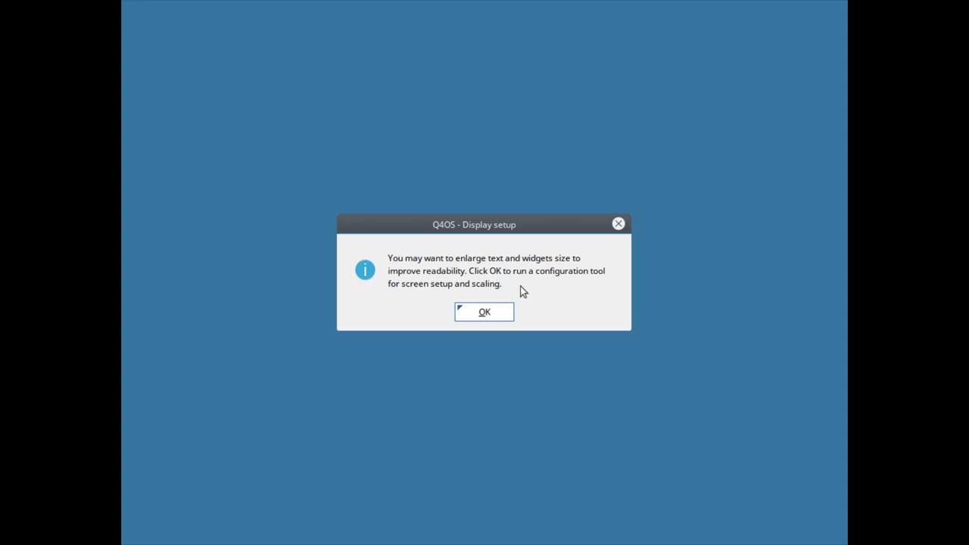
- Accept the Display setup prompt to launch TDE Screen scaler and try the Scaling factor slider
click(484, 313)
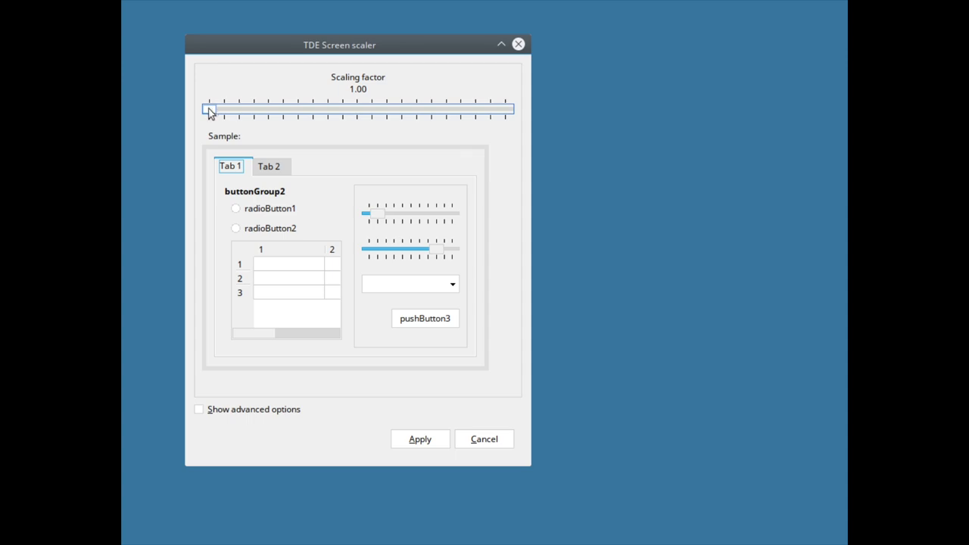
mouse_move(210, 110)
mouse_down()
mouse_move(300, 110)
mouse_move(257, 115)
mouse_move(366, 124)
mouse_move(209, 112)
mouse_up()
- Try scaling factors and the advanced DPI options, then apply a scaling factor of 1.00
drag(264, 46, 305, 47)
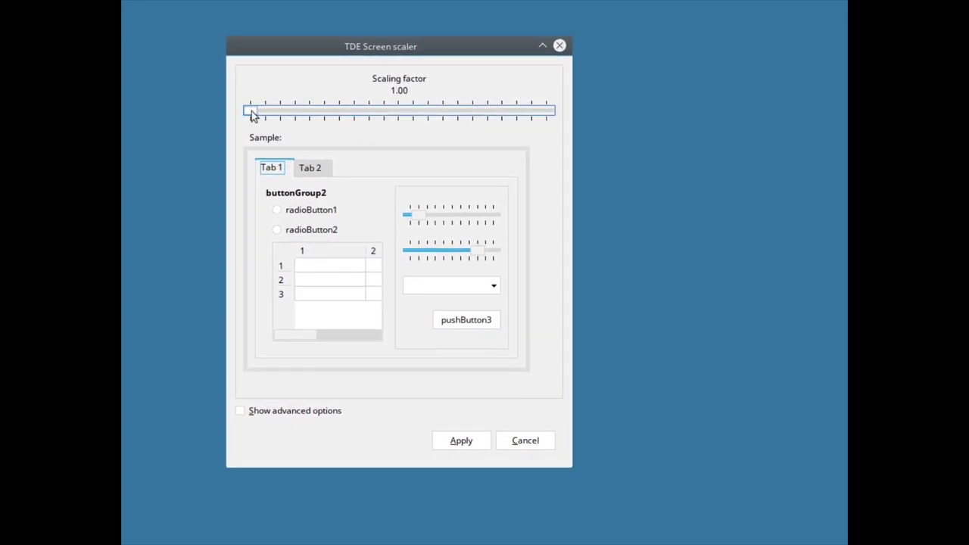
drag(248, 111, 395, 119)
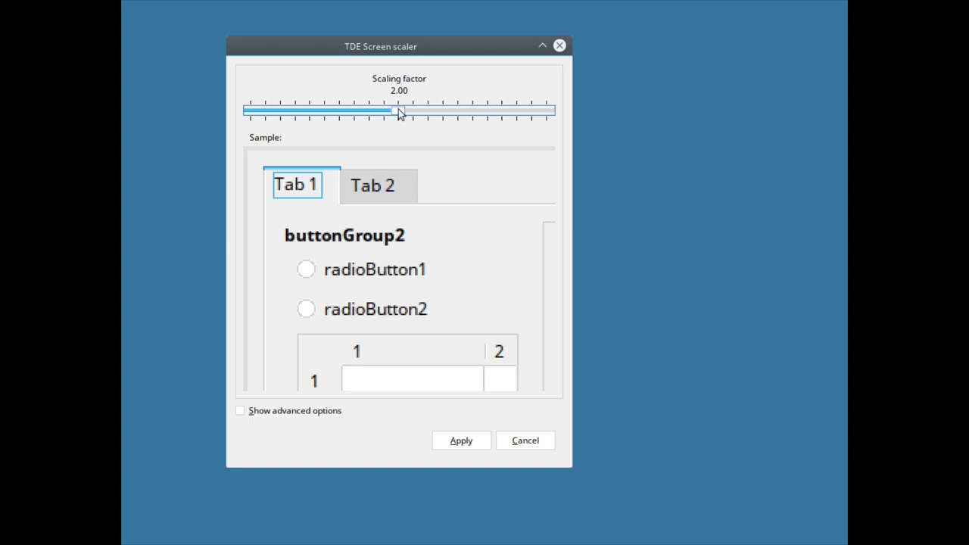
drag(400, 114, 205, 130)
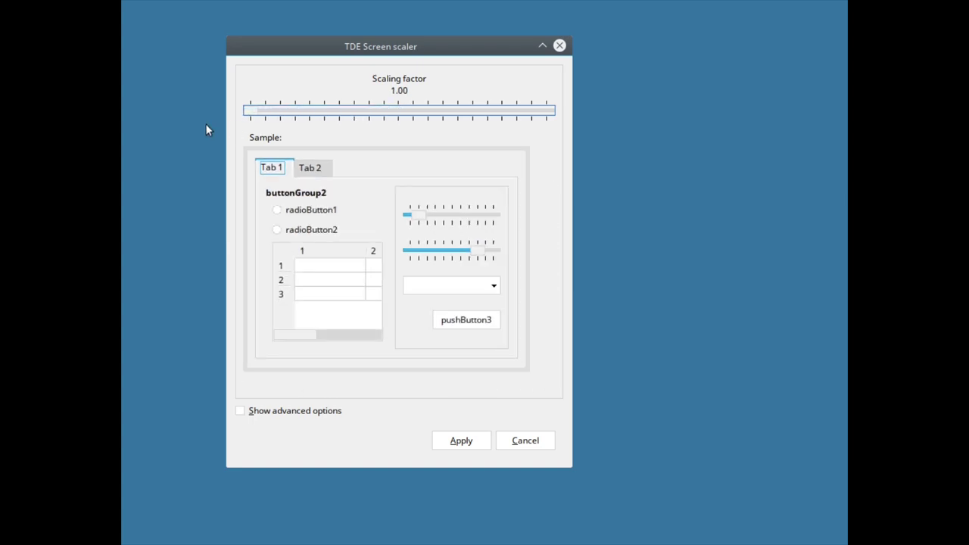
click(239, 410)
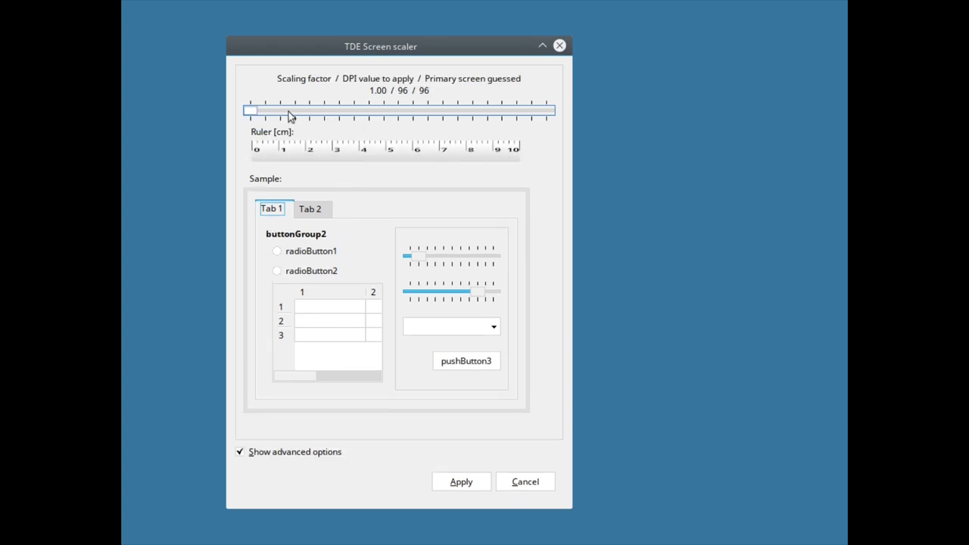
mouse_move(245, 111)
mouse_down()
mouse_move(273, 114)
mouse_move(257, 119)
mouse_move(295, 114)
mouse_move(230, 115)
mouse_up()
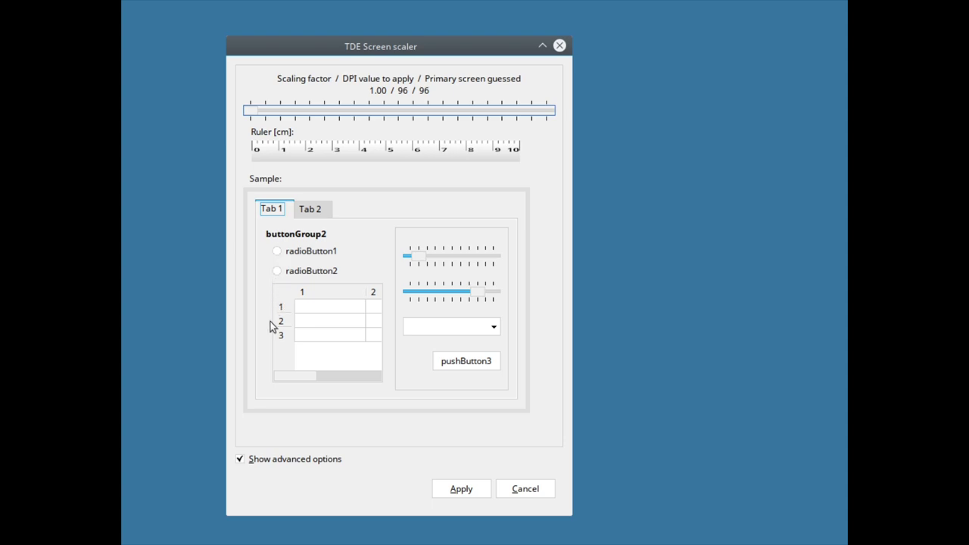
click(239, 459)
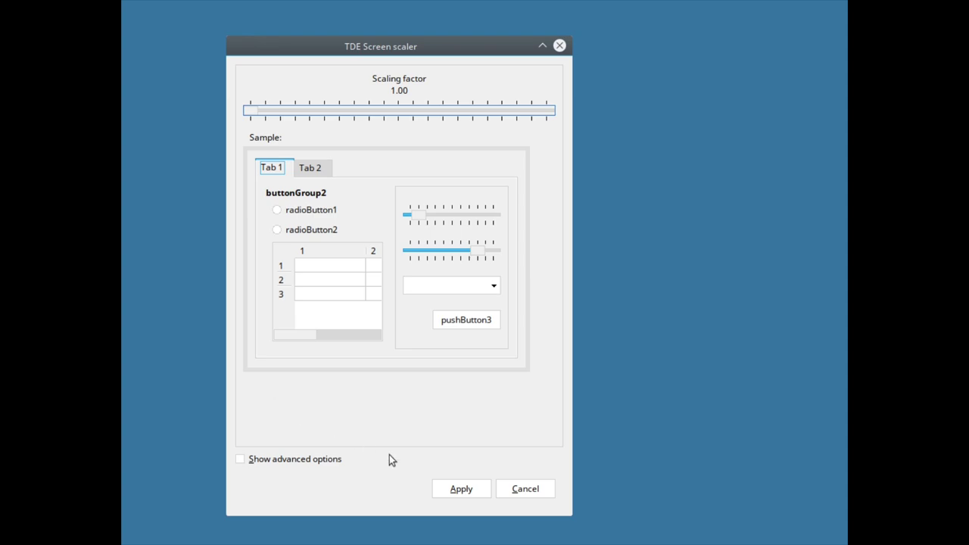
click(459, 492)
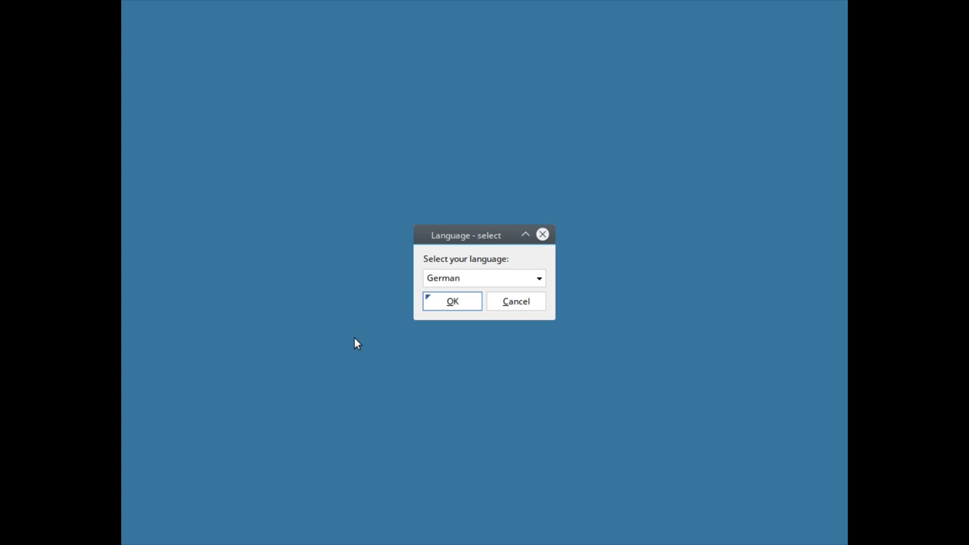
- Confirm German as the system language and close the Willkommensbildschirm window
click(443, 302)
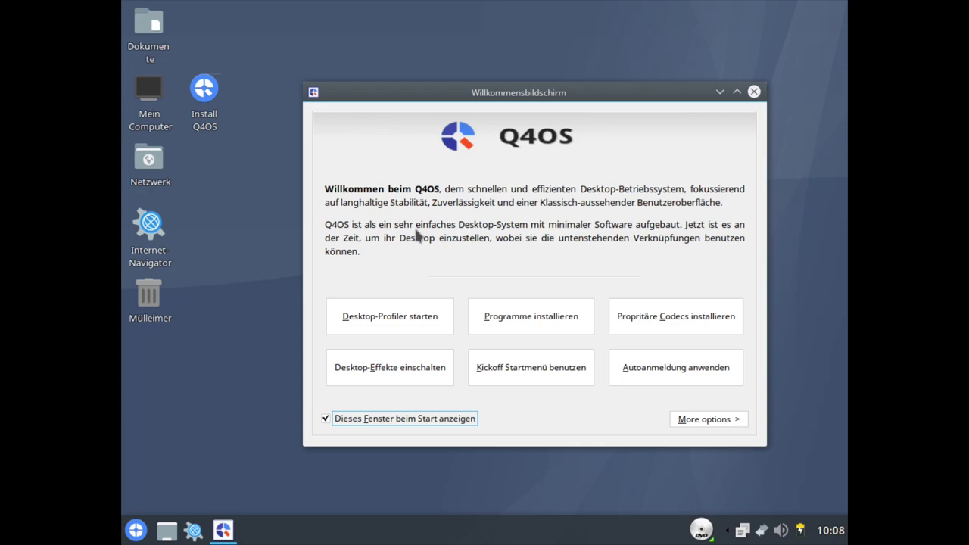
drag(555, 92, 545, 55)
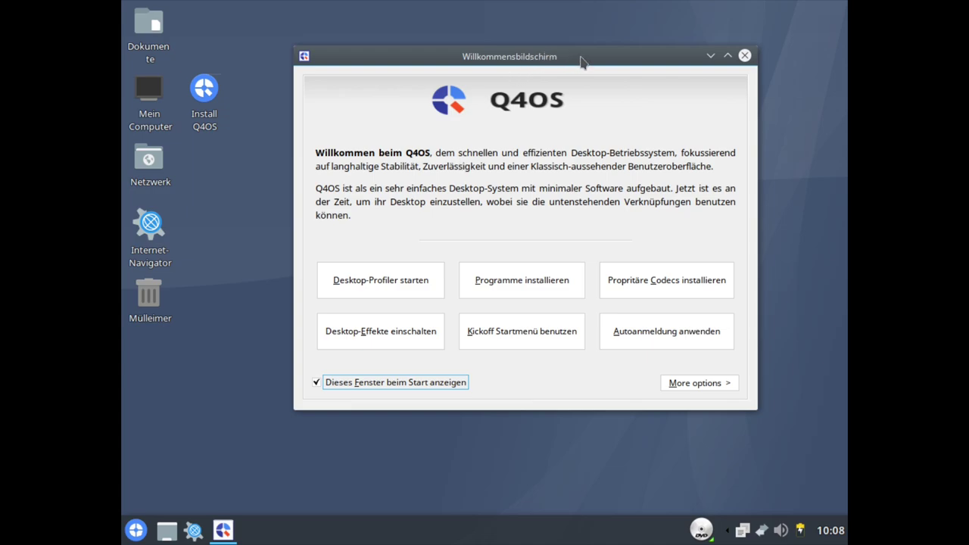
click(745, 56)
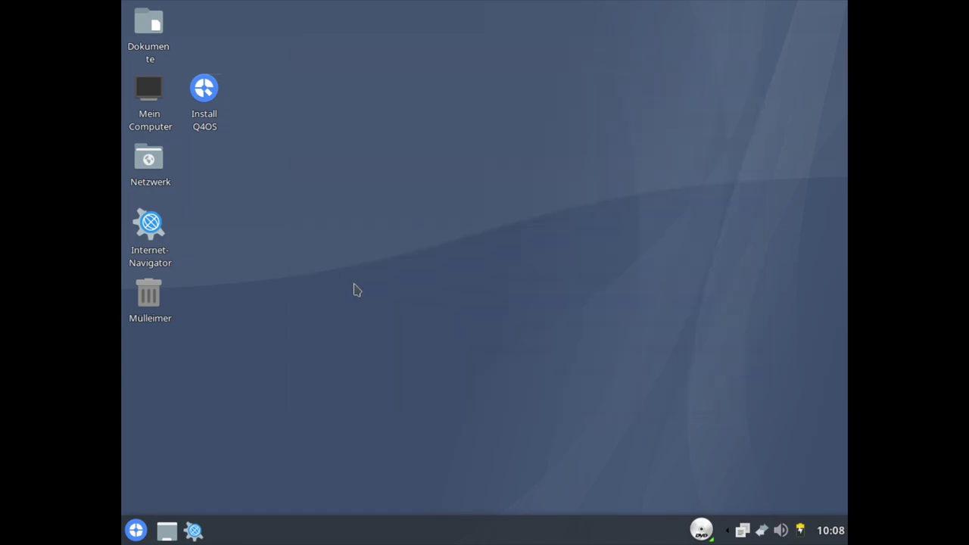
- Switch the resolution to 1920 x 1080 with Bildschirmgröße, then launch Install Q4OS
click(136, 530)
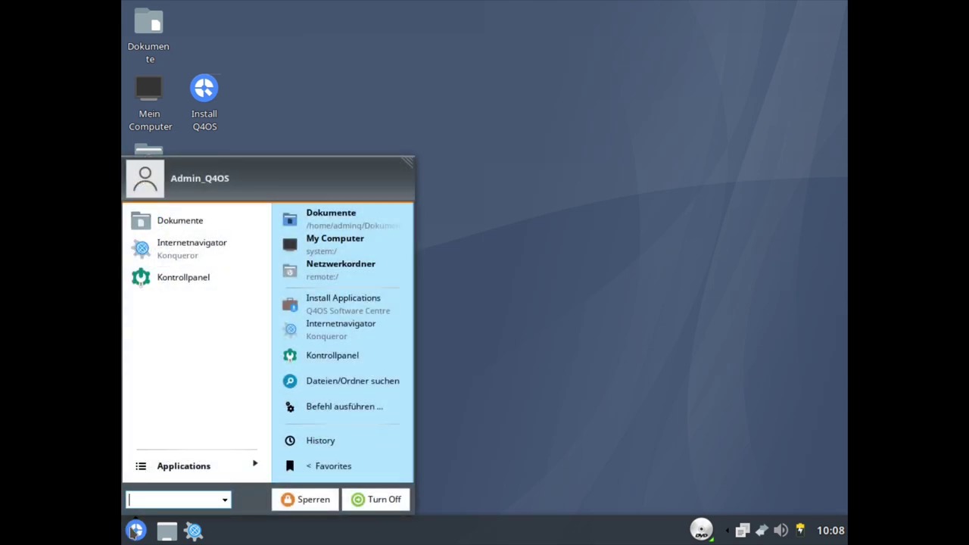
text(anze)
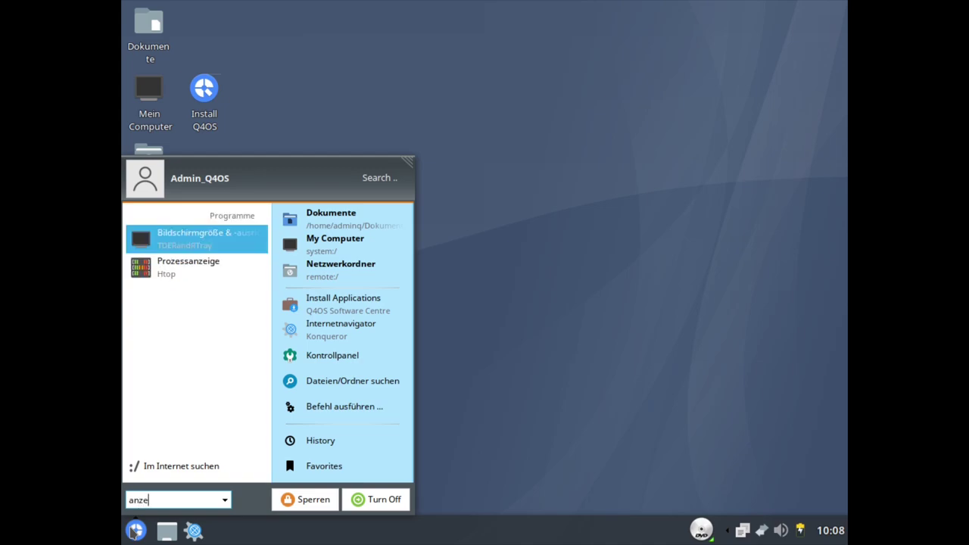
click(195, 235)
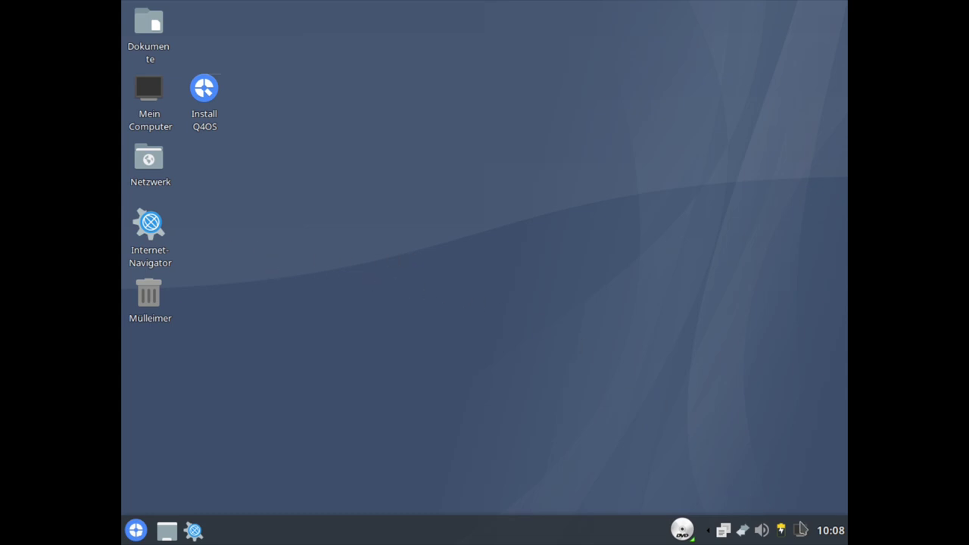
click(800, 530)
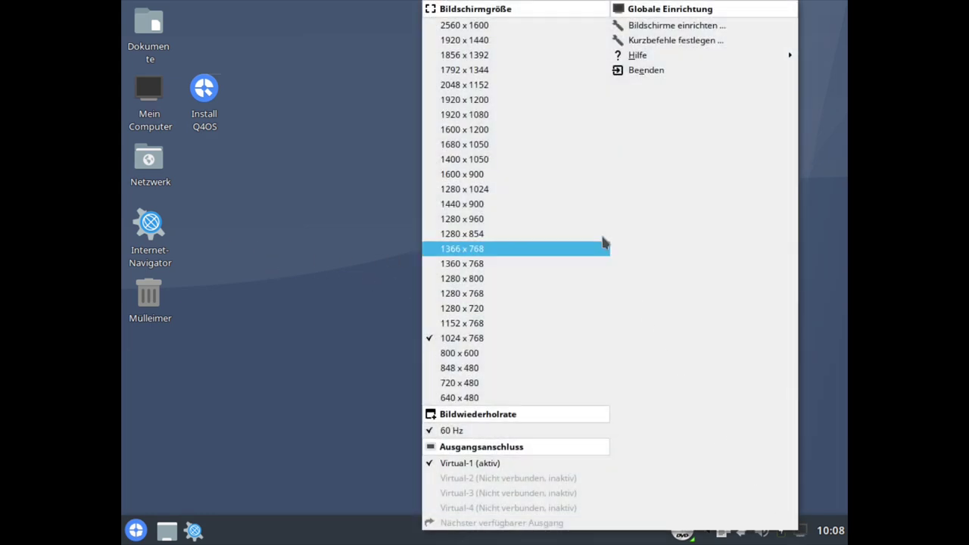
click(477, 116)
click(404, 315)
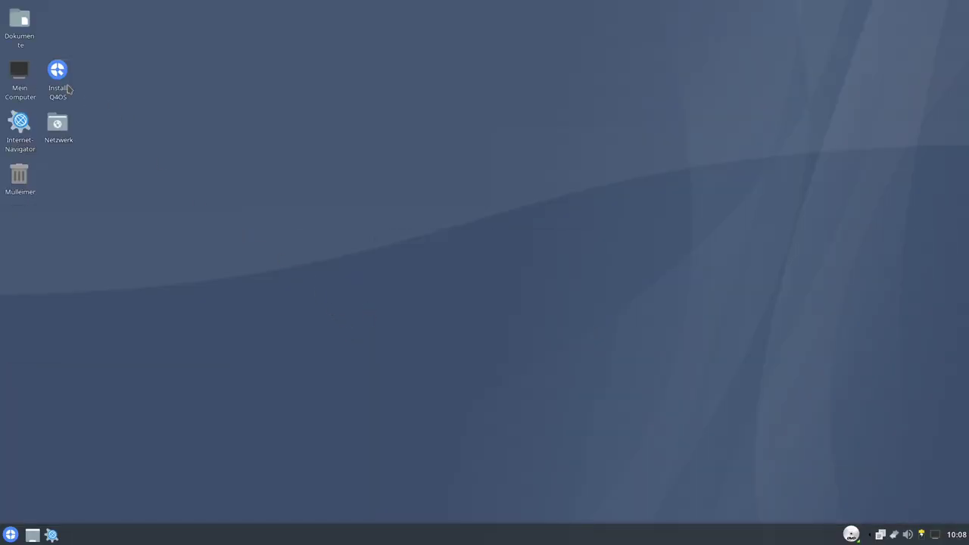
click(68, 90)
double_click(68, 89)
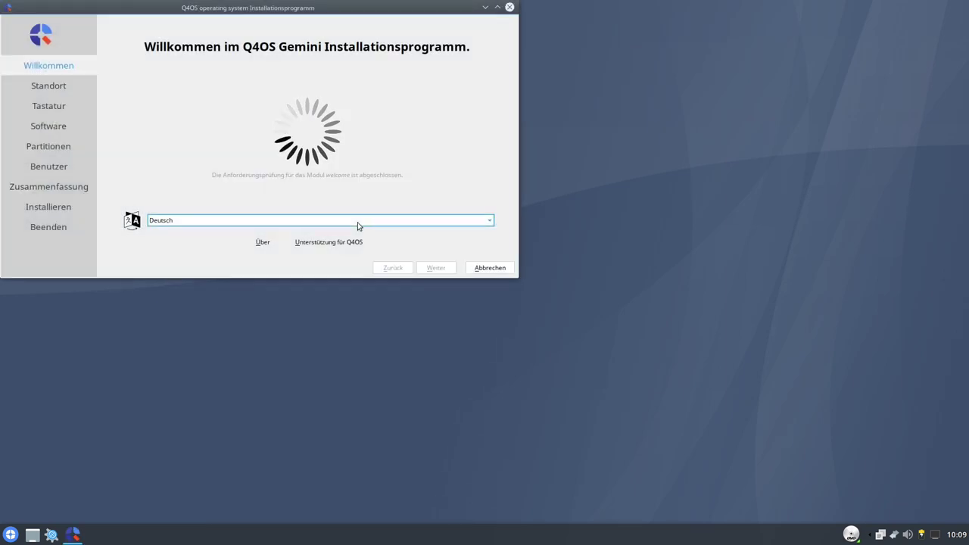
- Maximise the installer, advance to the Standort page with Europe/Berlin, and dismiss the network menu
double_click(386, 10)
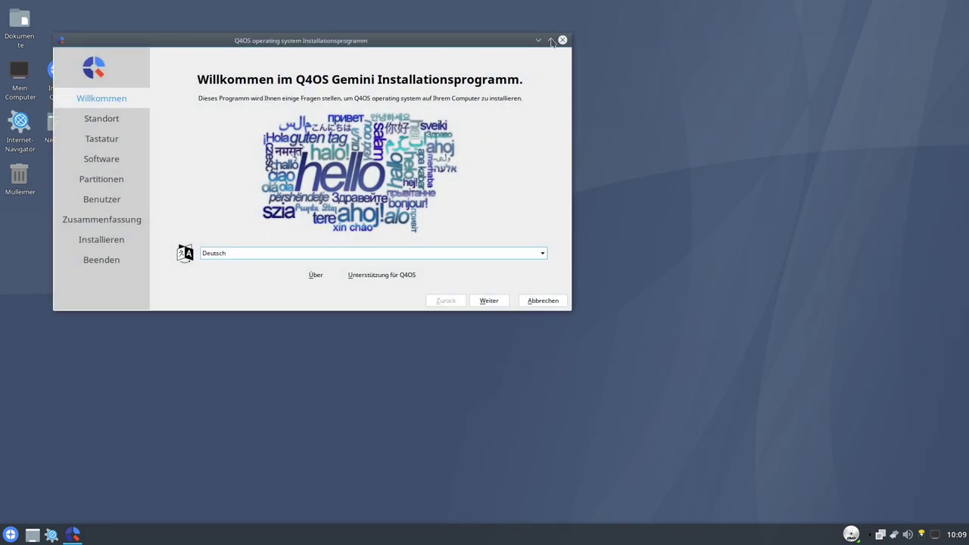
click(550, 39)
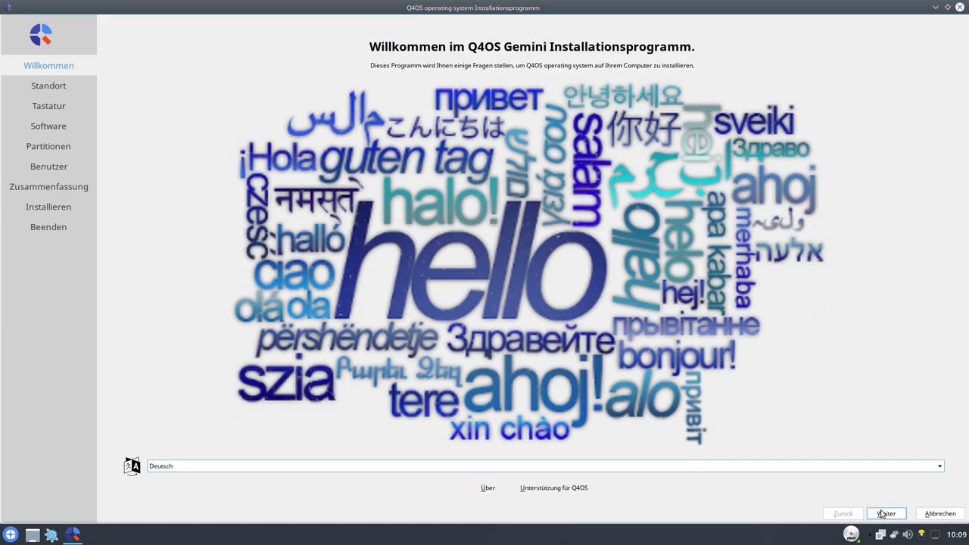
click(884, 514)
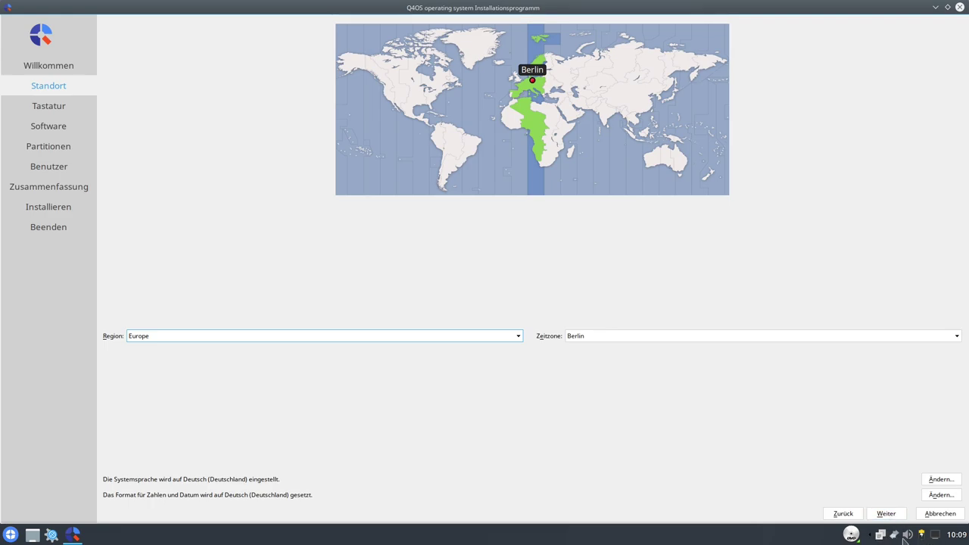
click(895, 536)
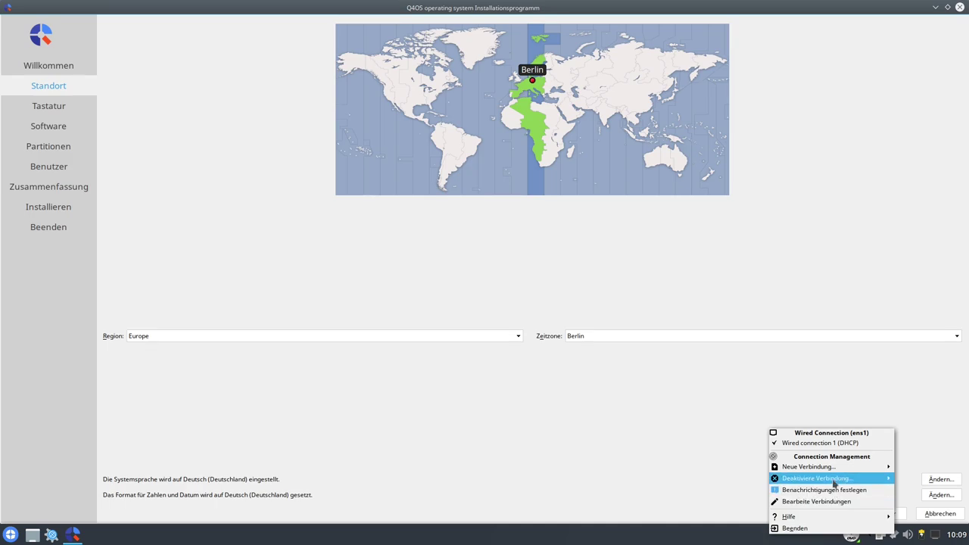
mouse_move(836, 478)
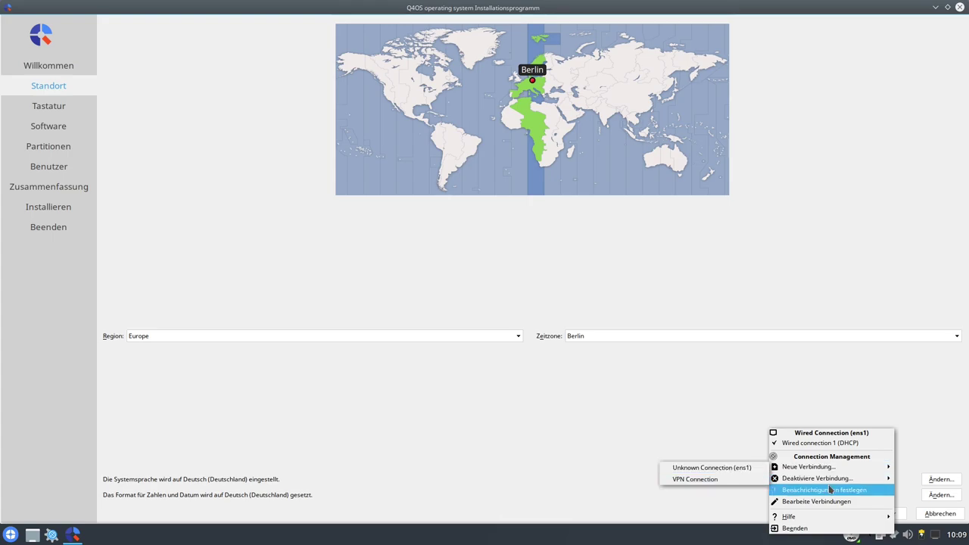
click(701, 417)
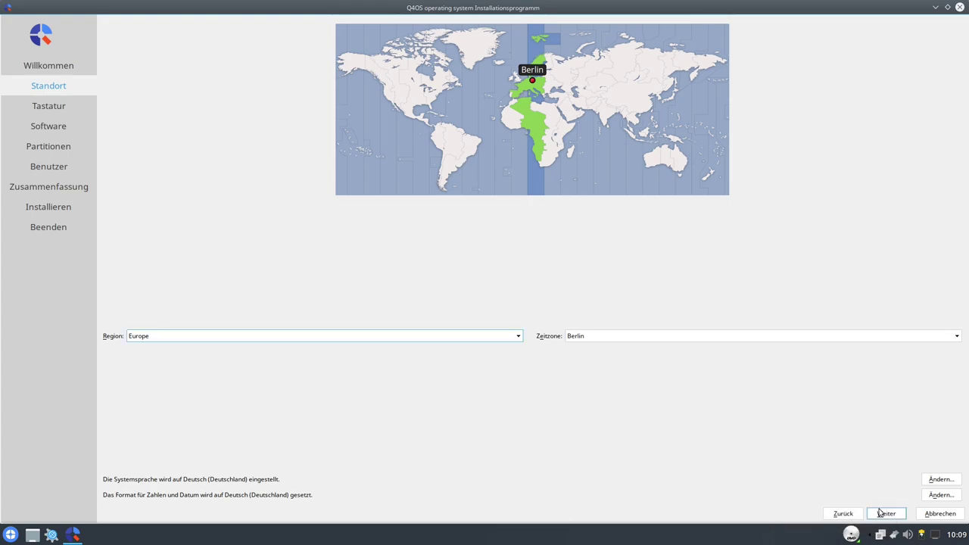
- Pick the German > Romanian (Germany, no dead keys) keyboard layout and continue
click(884, 514)
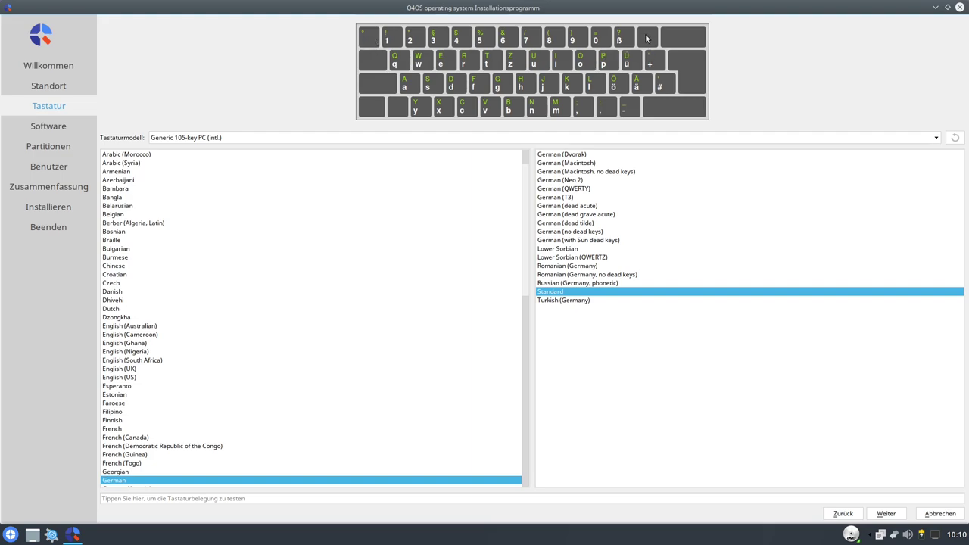
click(602, 277)
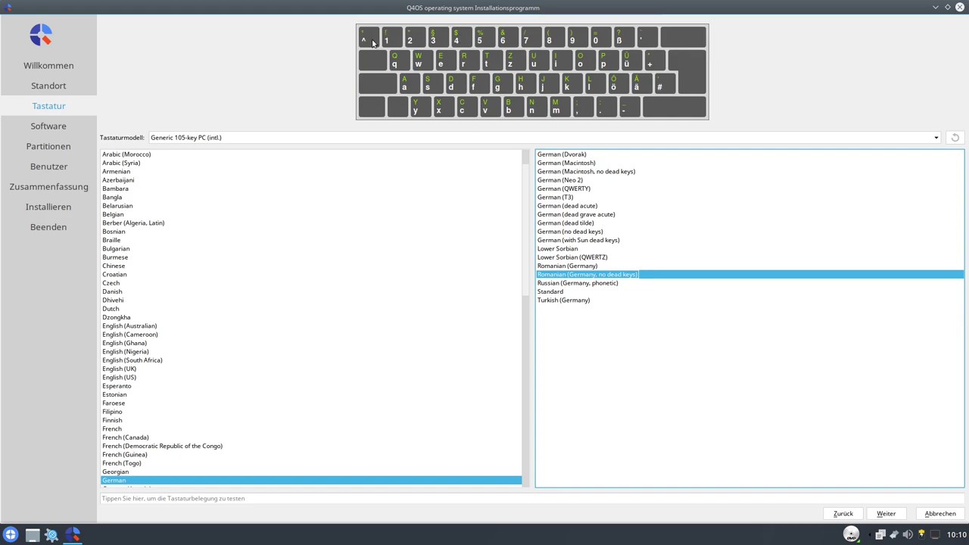
click(885, 513)
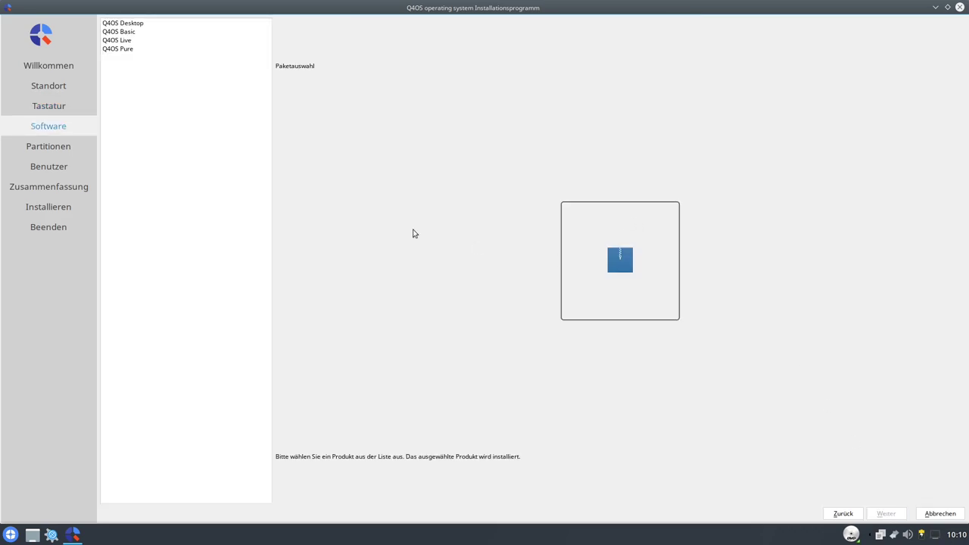
- Read the Desktop, Basic, Live and Pure profile descriptions and select Q4OS Live
click(135, 23)
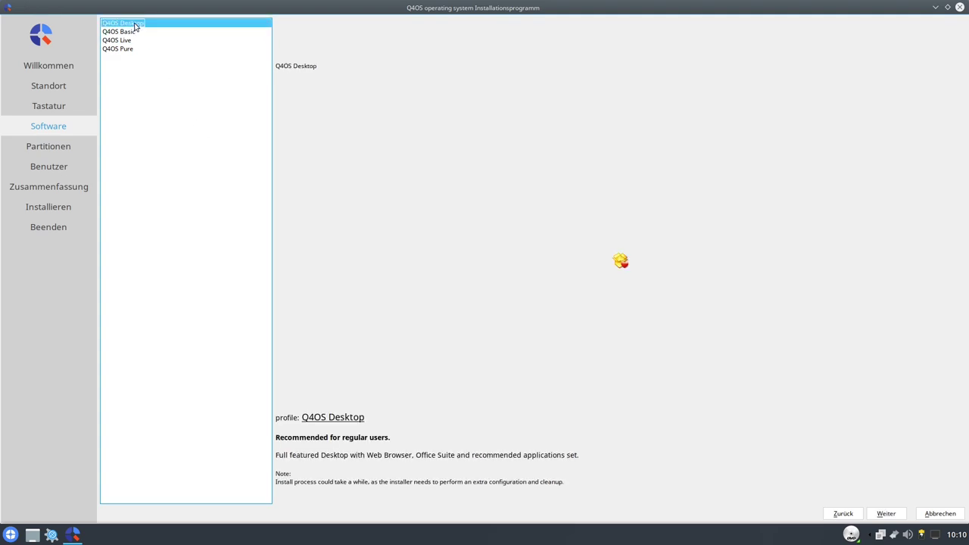
click(125, 32)
click(126, 40)
click(126, 48)
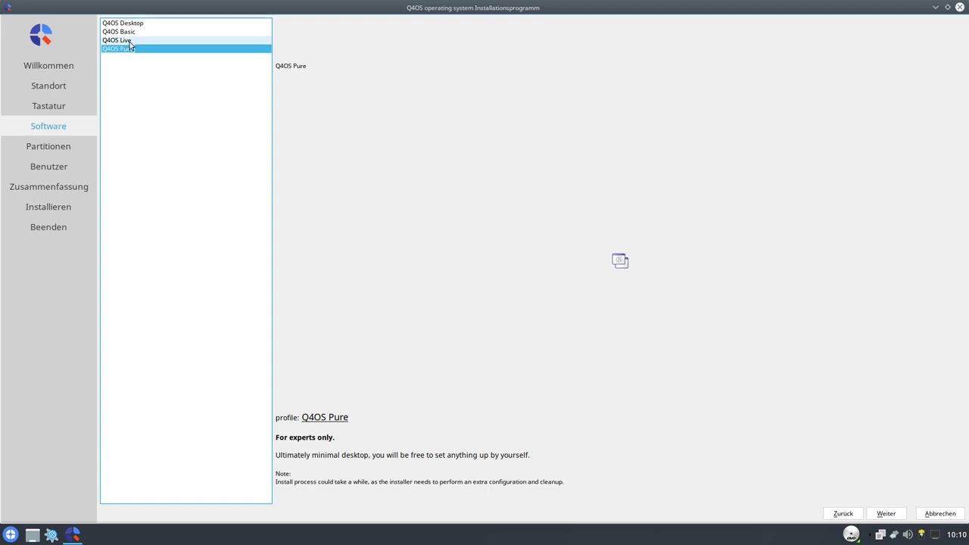
click(131, 40)
click(134, 32)
click(134, 25)
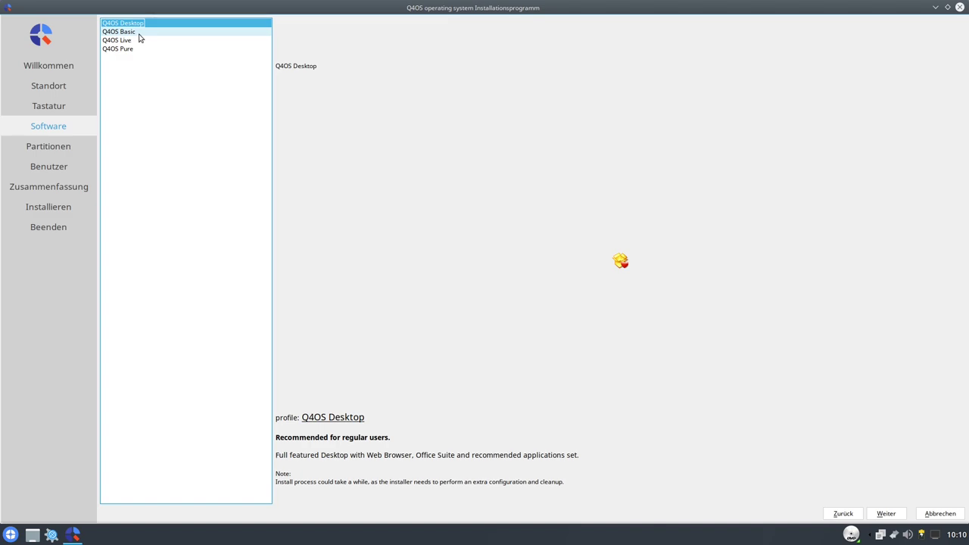
click(140, 38)
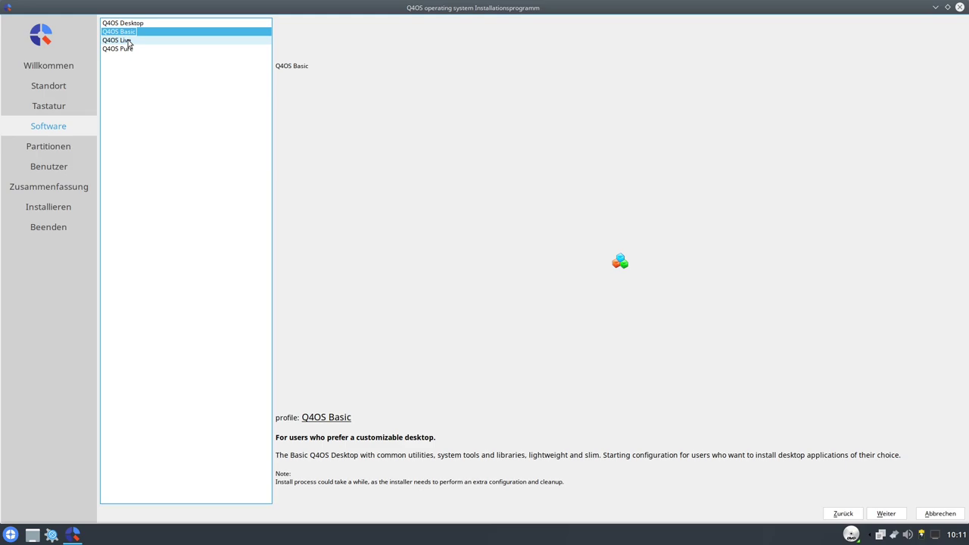
click(129, 42)
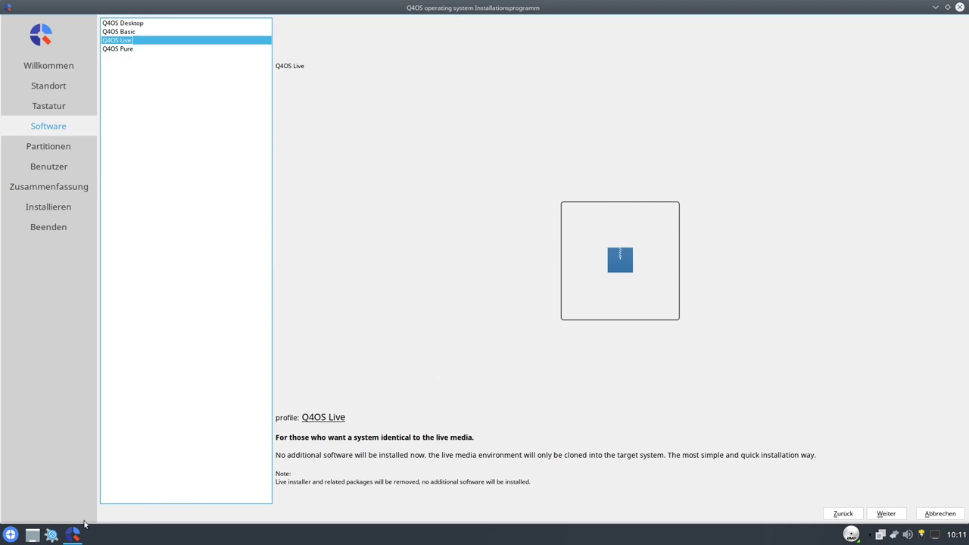
- Browse the application menu's category view down to Programme > Autostart, then close it
click(10, 535)
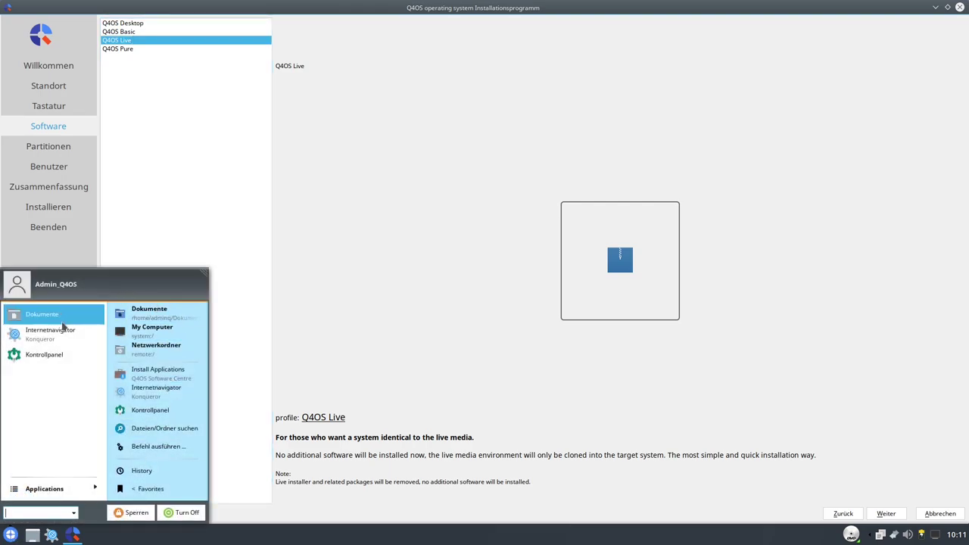
click(59, 492)
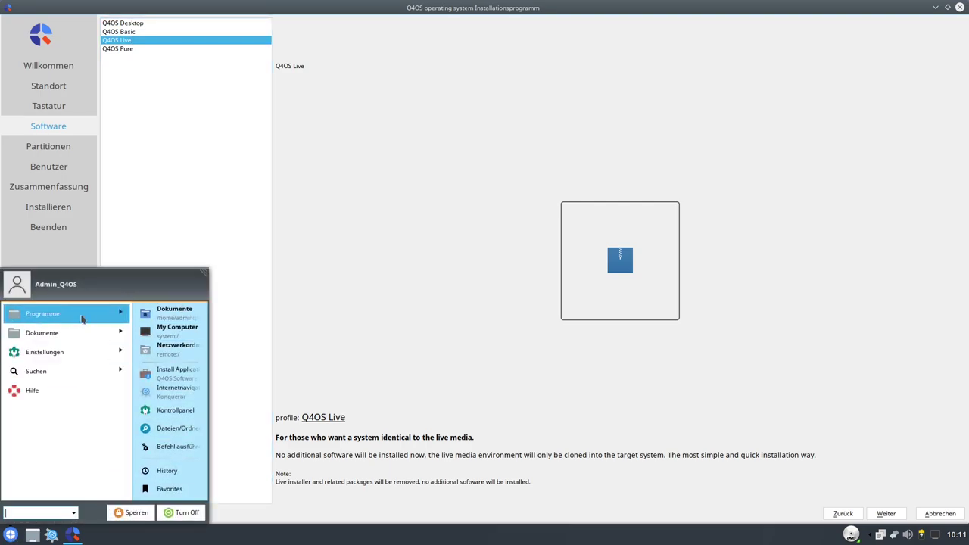
click(83, 319)
click(115, 333)
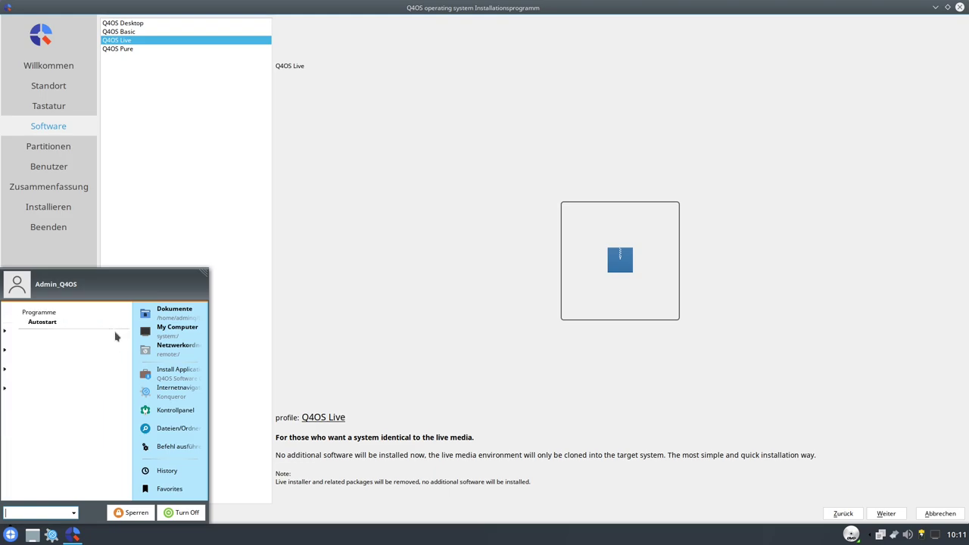
click(250, 190)
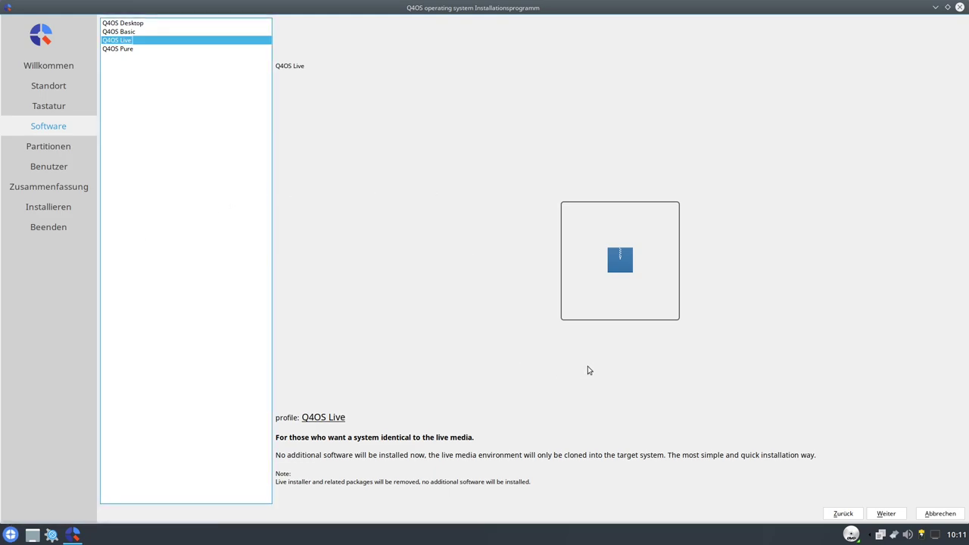
- Check Q4OS Pure, then select Q4OS Desktop and advance to the Partitionen page
click(132, 50)
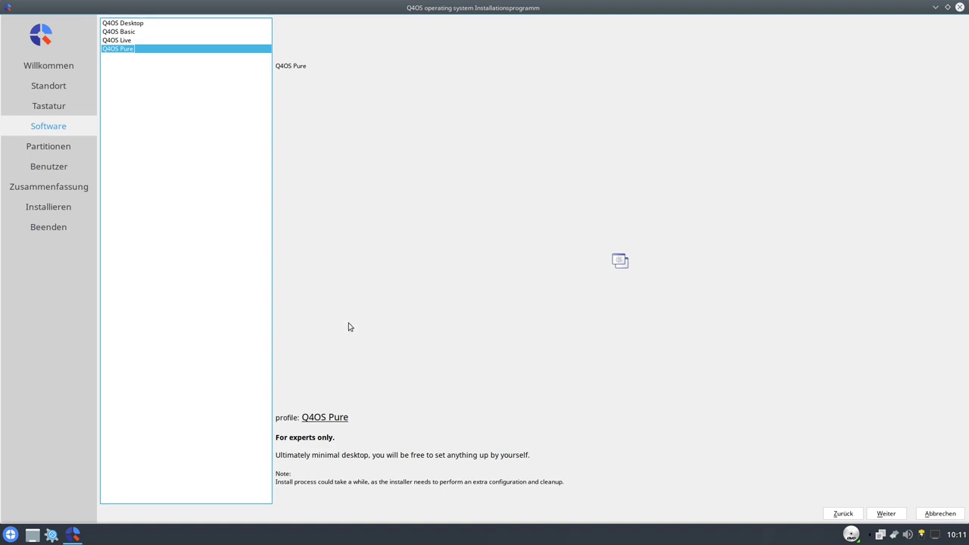
click(131, 24)
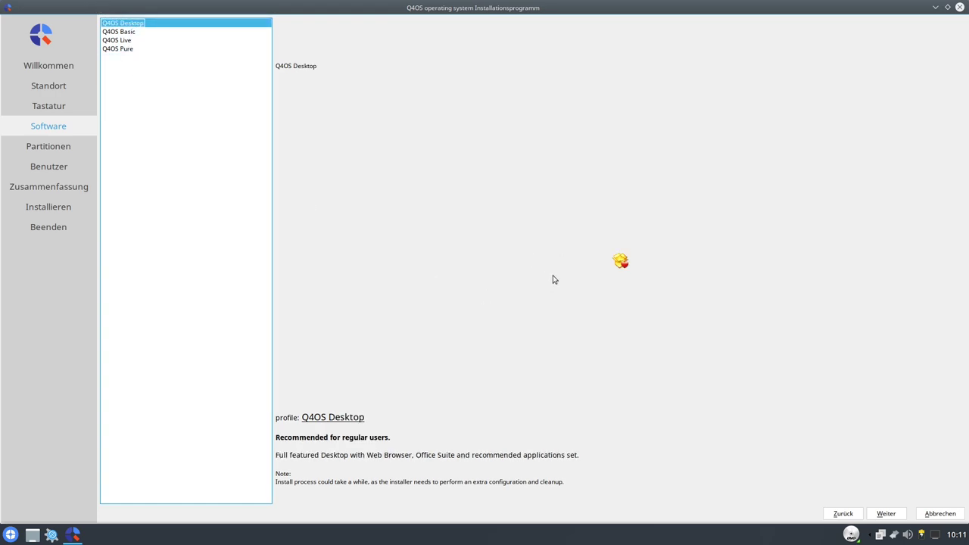
click(884, 513)
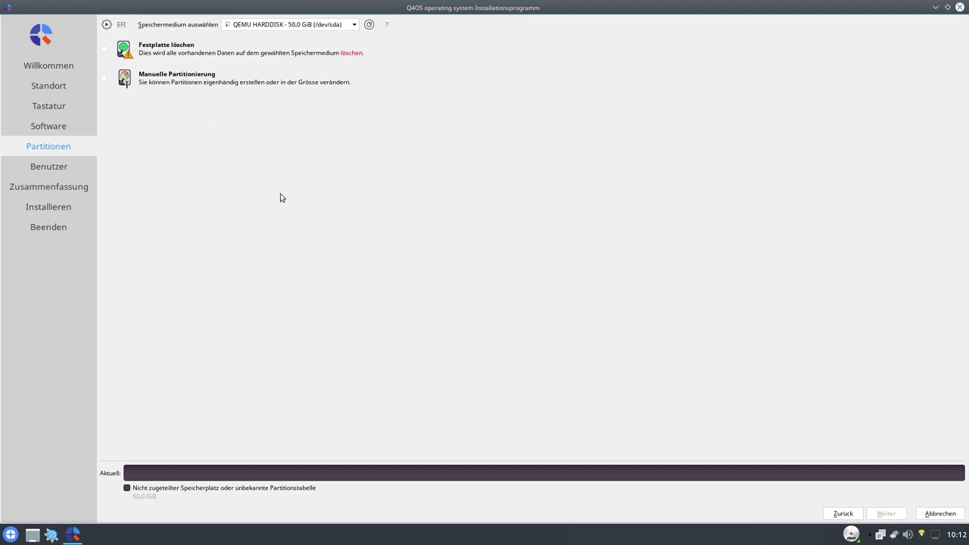
- Choose Festplatte löschen with Verschlüssele System left unticked, then continue to Benutzer
click(104, 48)
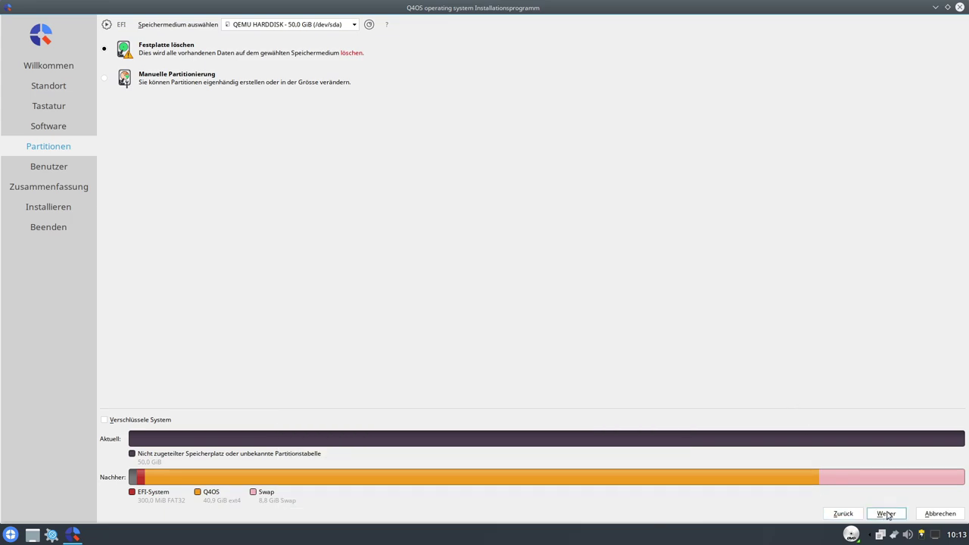
click(105, 420)
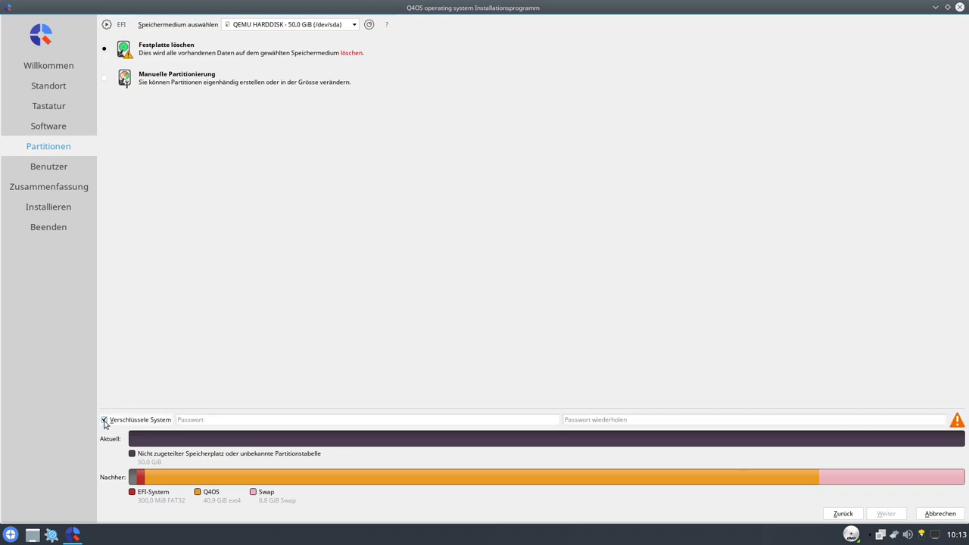
click(104, 420)
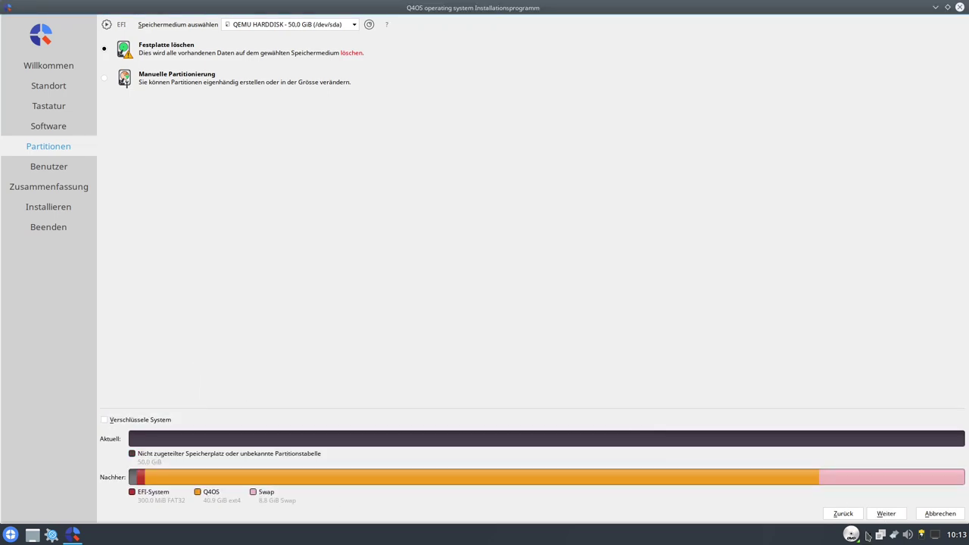
click(887, 514)
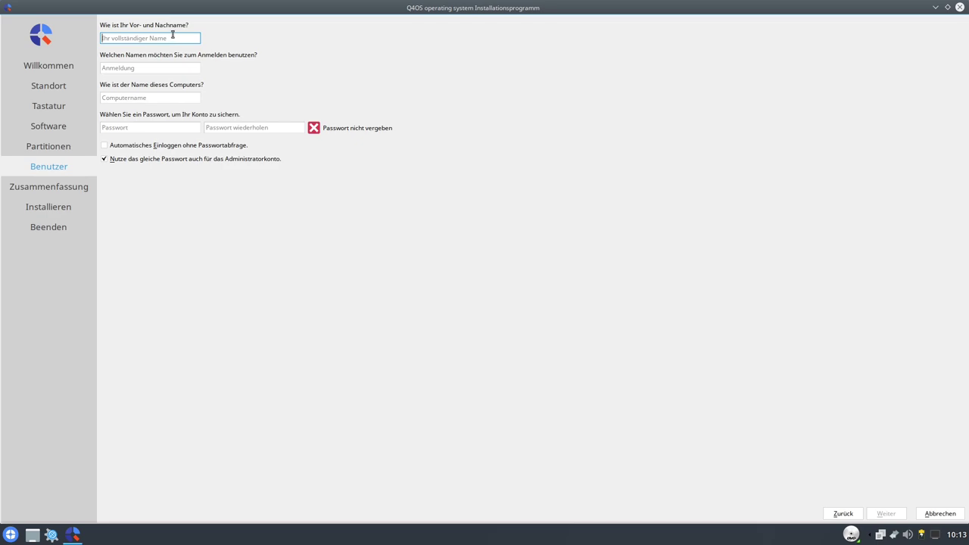
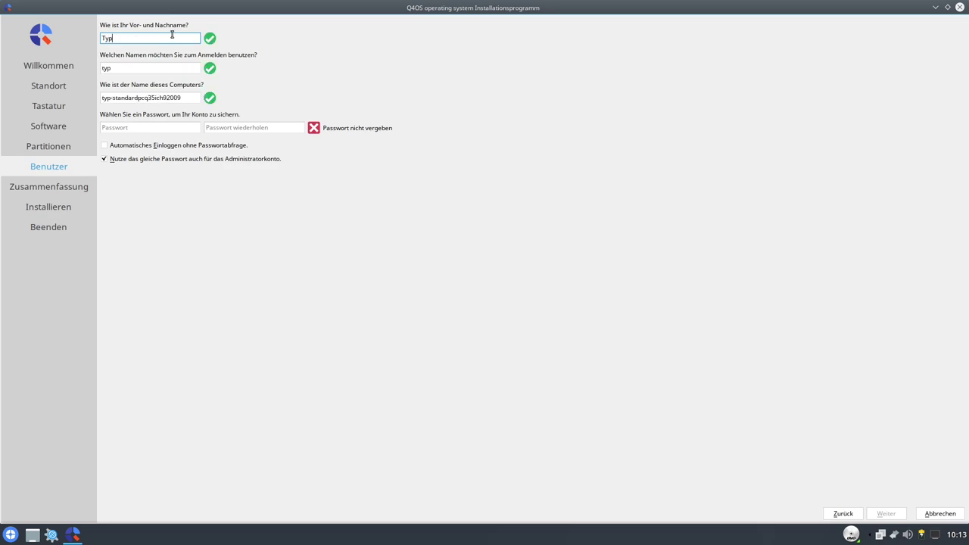
- Enter the user's full name, computer name q4os and the password twice, then continue to the summary
key(Tab)
key(Tab)
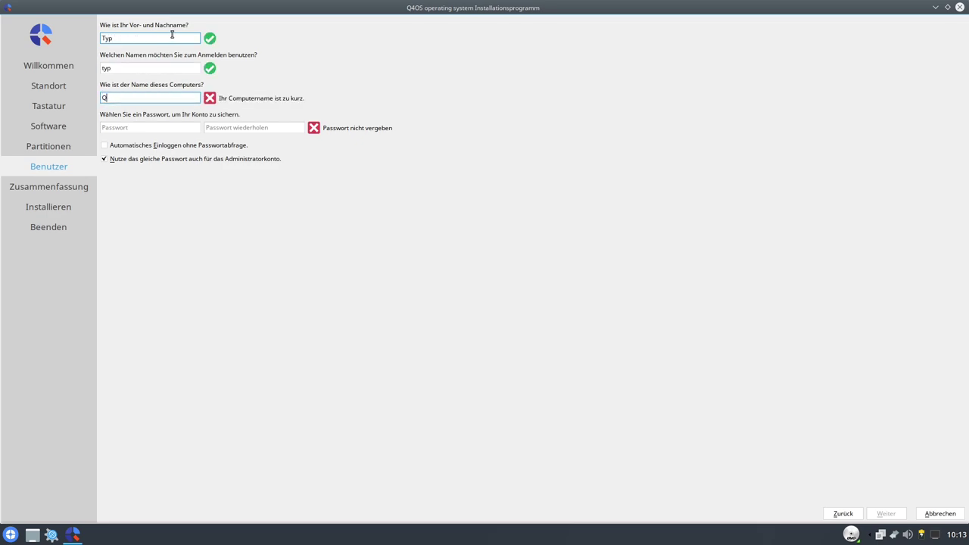
key(BackSpace)
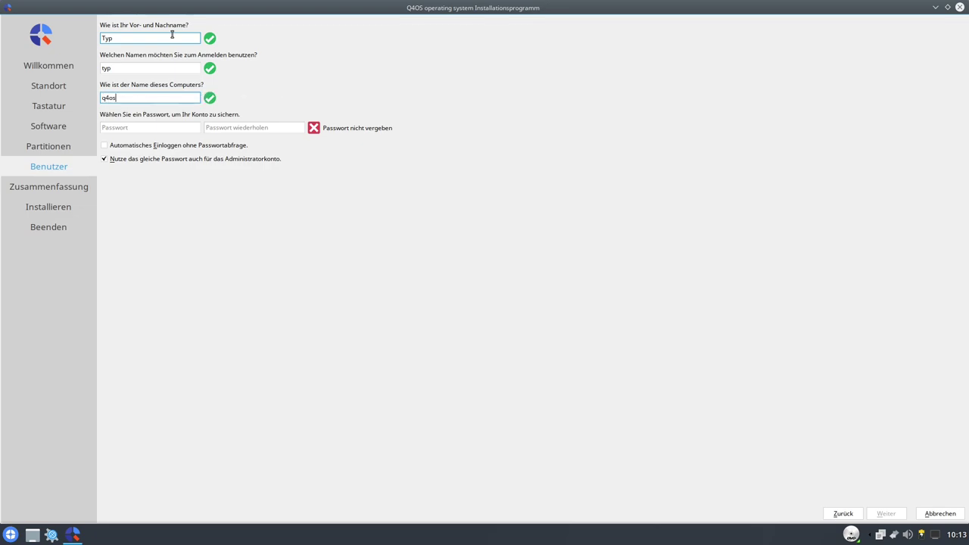
key(Tab)
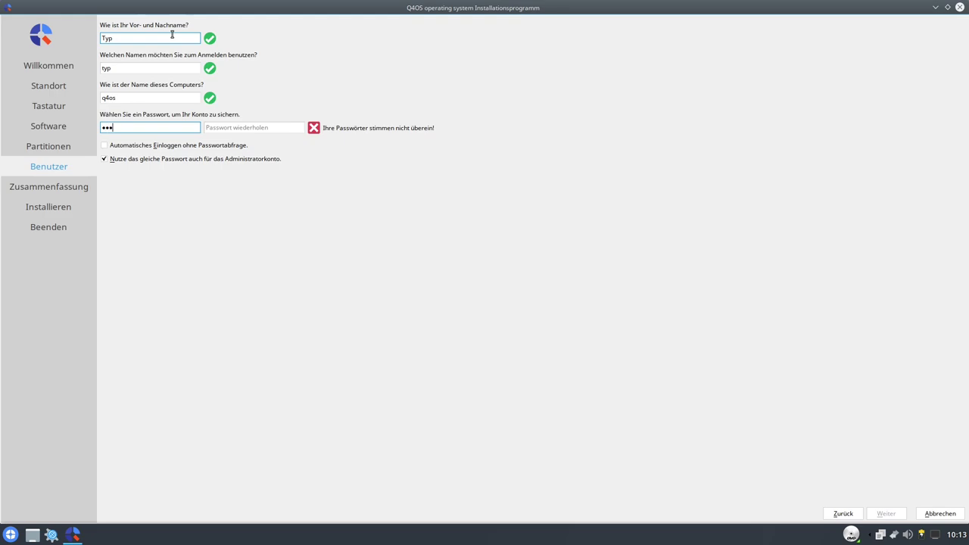
key(Tab)
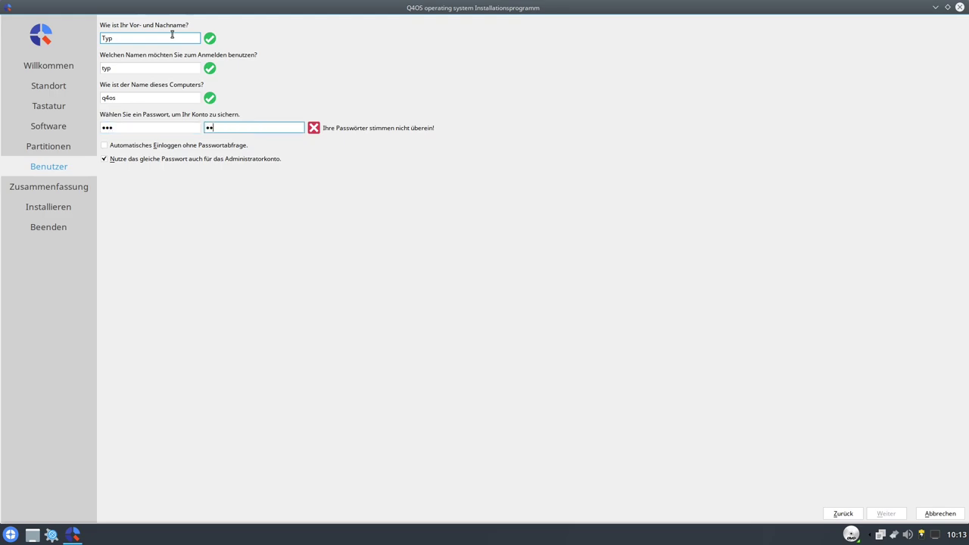
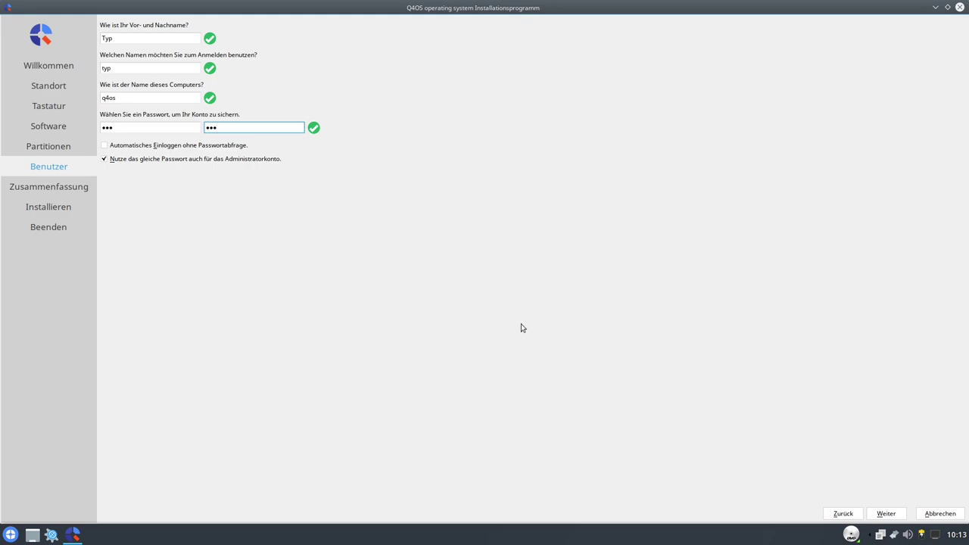
click(885, 513)
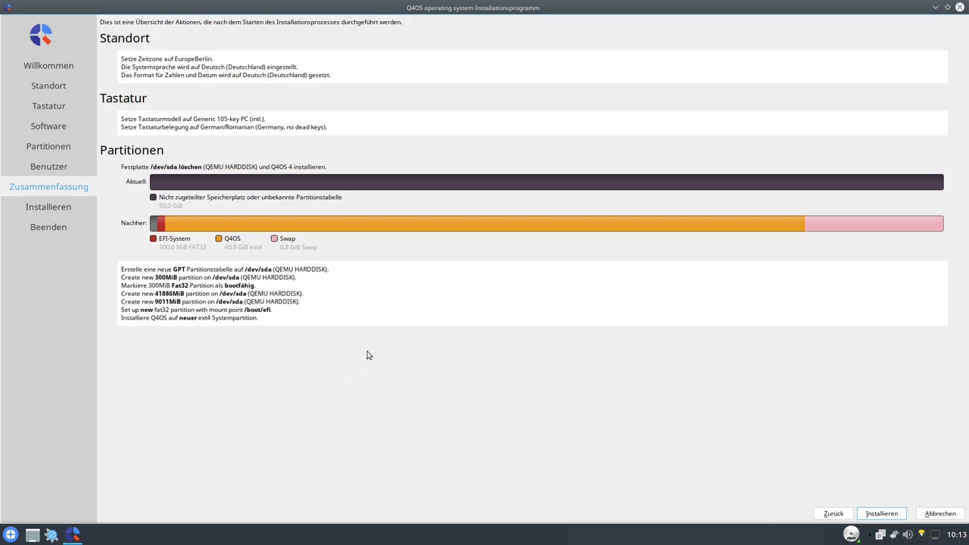
- Start the installation from the Zusammenfassung page and let it run to completion
click(880, 514)
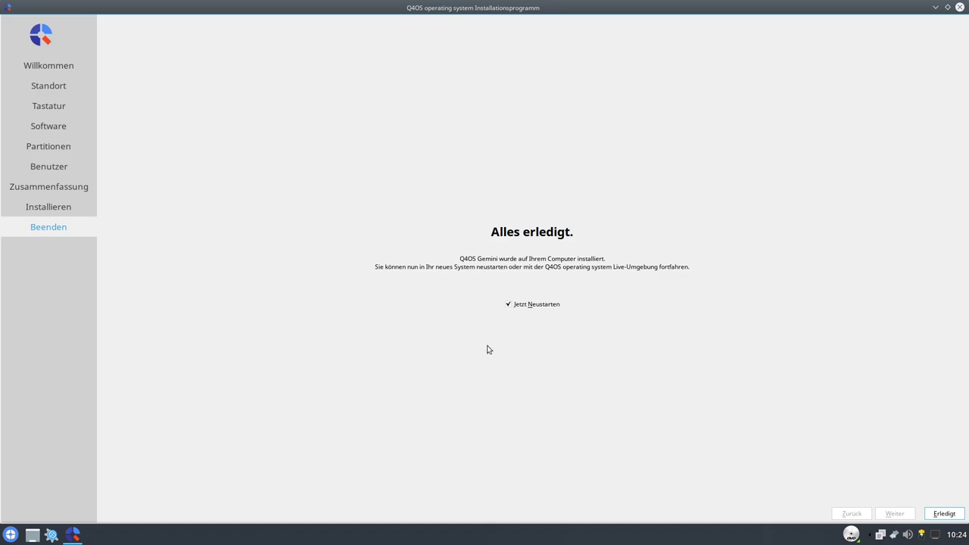
- Finish the installer with Jetzt Neustarten ticked to reboot the machine
click(943, 513)
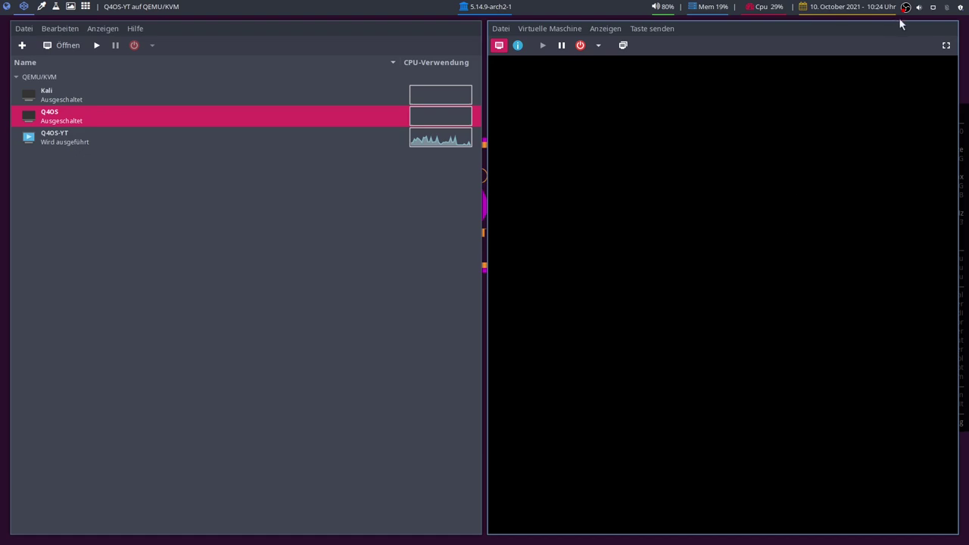
- Switch the VM console to full-screen and let Q4OS boot to the login screen
click(945, 46)
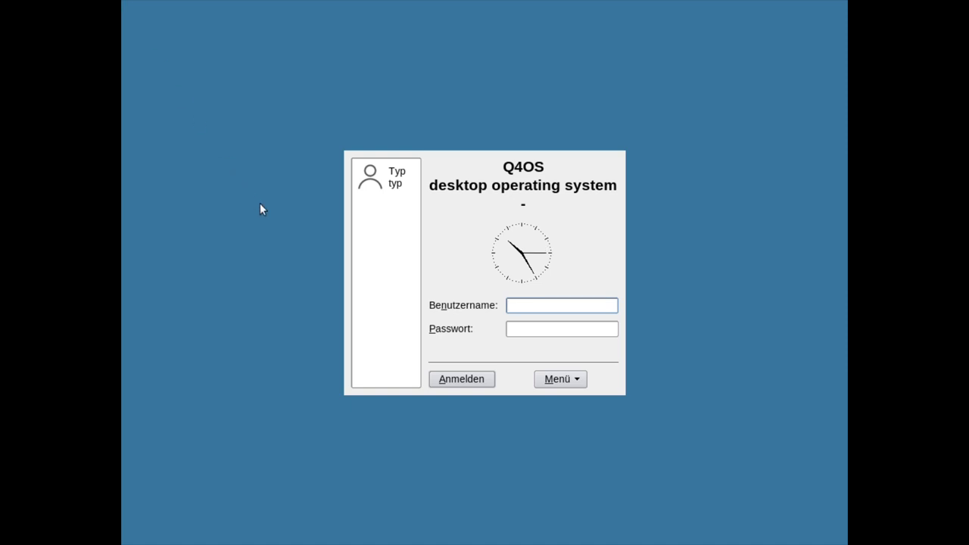
- Select the new user account and log in with its username and password
click(371, 176)
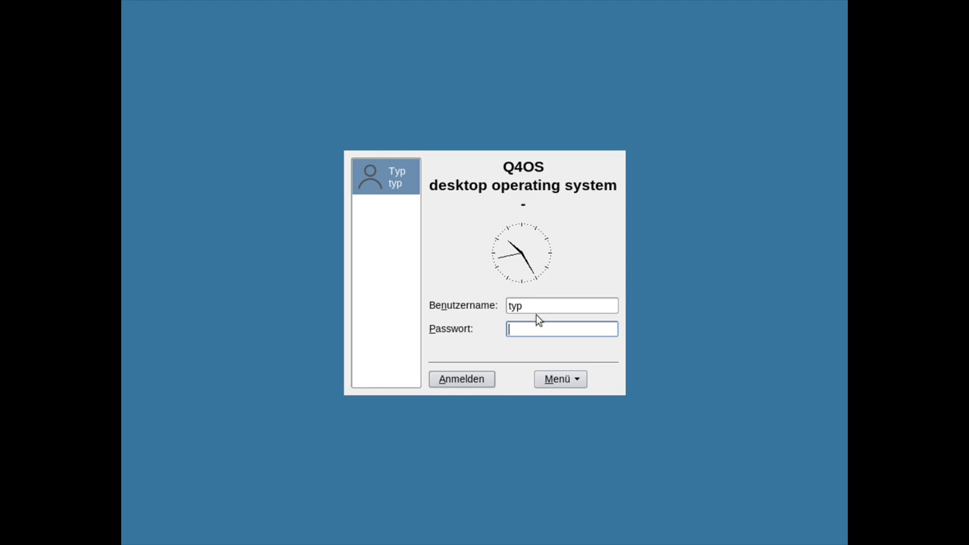
click(575, 381)
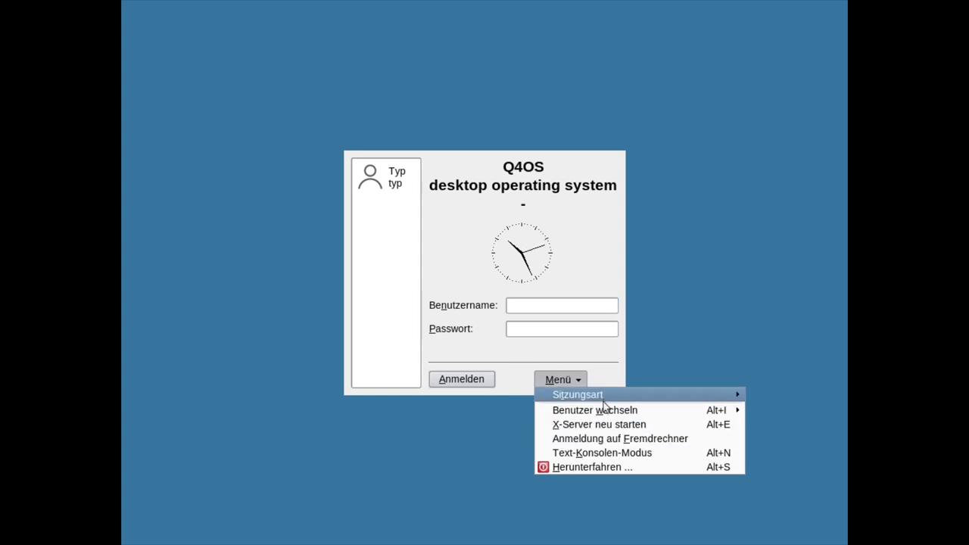
mouse_move(606, 395)
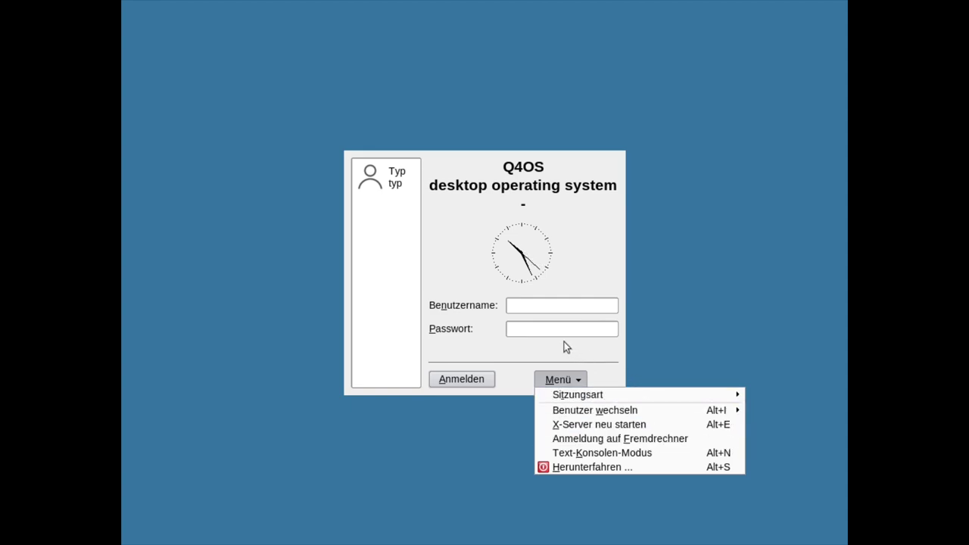
click(529, 305)
key(Return)
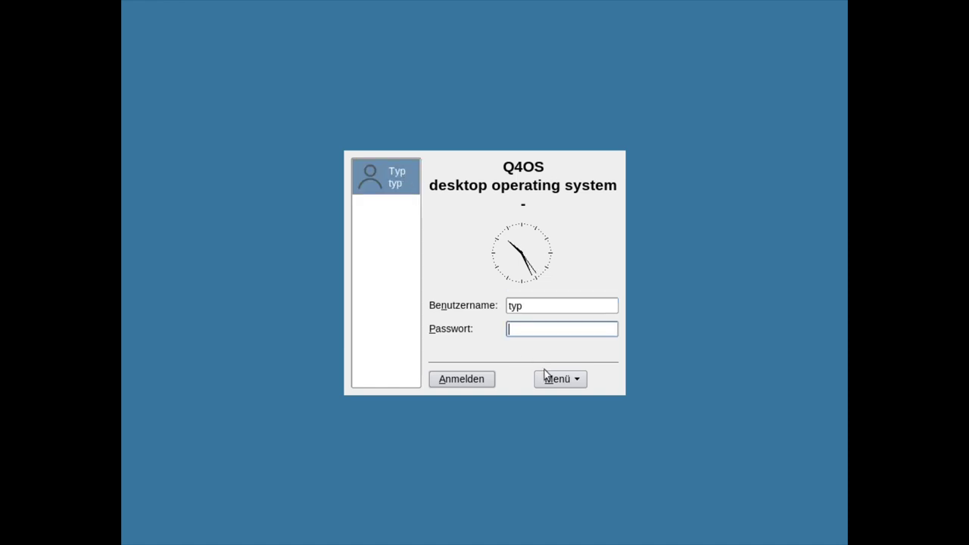
key(Return)
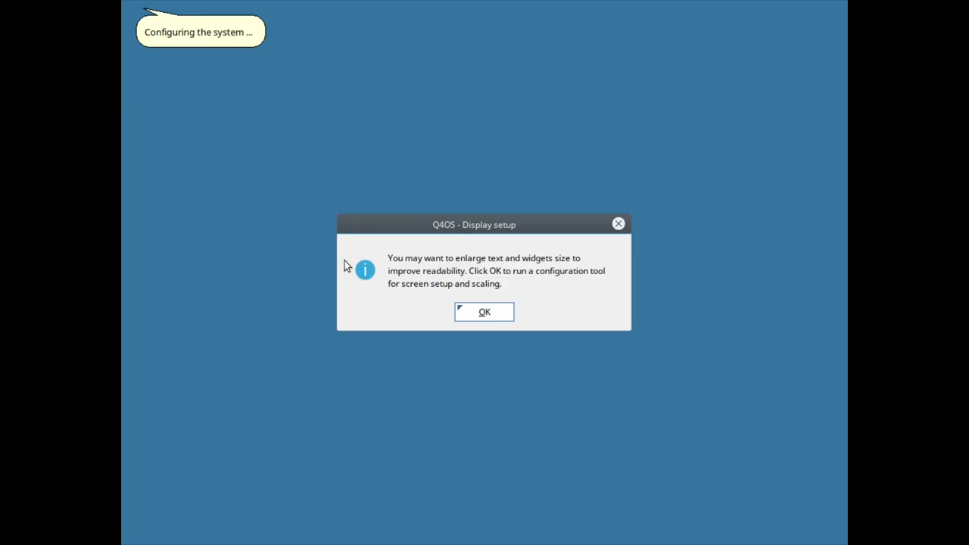
- Accept display setup, adjust and apply the scaling factor, and agree to install the German language pack
click(481, 313)
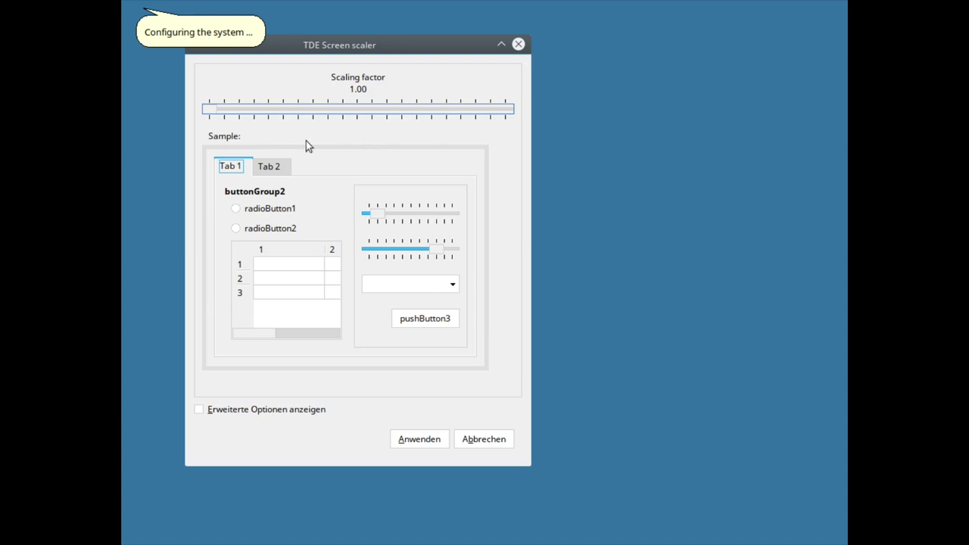
drag(215, 115, 191, 137)
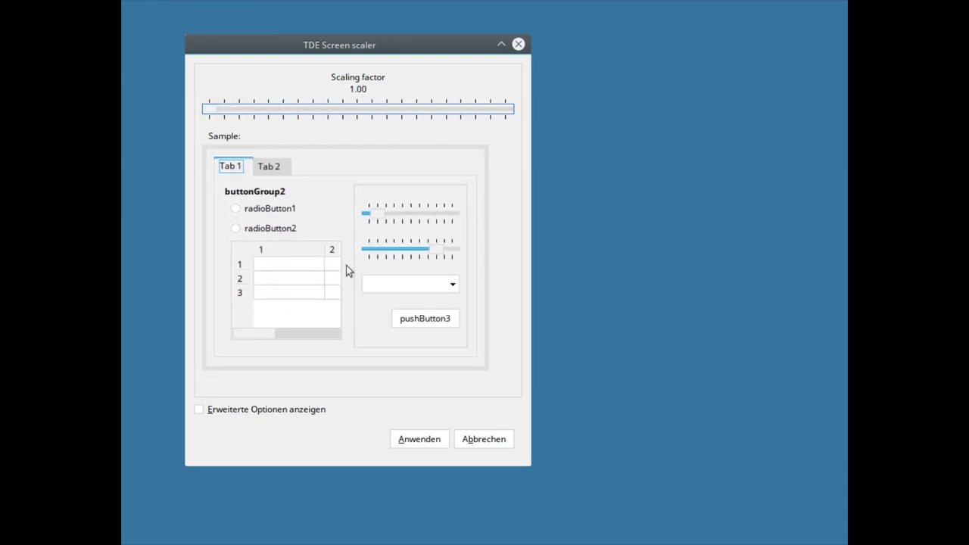
click(414, 443)
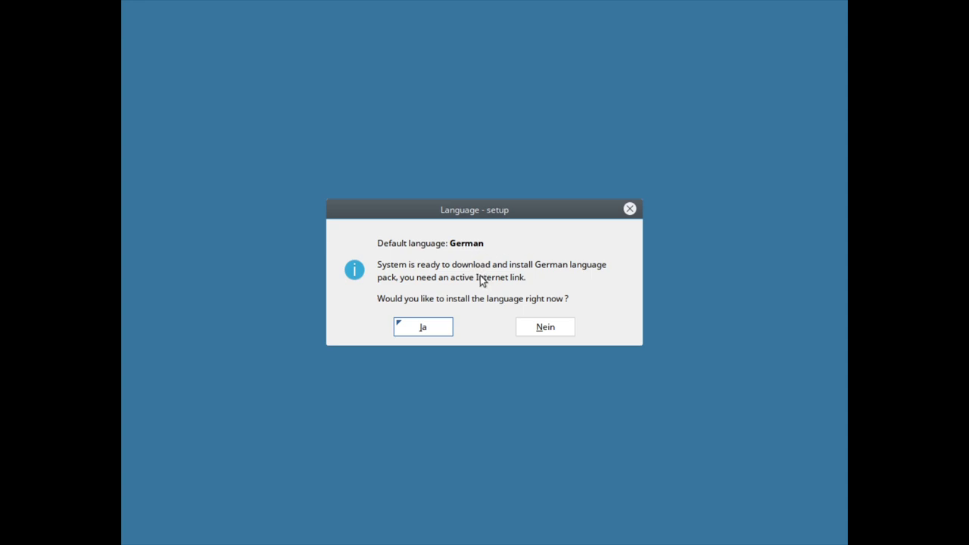
click(427, 331)
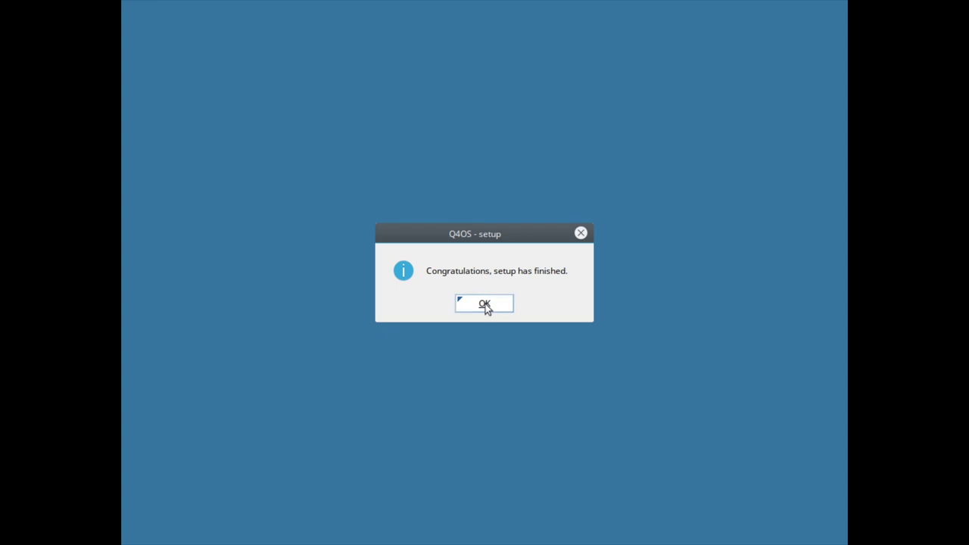
- Dismiss the setup message and launch Bildschirmgröße & -ausrichtung by searching 'an' in the start menu
click(485, 305)
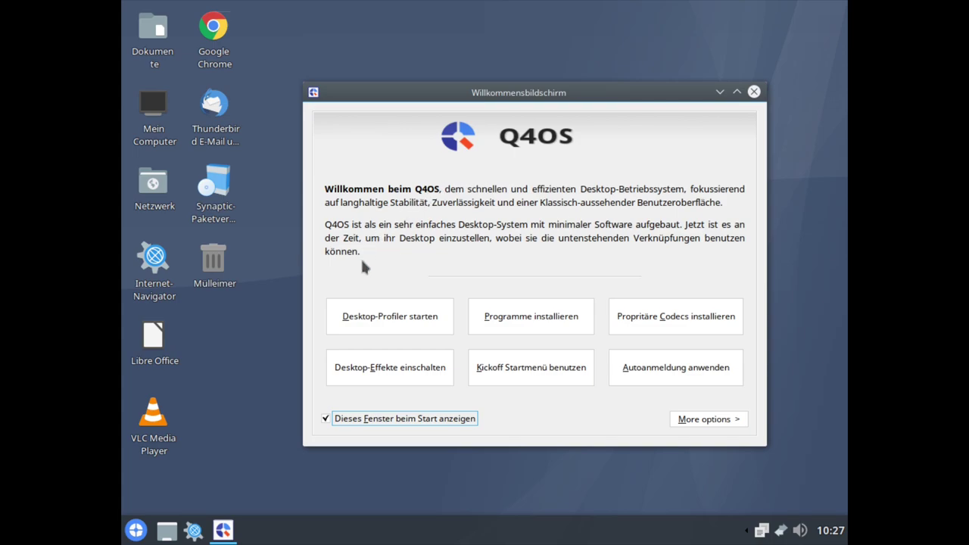
click(241, 445)
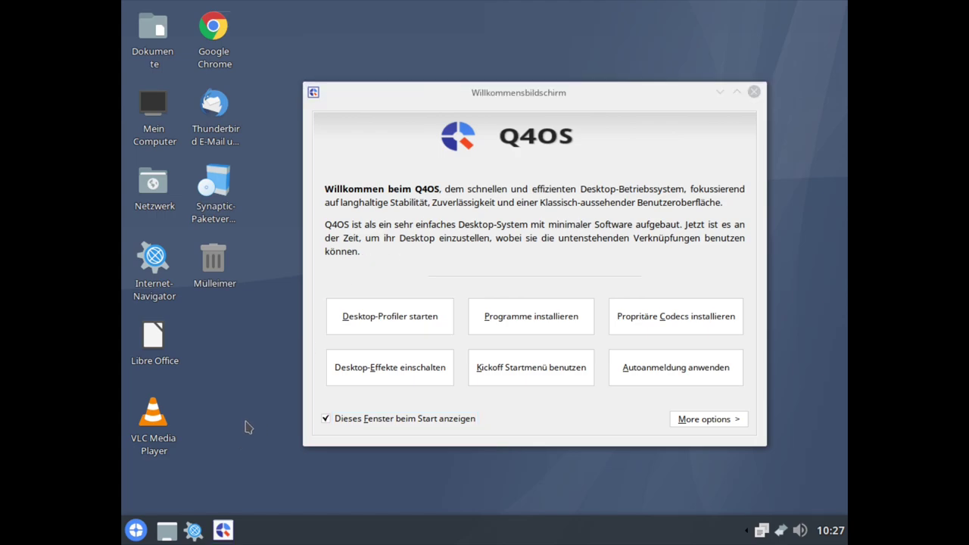
click(135, 530)
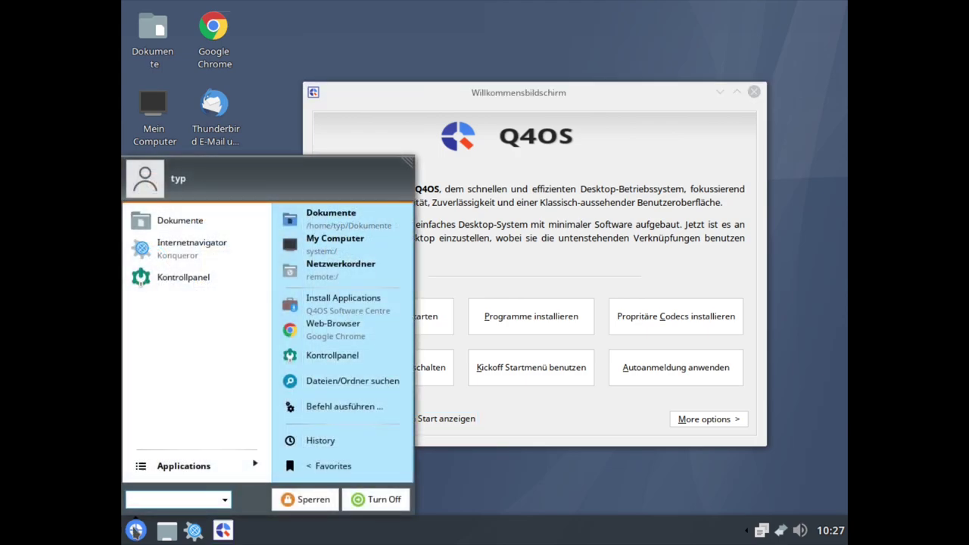
text(anzeige)
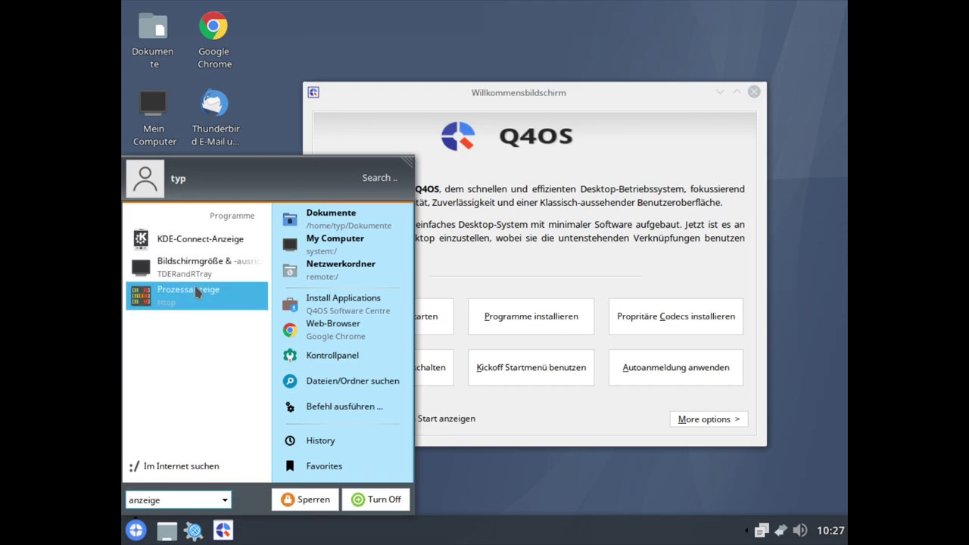
click(195, 273)
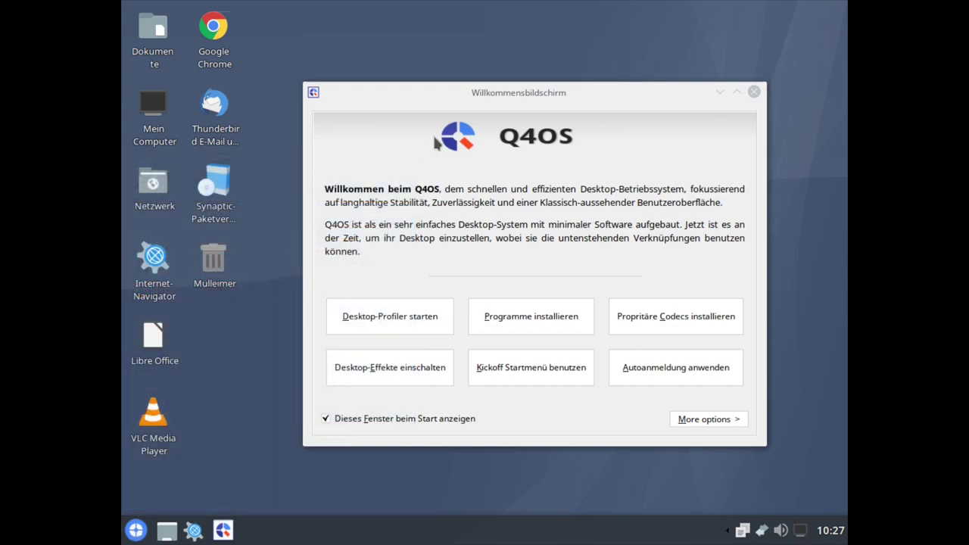
- Open Bildschirme einrichten in administrator mode and enable Globale Bildschirmkontrolle
click(797, 534)
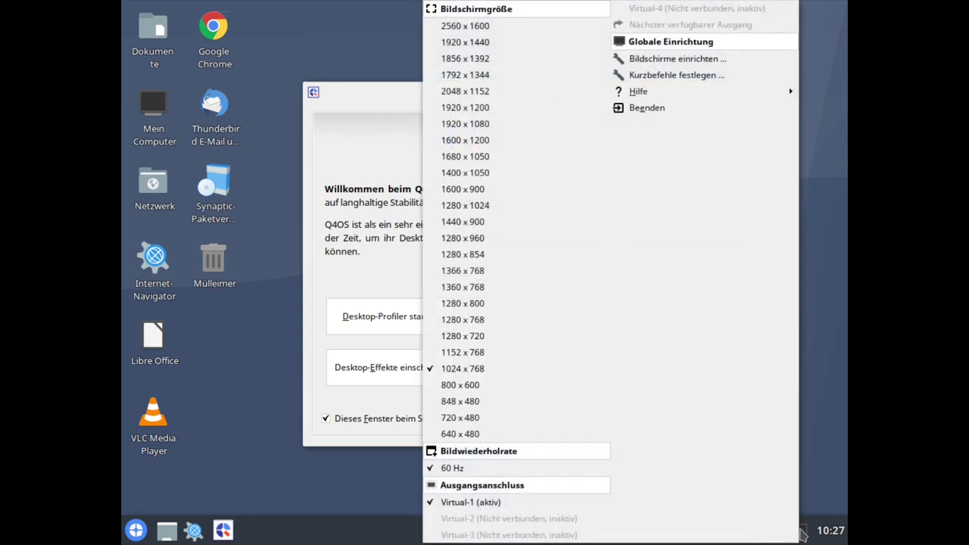
click(667, 63)
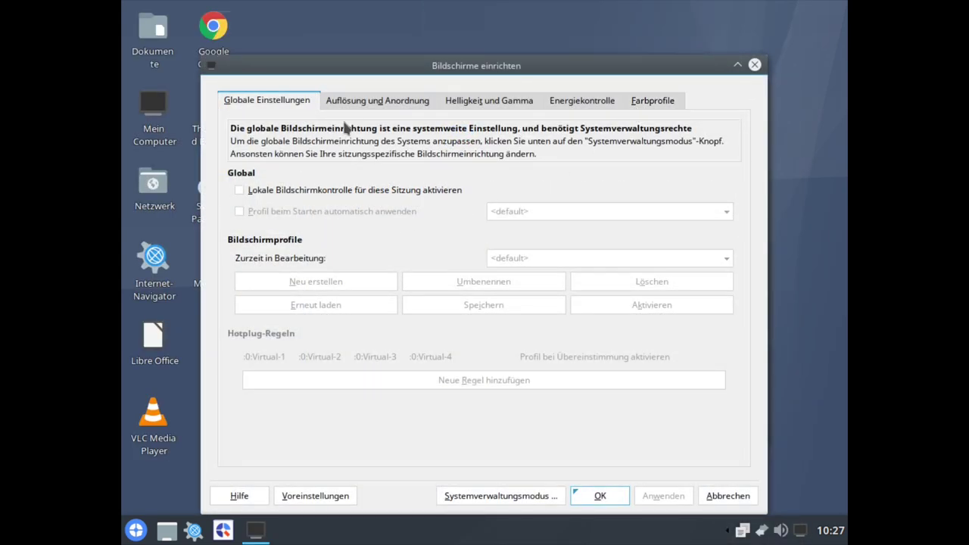
click(378, 103)
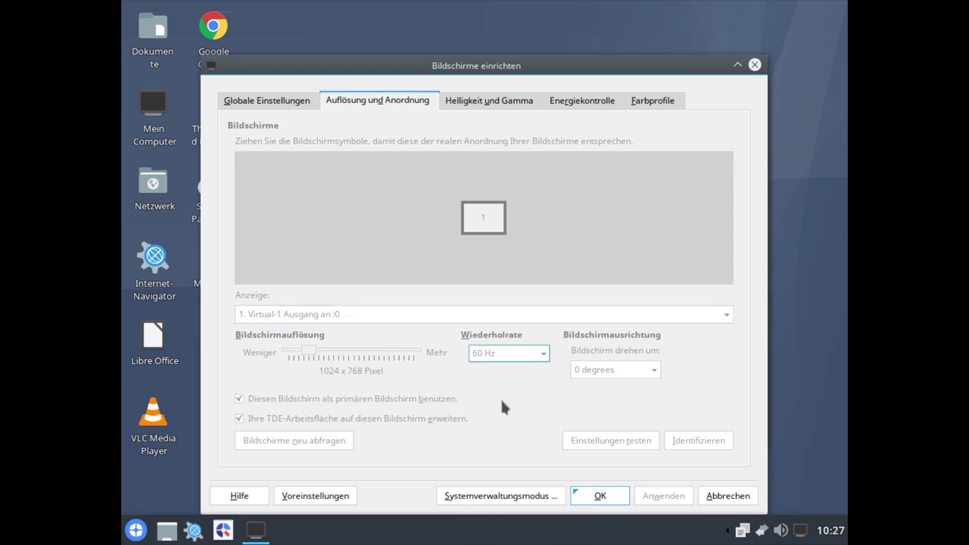
click(511, 499)
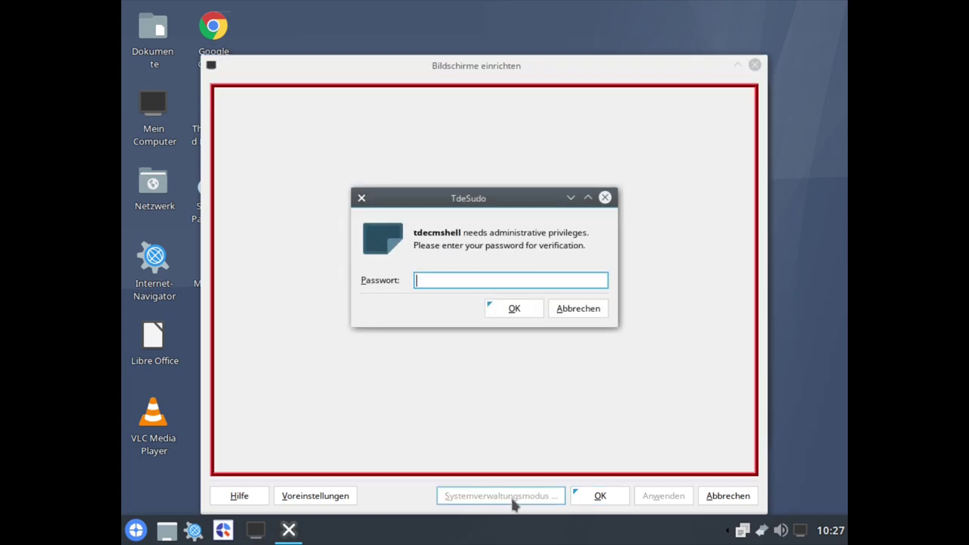
key(Return)
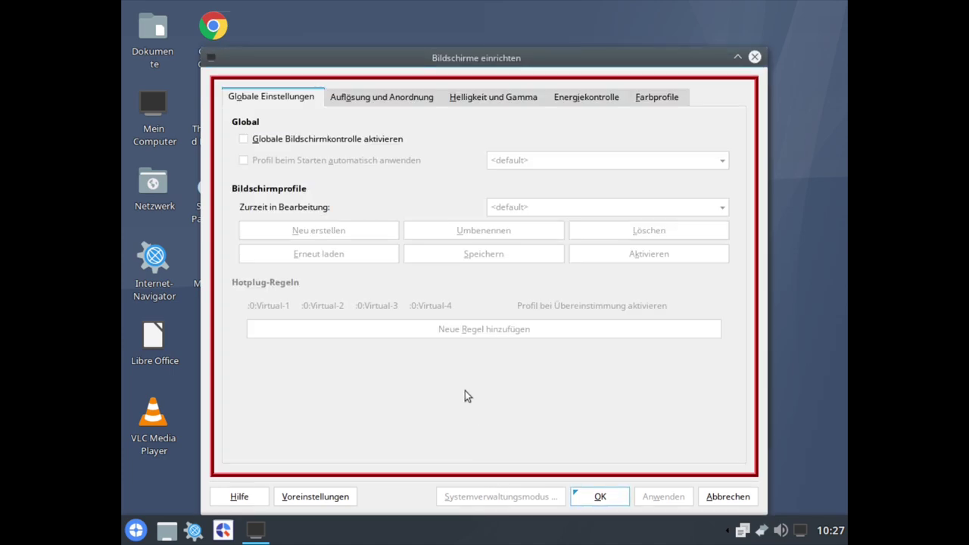
click(246, 141)
- Set the Virtual-1 display resolution to 1920 x 1080 and apply it
click(381, 97)
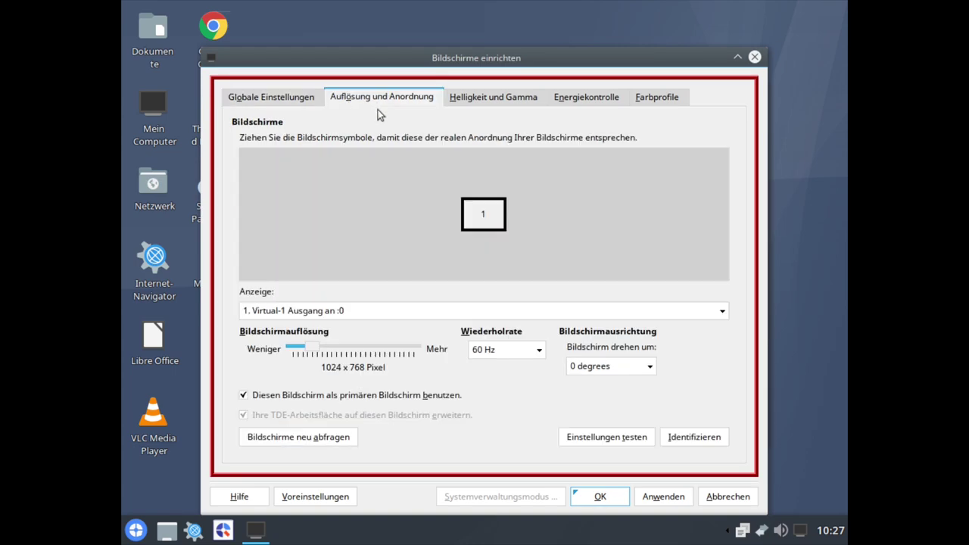
click(342, 309)
click(342, 326)
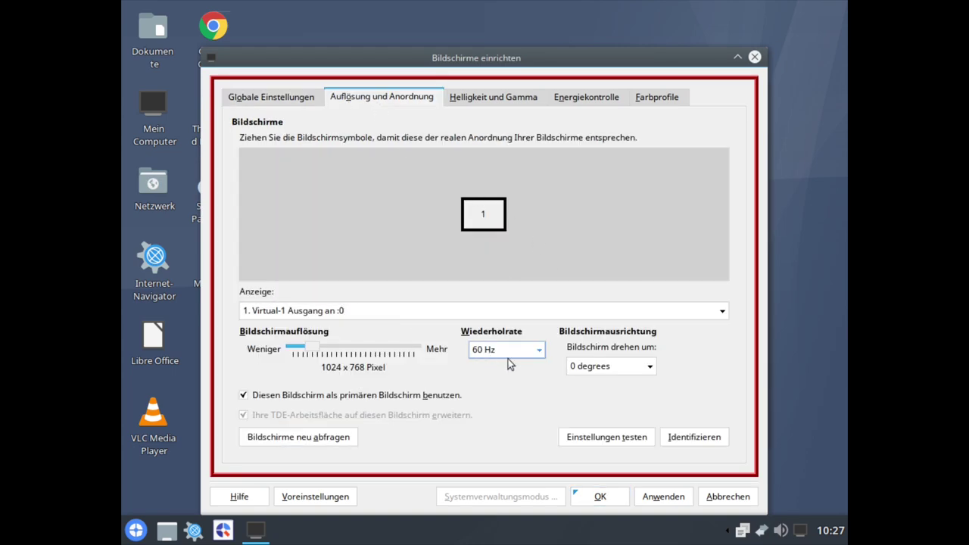
drag(313, 349, 395, 351)
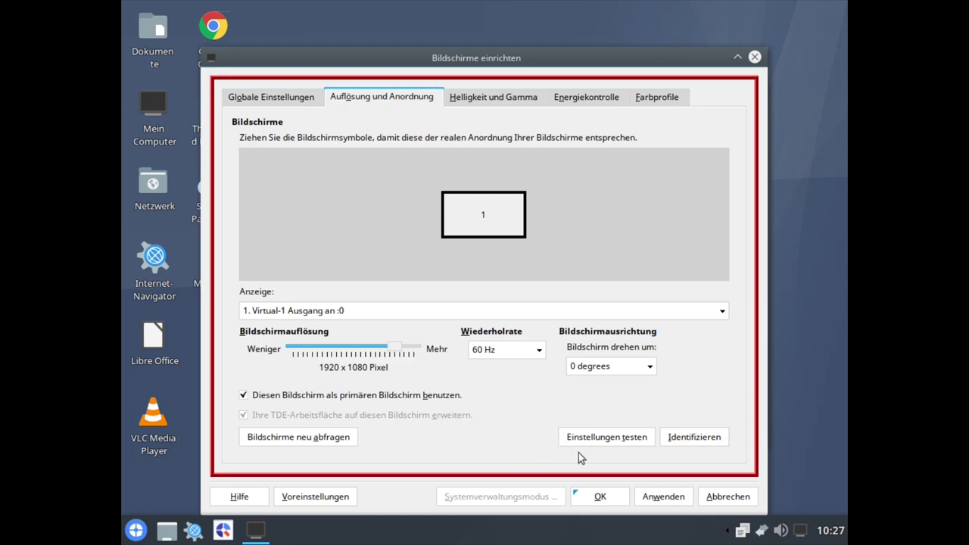
click(651, 496)
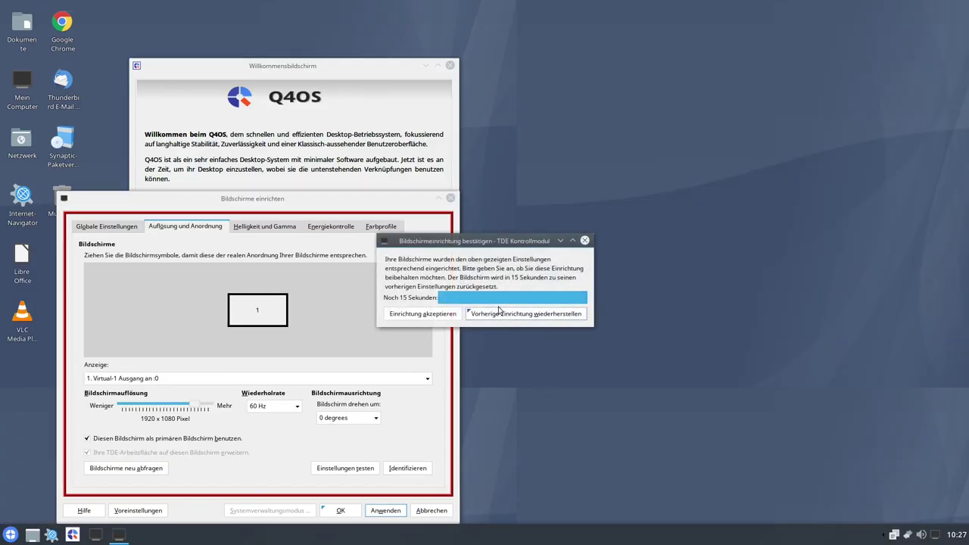
- Accept the 1920 x 1080 configuration, verify it in the tray tool, and move the welcome window toward centre
click(422, 314)
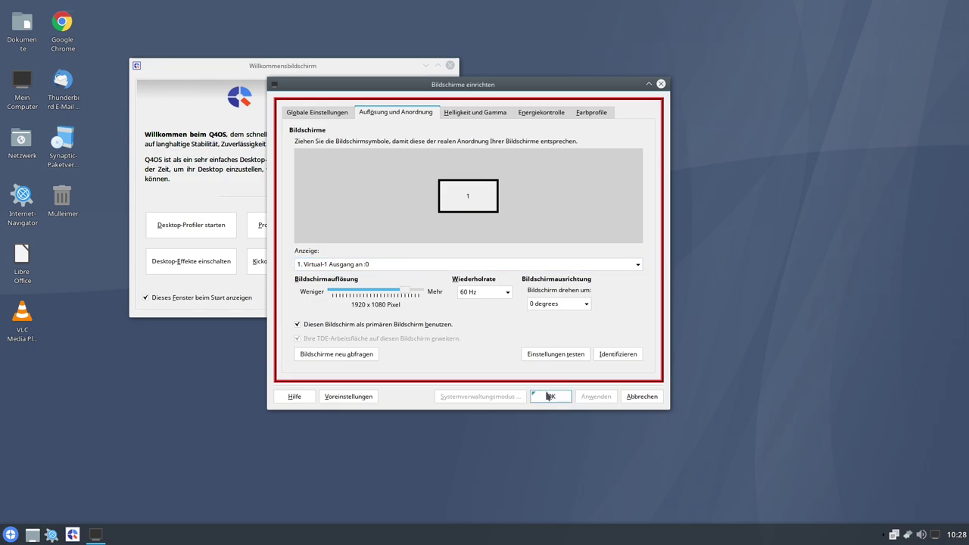
click(548, 396)
click(935, 535)
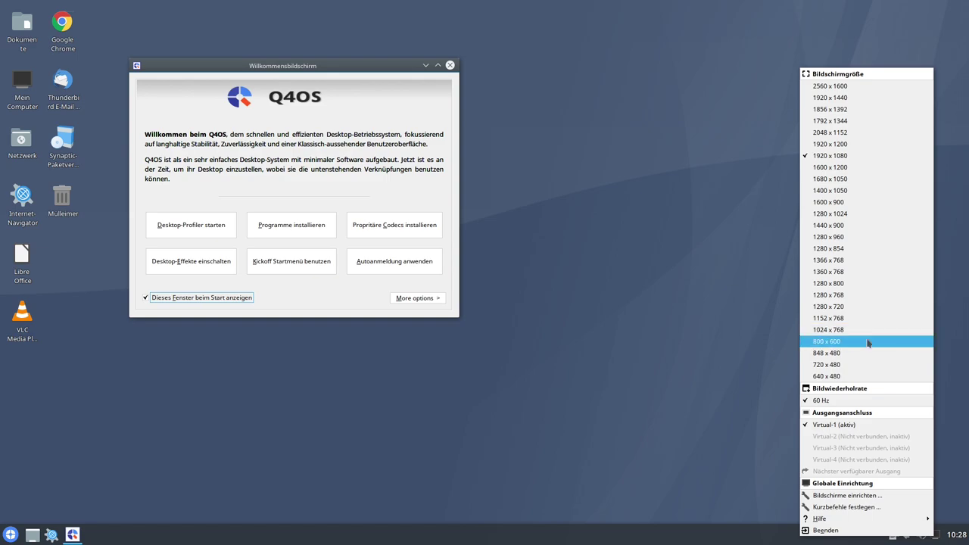
click(642, 340)
drag(306, 76, 490, 154)
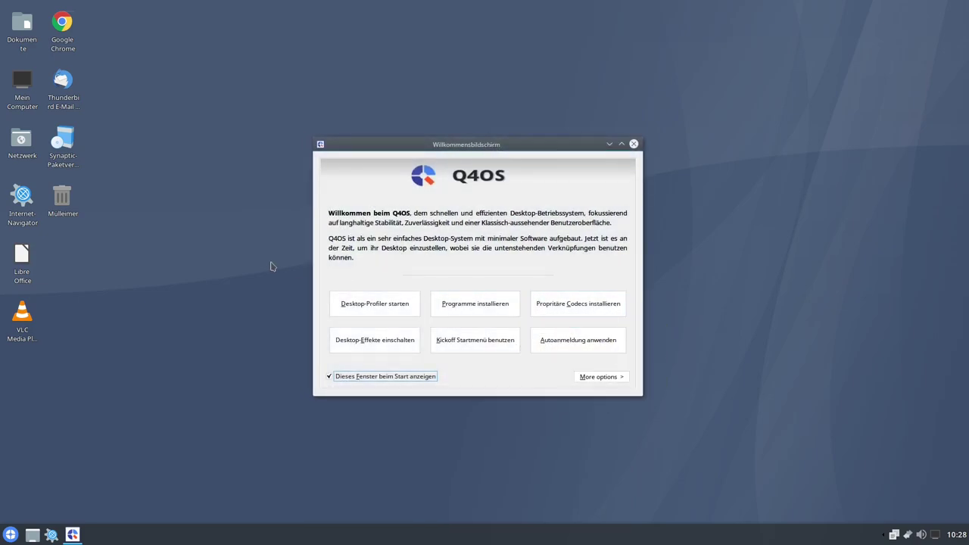
- Enlarge the welcome window, then reposition and narrow it so it sits near the screen's top
drag(643, 396, 768, 494)
drag(575, 149, 479, 84)
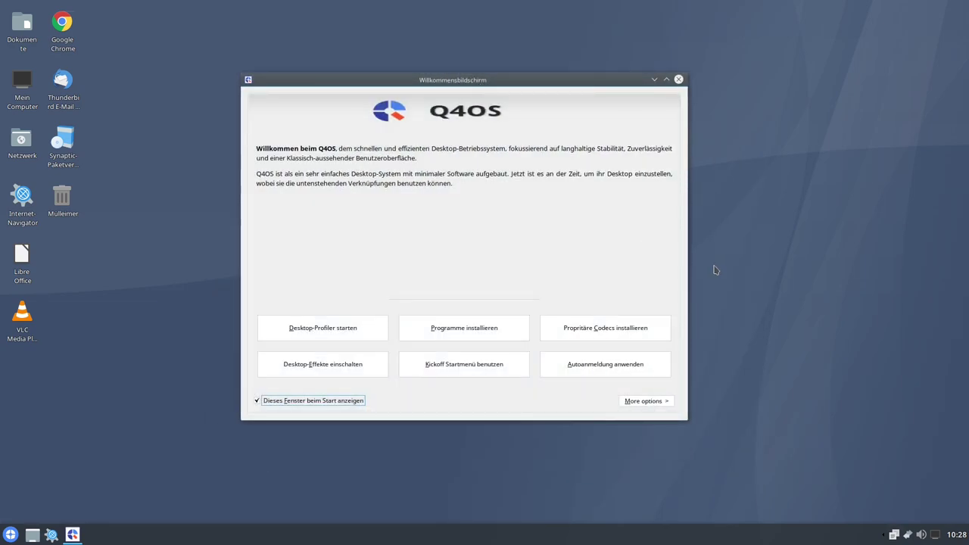
drag(686, 271, 587, 278)
drag(408, 80, 509, 78)
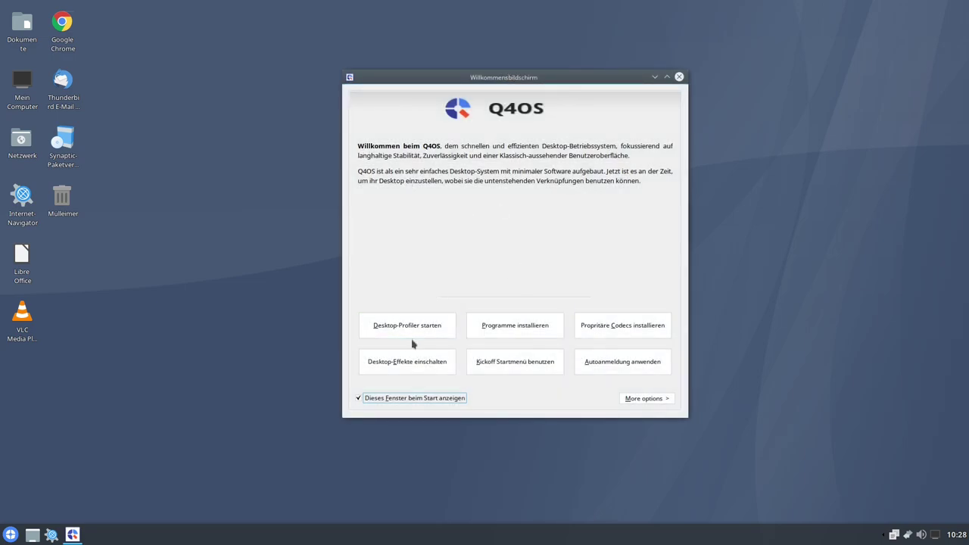
- Start the Desktop Profiler, center it, and select the full-featured Q4OS Desktop profile for Trinity
click(394, 325)
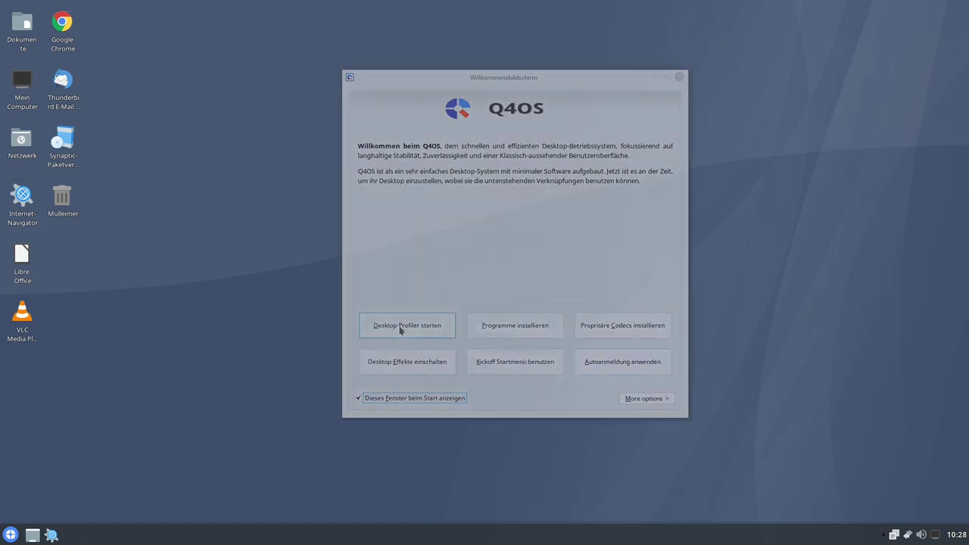
drag(123, 9, 264, 144)
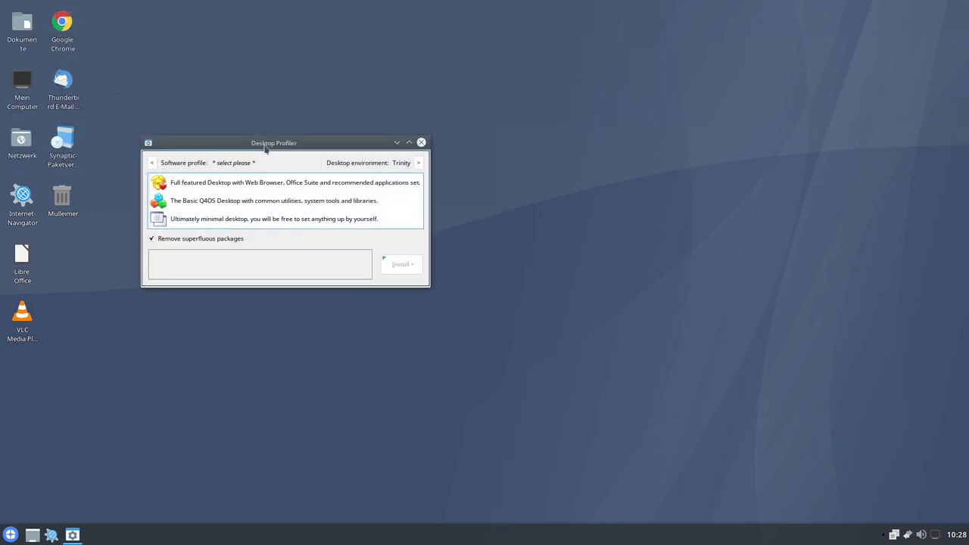
click(214, 222)
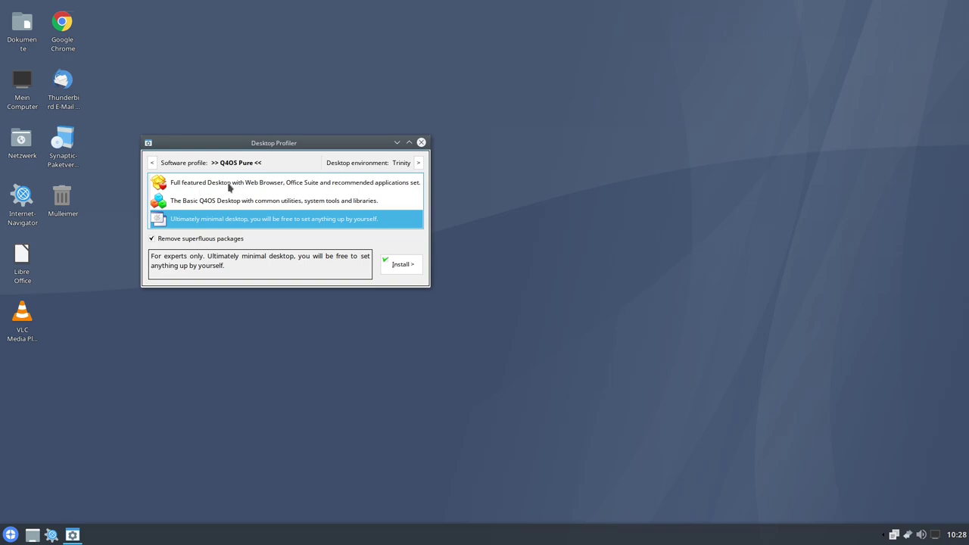
click(229, 187)
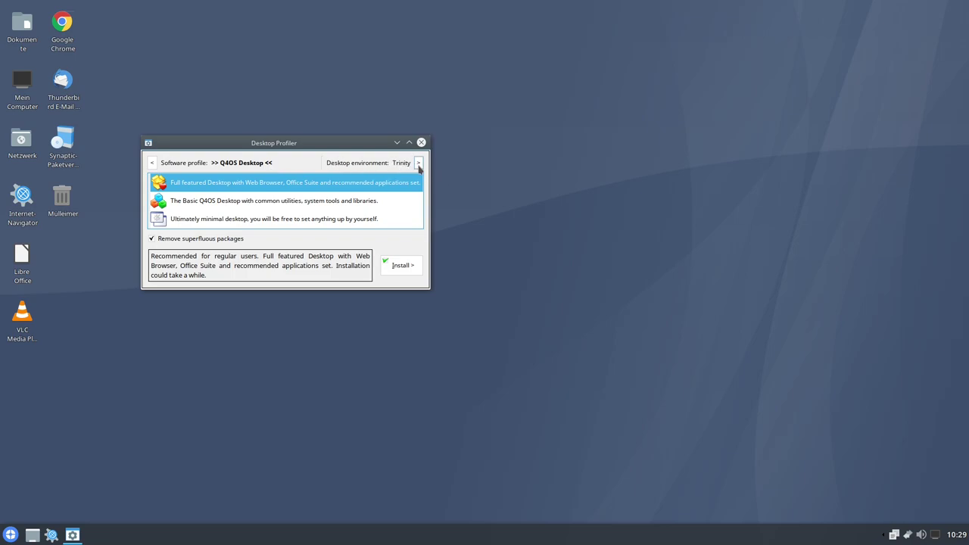
- Tick 'Yes, I really want to install additional DE', view the DE list, then cancel without installing
click(419, 165)
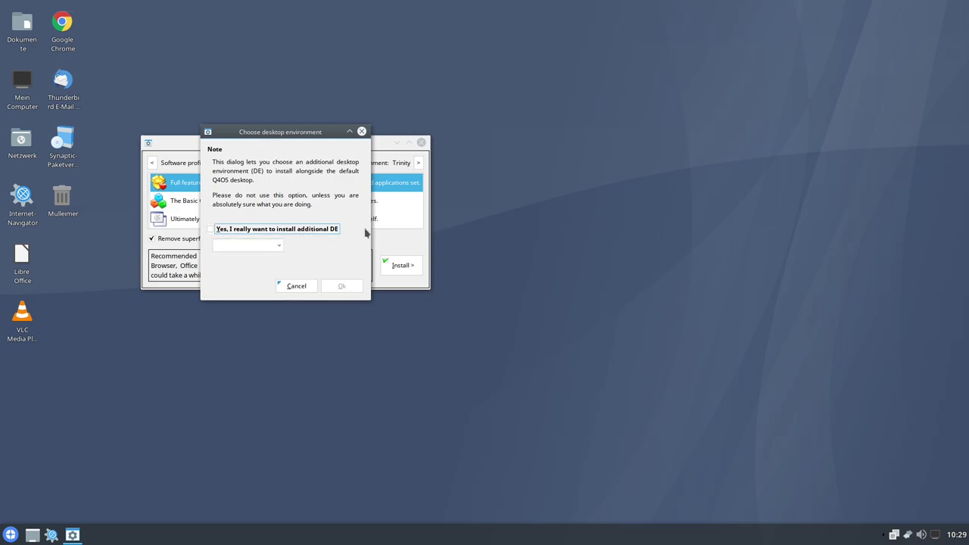
click(212, 231)
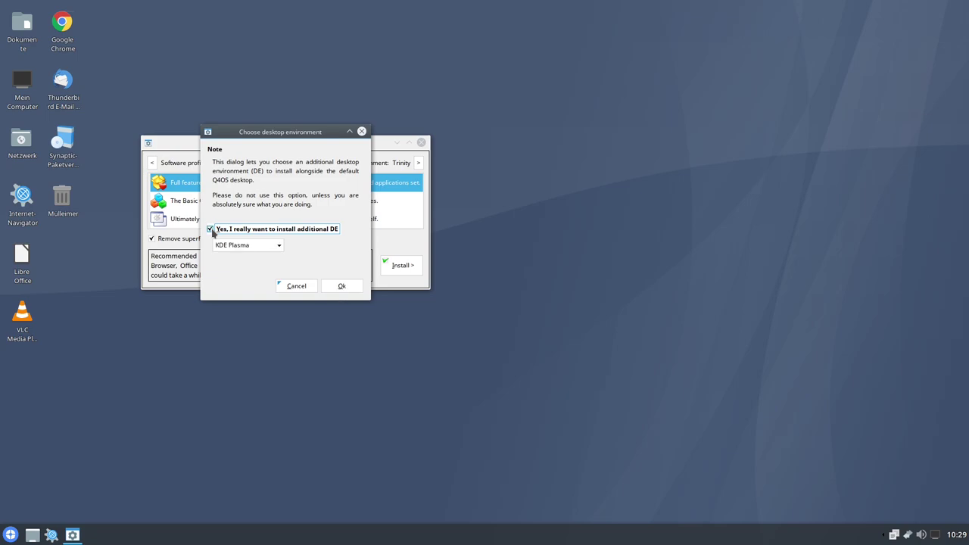
click(277, 246)
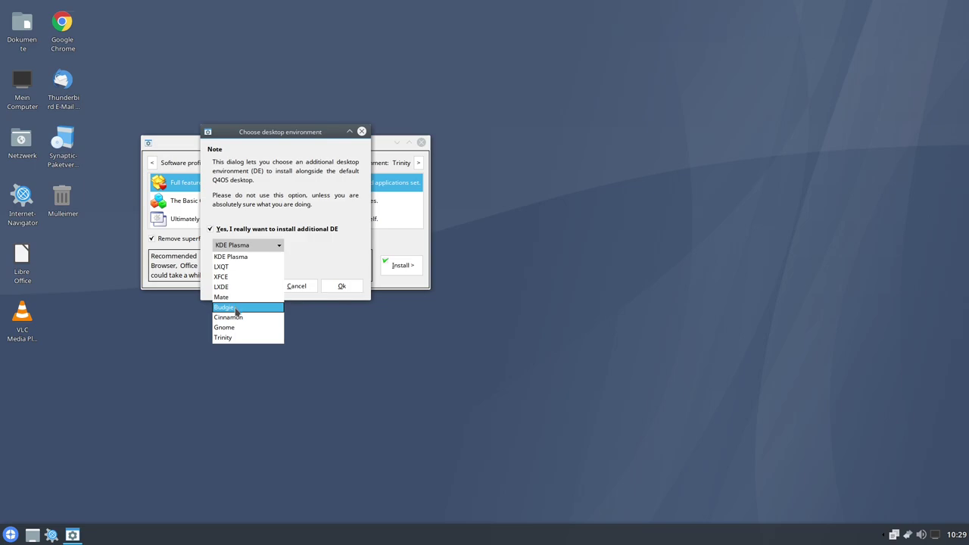
key(Escape)
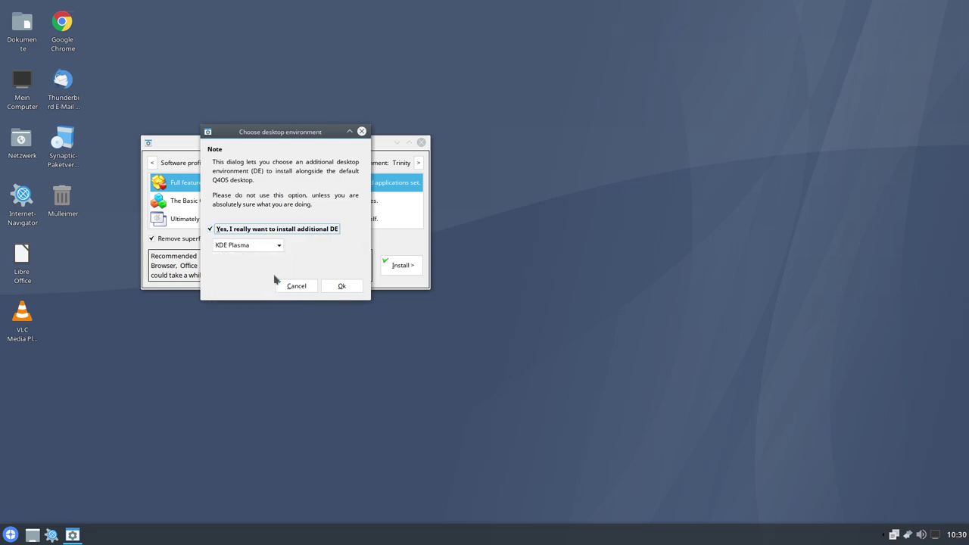
click(303, 285)
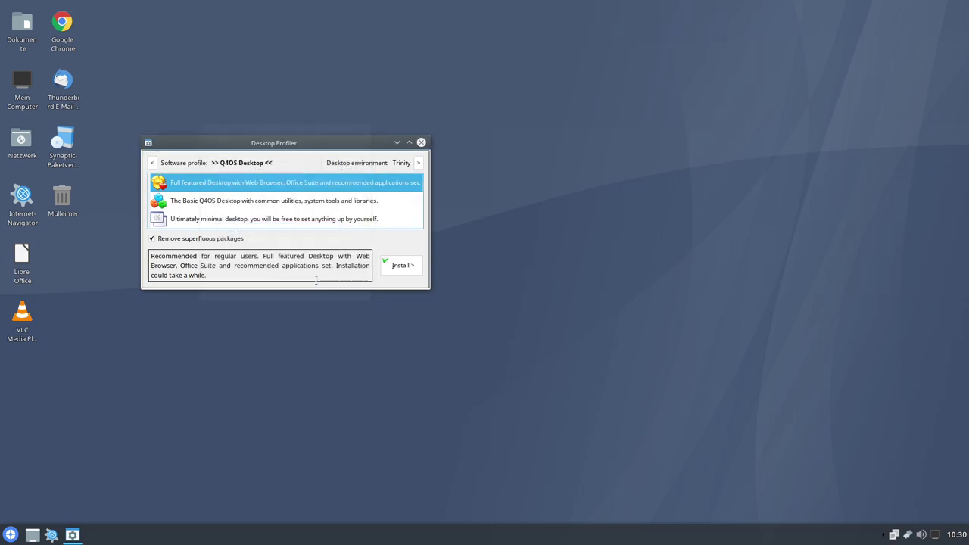
- Close the Desktop Profiler and launch the Software Centre via 'Programme installieren'
click(421, 143)
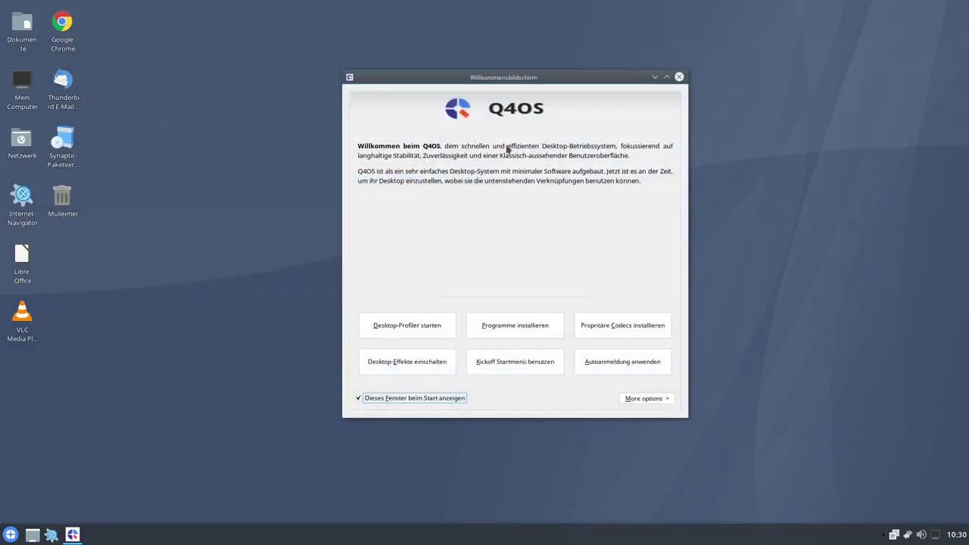
click(515, 327)
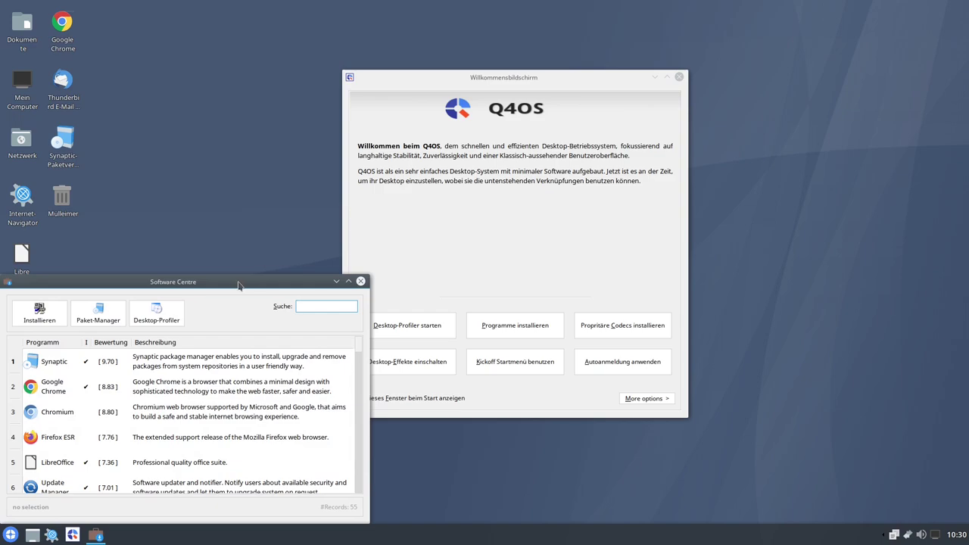
- Center the Software Centre, scroll to NVIDIA drivers, and confirm they are not installed
drag(233, 286, 451, 125)
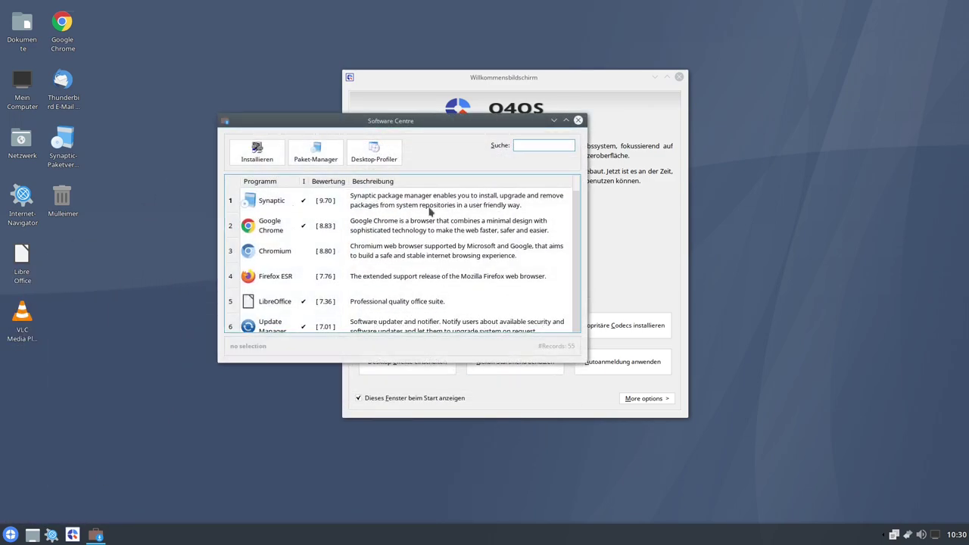
scroll(437, 225, down, 3)
scroll(437, 224, down, 3)
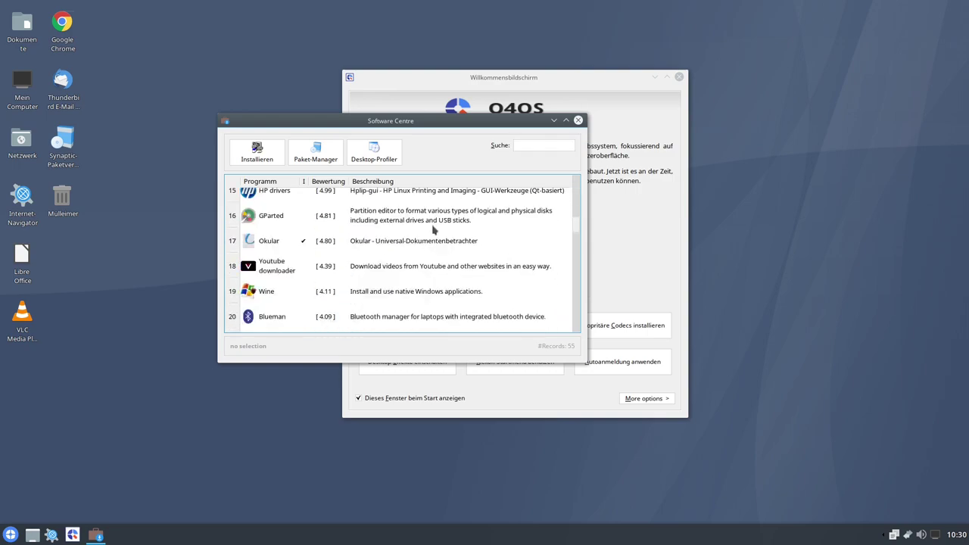
scroll(435, 227, up, 5)
scroll(433, 230, down, 3)
scroll(433, 230, down, 2)
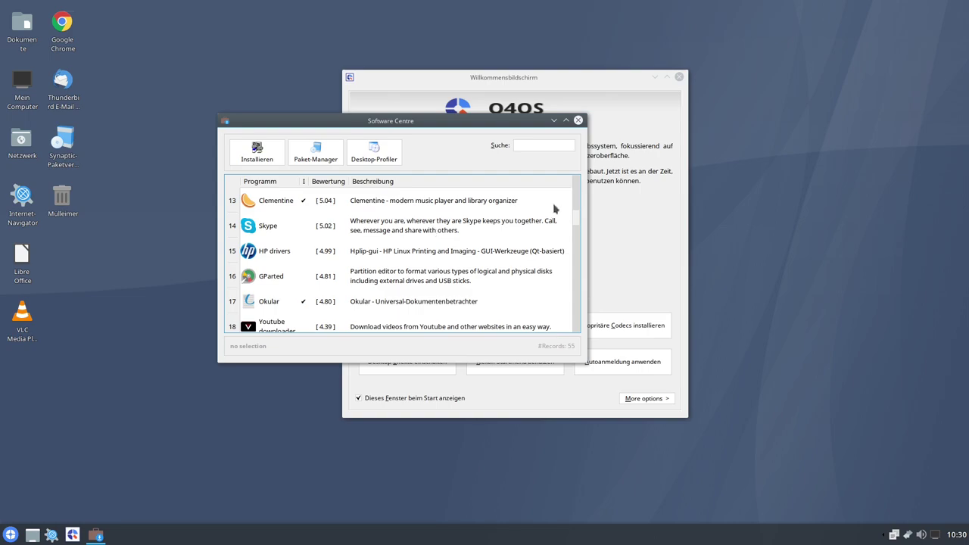
mouse_move(575, 221)
mouse_down()
mouse_move(584, 281)
mouse_move(576, 200)
mouse_move(577, 211)
mouse_up()
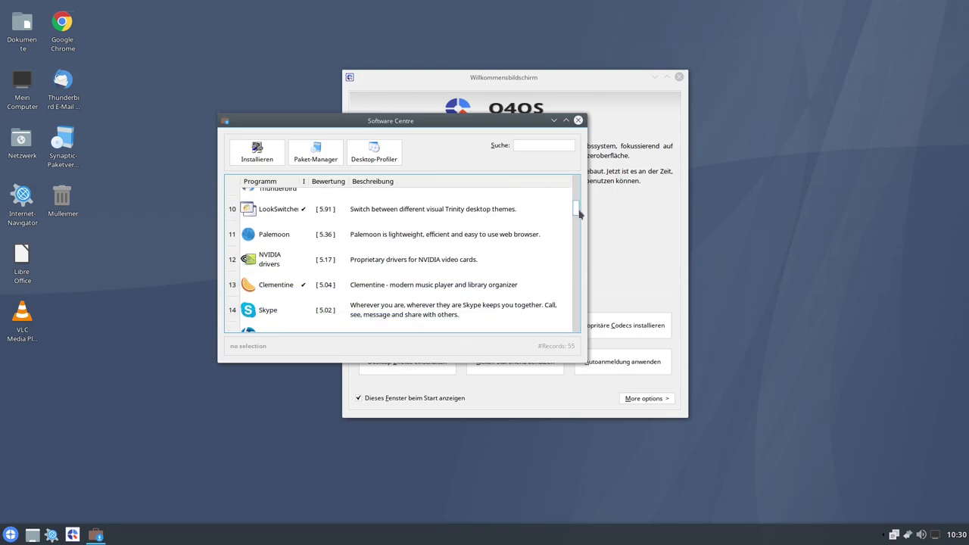
click(303, 258)
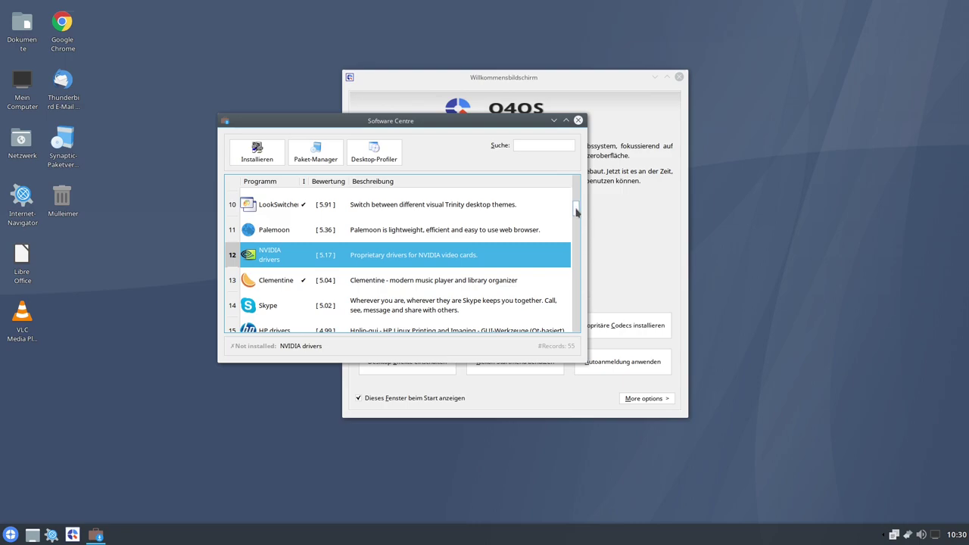
- Scroll through the rest of the 55-program list
drag(576, 212, 590, 307)
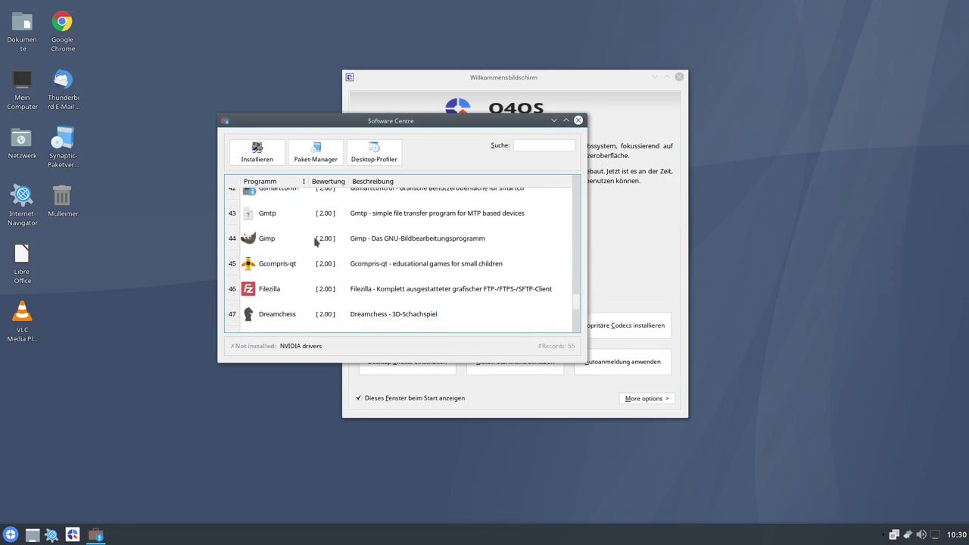
scroll(261, 242, up, 2)
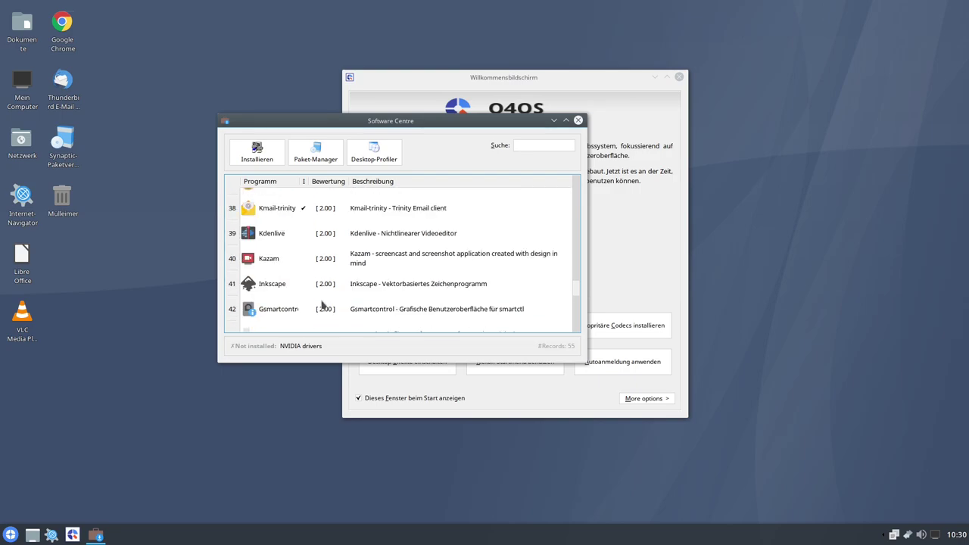
scroll(305, 291, up, 3)
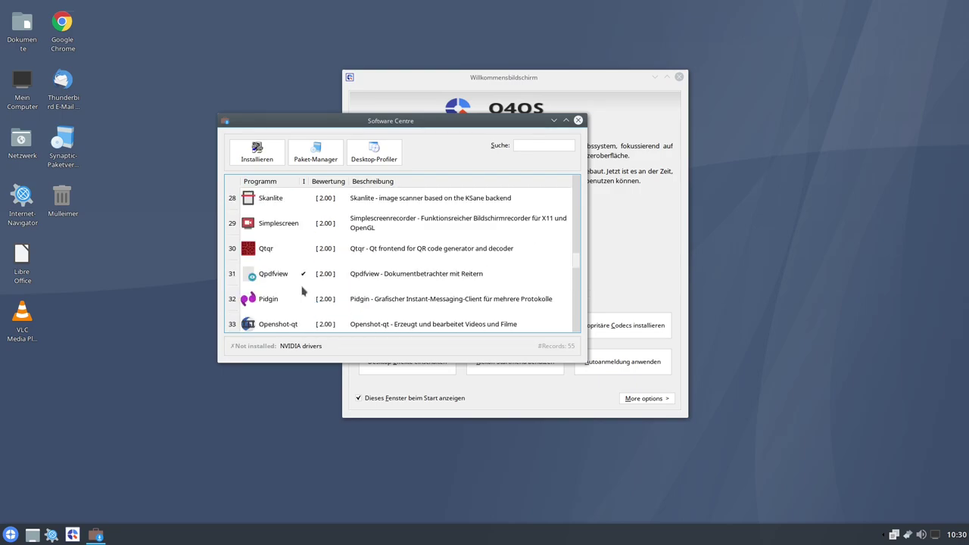
scroll(295, 260, down, 2)
scroll(299, 256, down, 3)
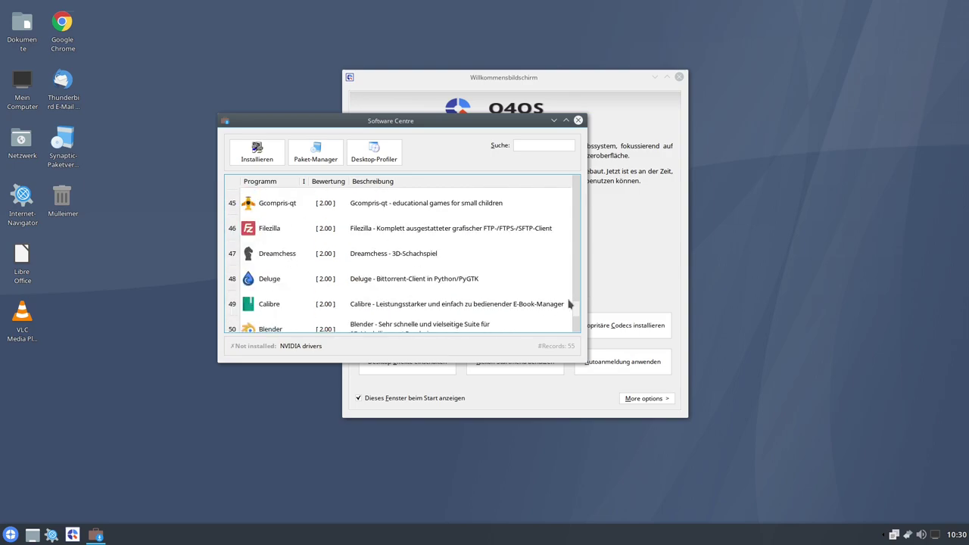
scroll(575, 314, down, 2)
scroll(575, 313, down, 3)
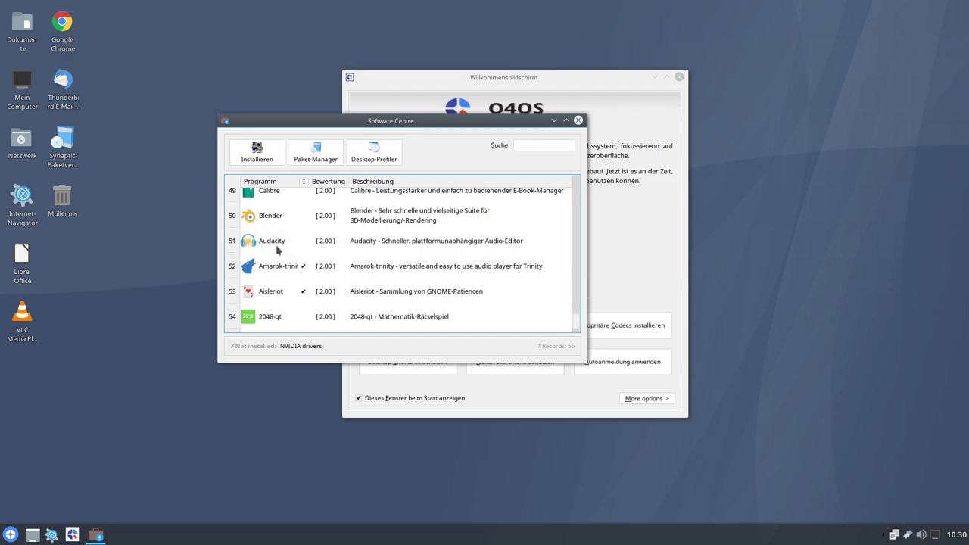
scroll(577, 321, down, 1)
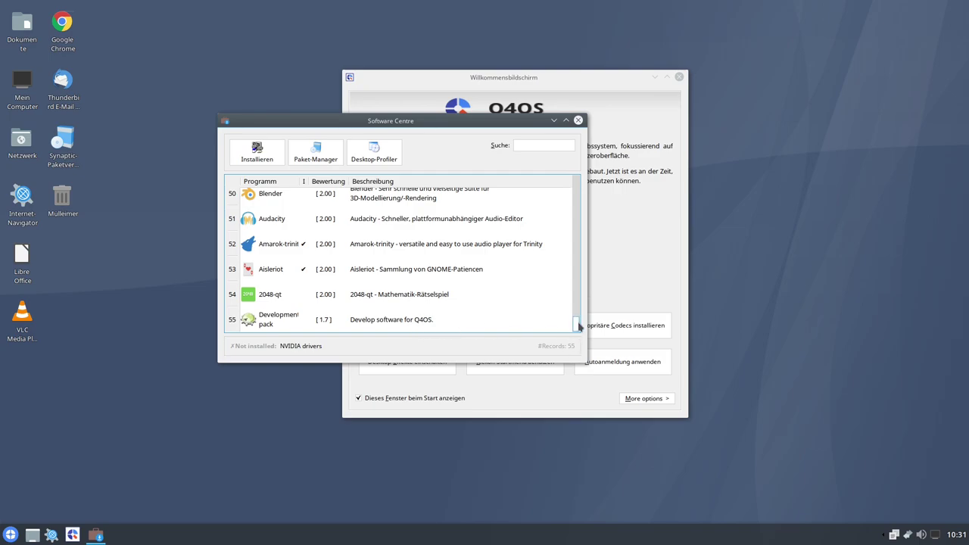
drag(577, 325, 579, 174)
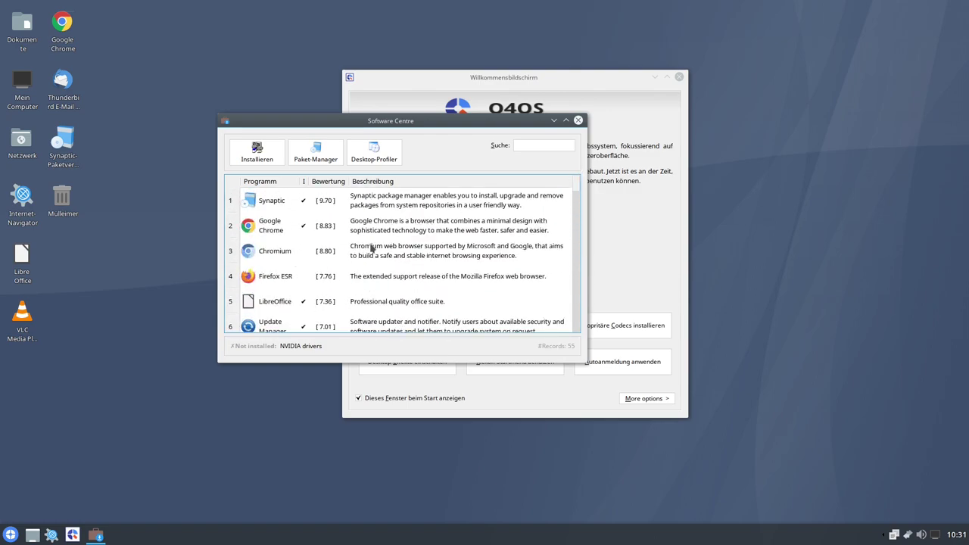
scroll(371, 255, down, 2)
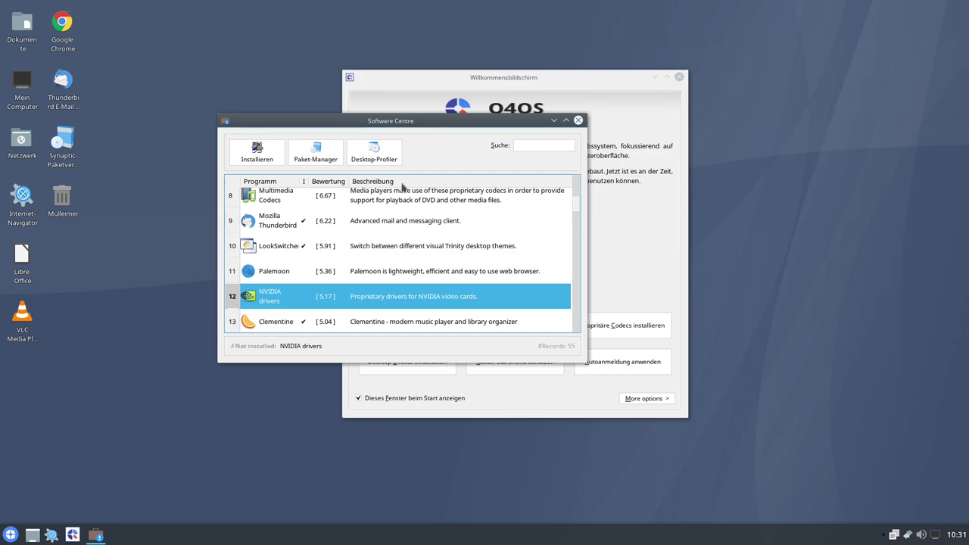
- Shift the Software Centre slightly right, stretch its bottom edge down, and scroll via the scrollbar
drag(356, 121, 441, 138)
drag(506, 142, 536, 144)
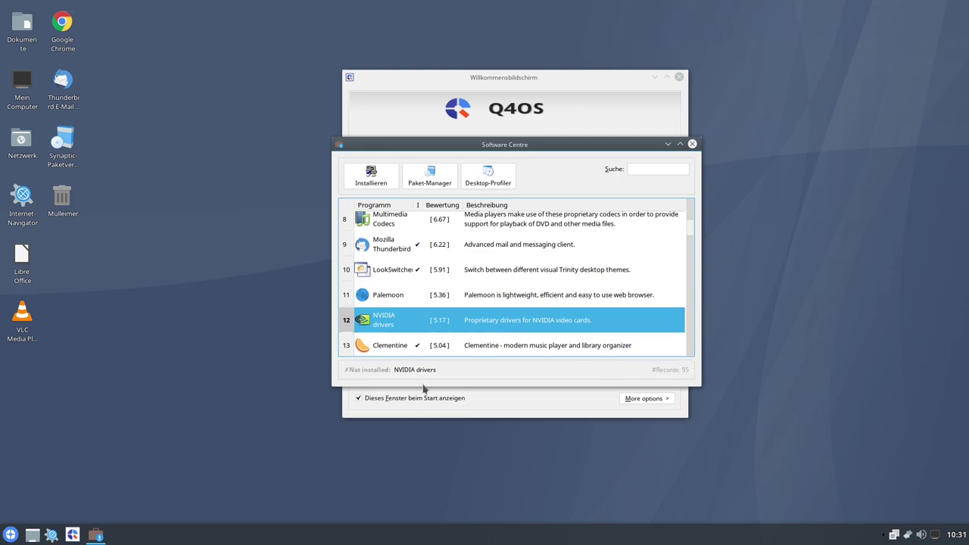
drag(422, 386, 421, 413)
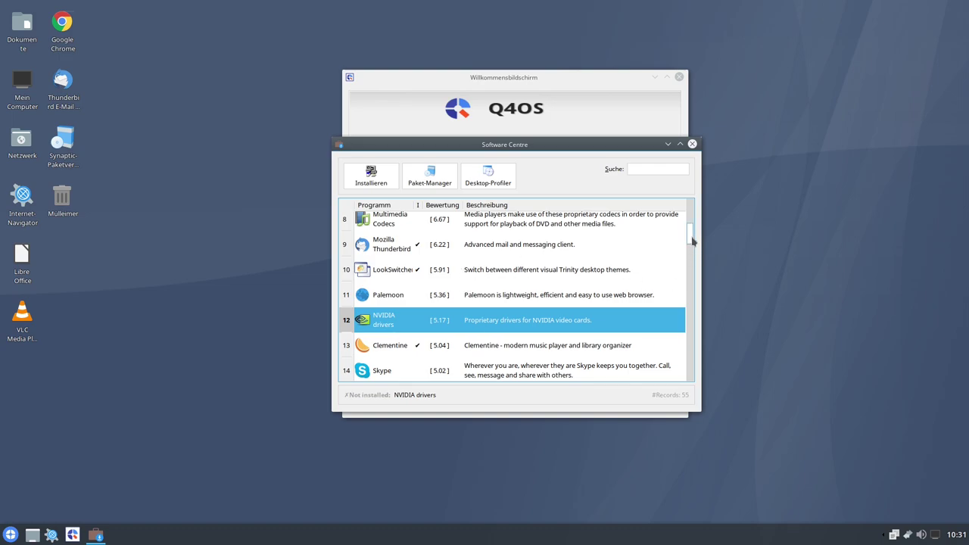
drag(690, 242, 691, 214)
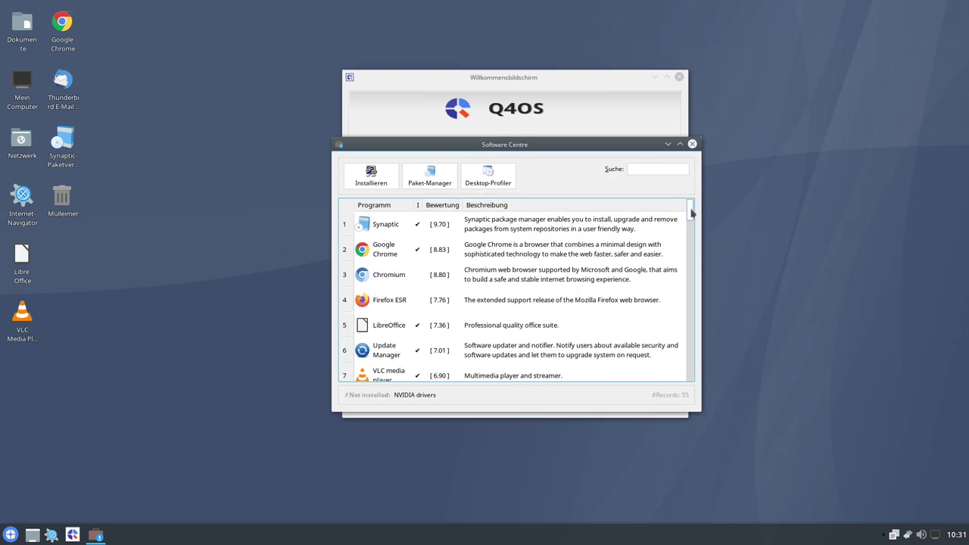
drag(691, 214, 691, 215)
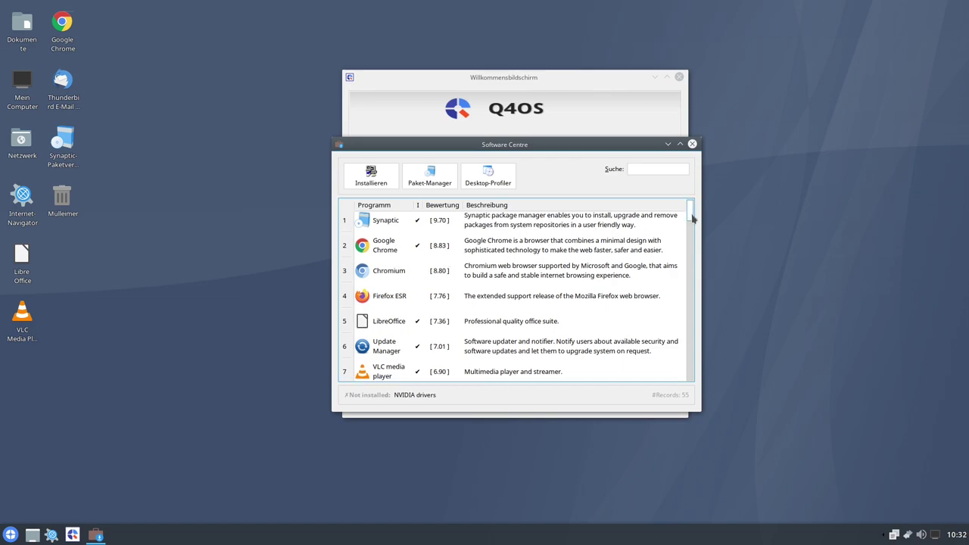
drag(691, 218, 702, 239)
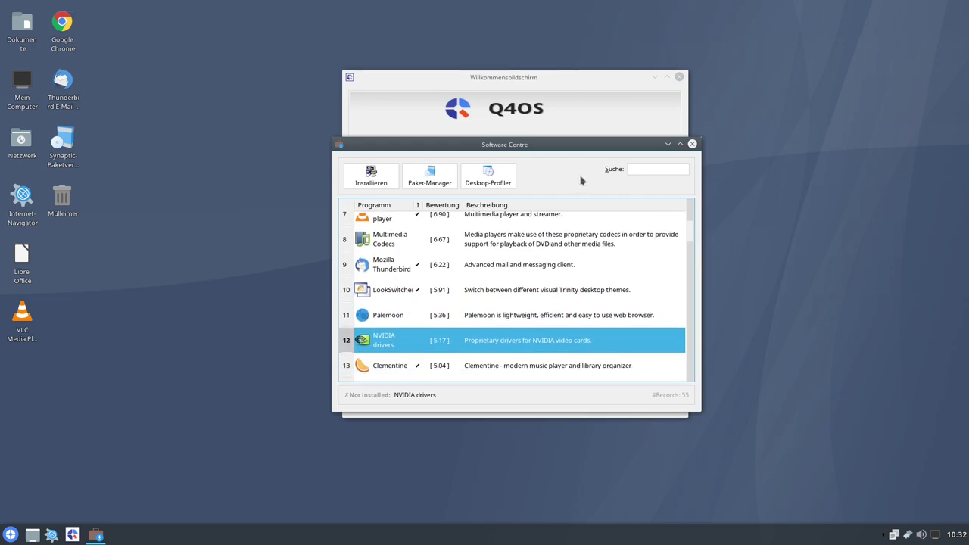
- Open Synaptic Package Manager full-screen, dismiss its introduction, and browse packages by section
click(427, 180)
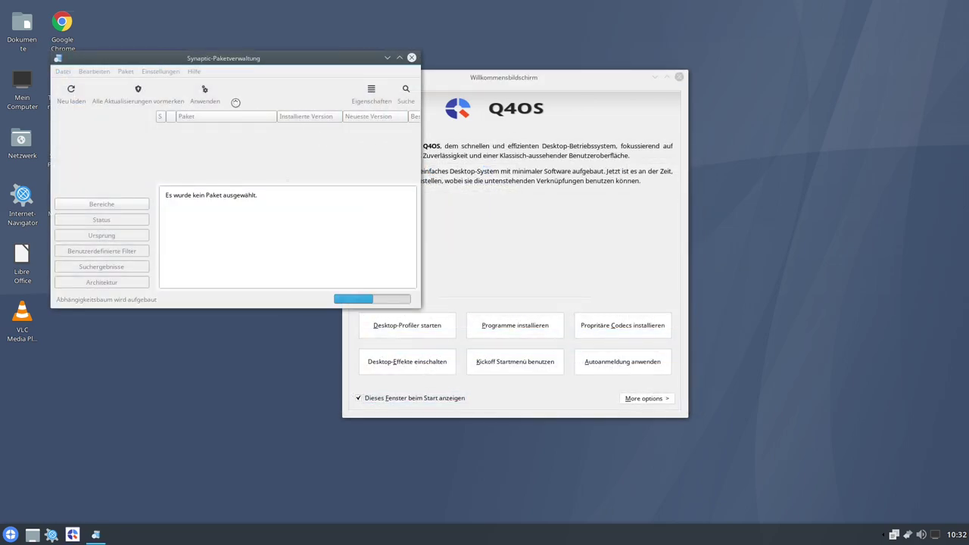
drag(205, 60, 227, 58)
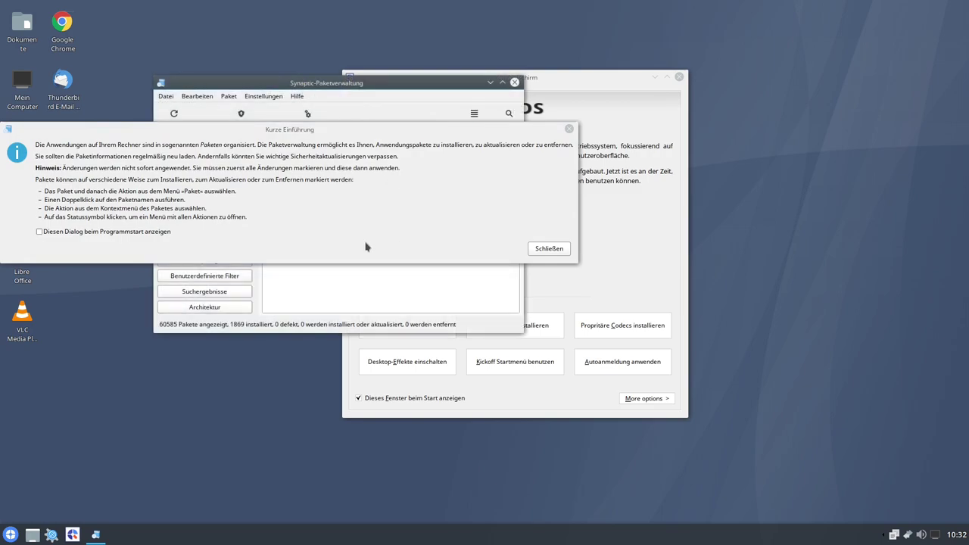
click(549, 249)
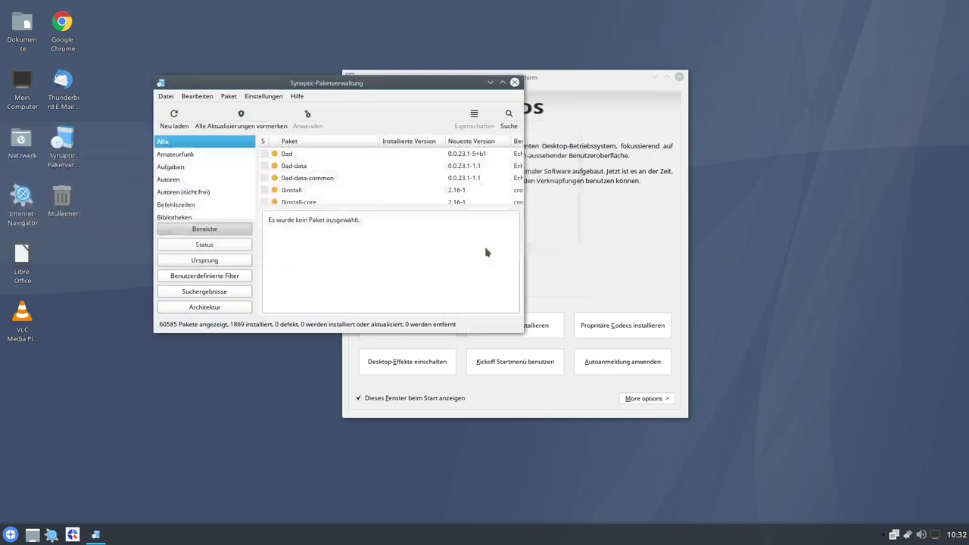
click(502, 83)
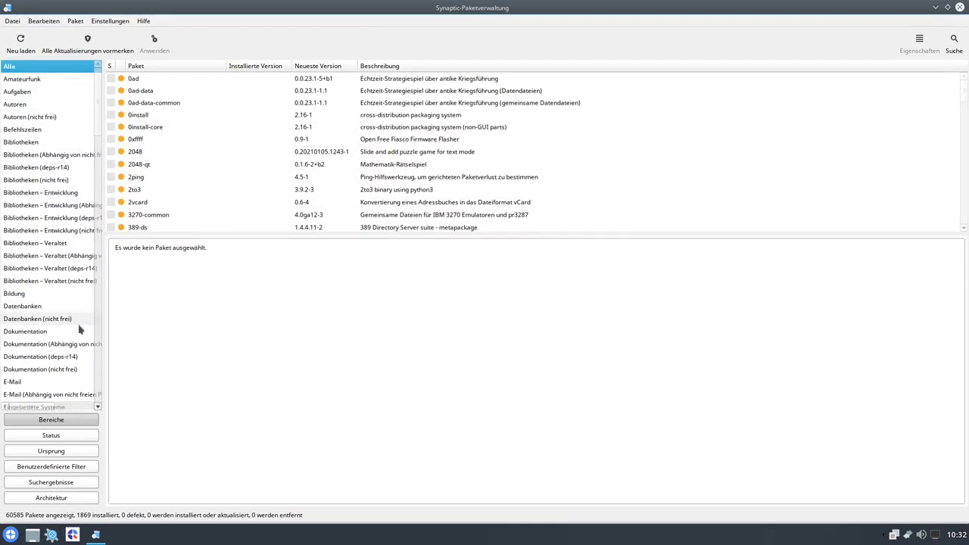
click(50, 433)
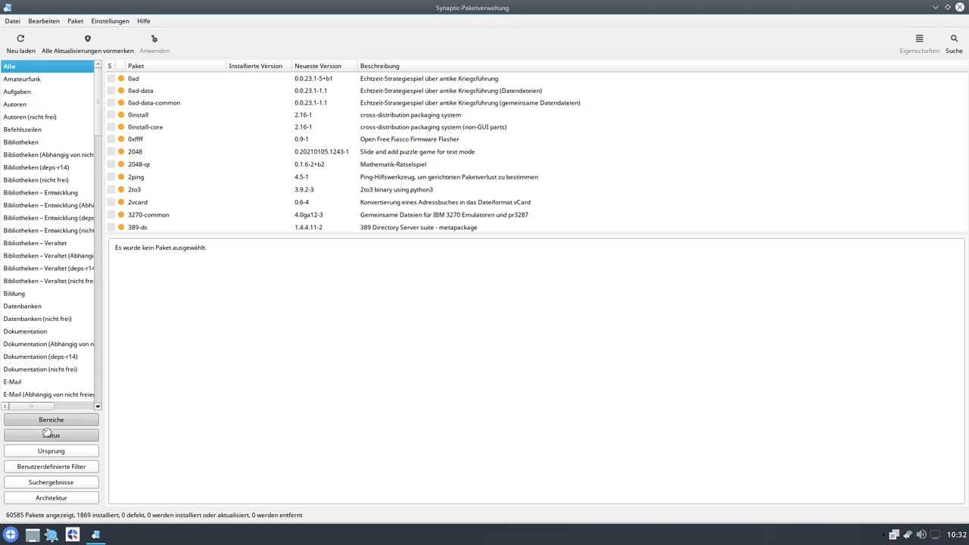
click(53, 420)
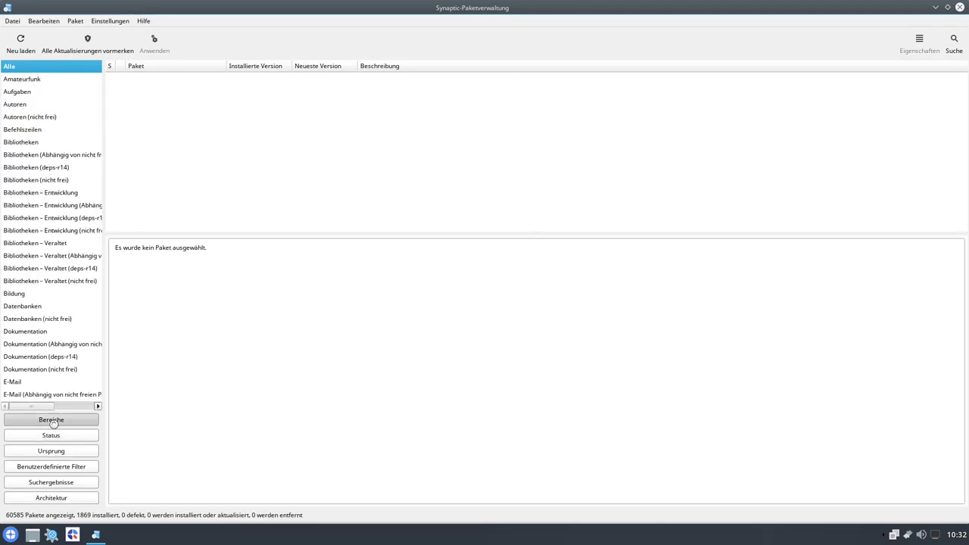
- Scroll through the E-Mail packages, view the Elektronik section, then close Synaptic
scroll(42, 378, down, 3)
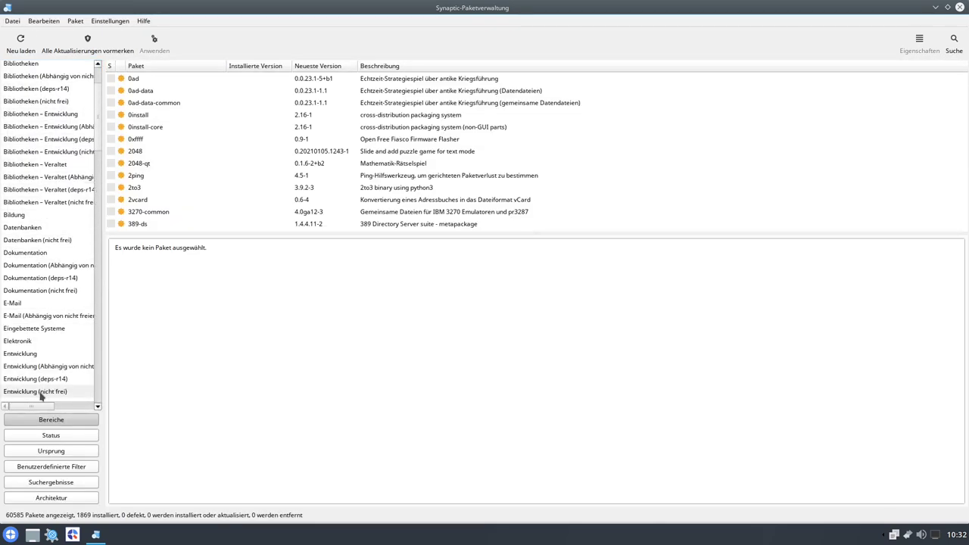
click(34, 303)
scroll(242, 121, down, 1)
scroll(222, 145, down, 10)
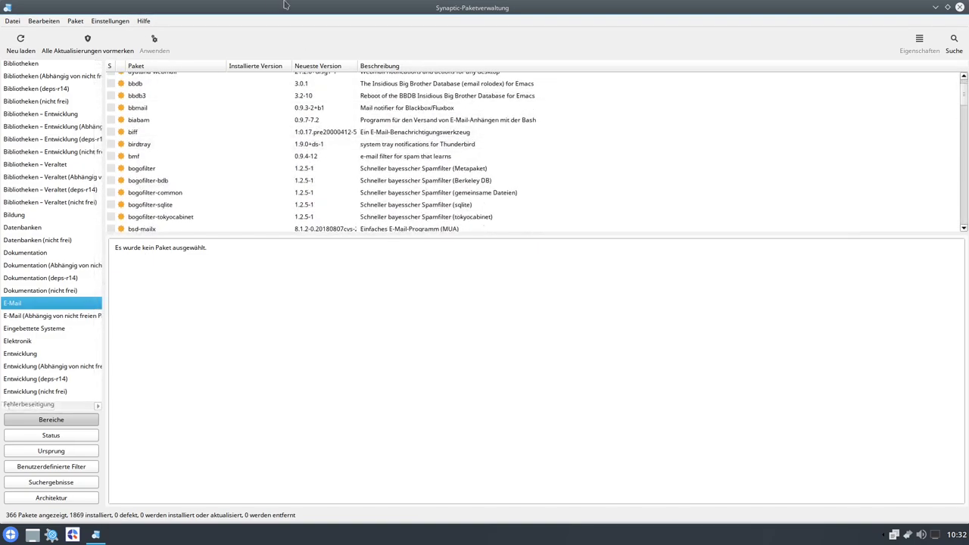
scroll(278, 159, down, 5)
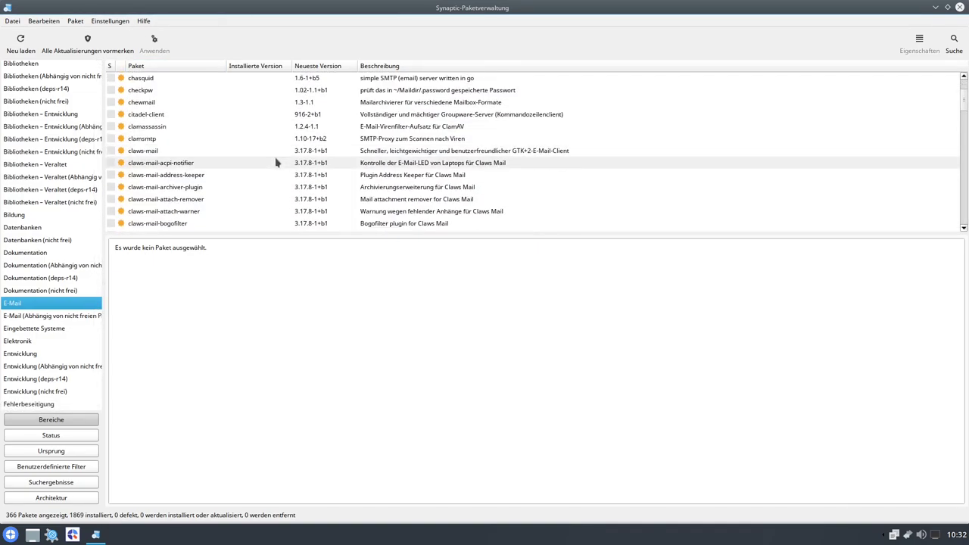
scroll(268, 169, down, 15)
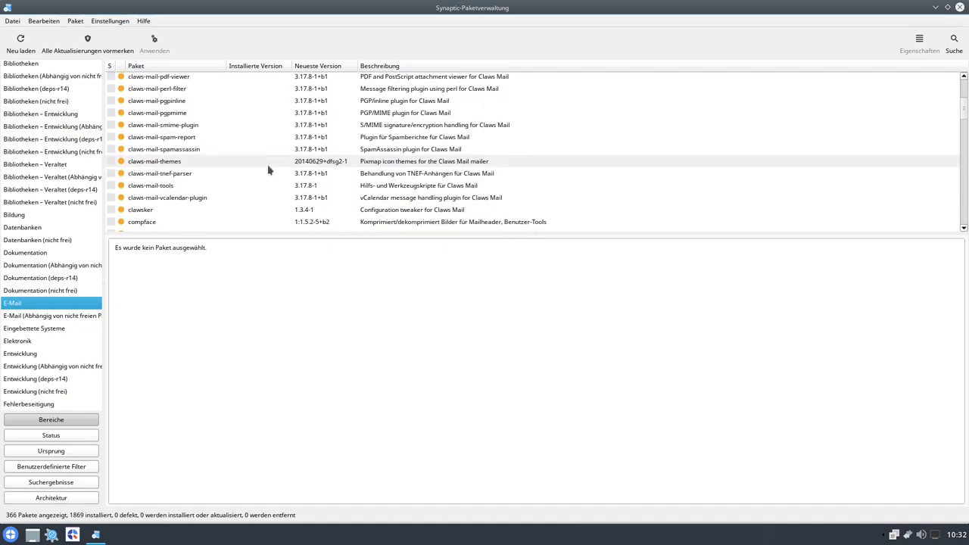
scroll(268, 170, down, 15)
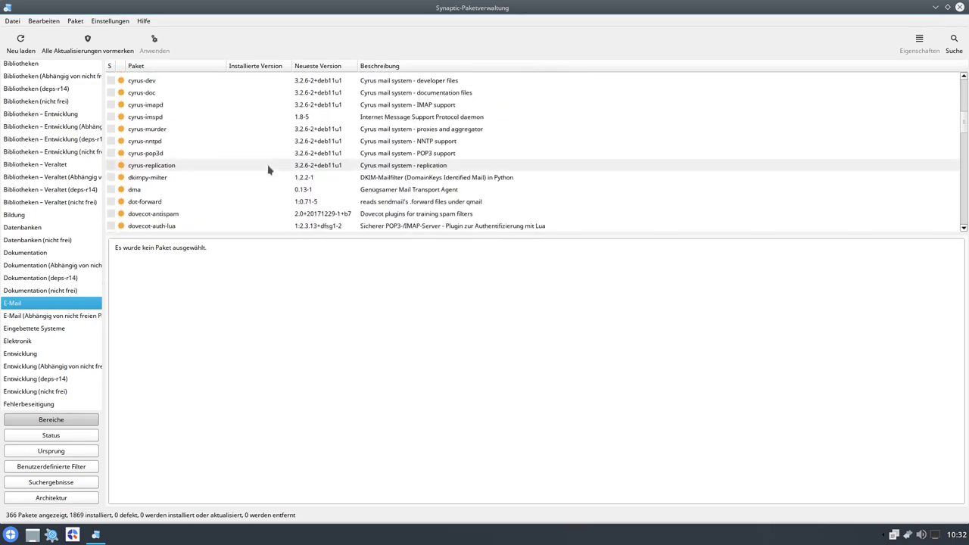
scroll(268, 169, down, 15)
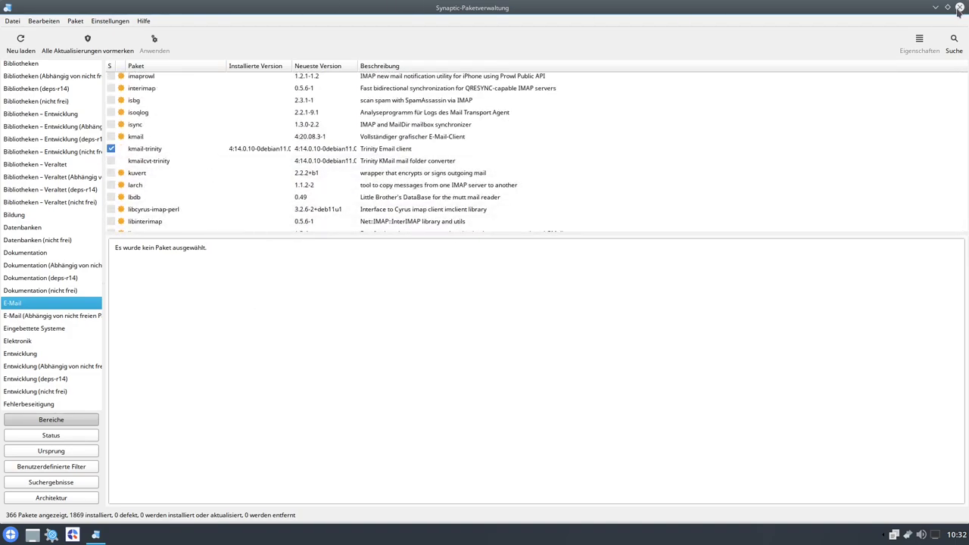
click(18, 342)
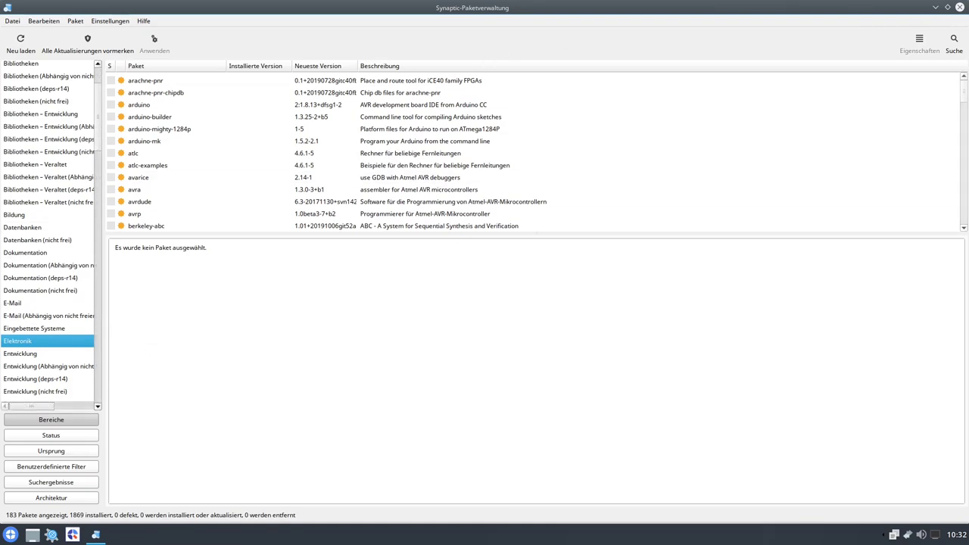
click(962, 7)
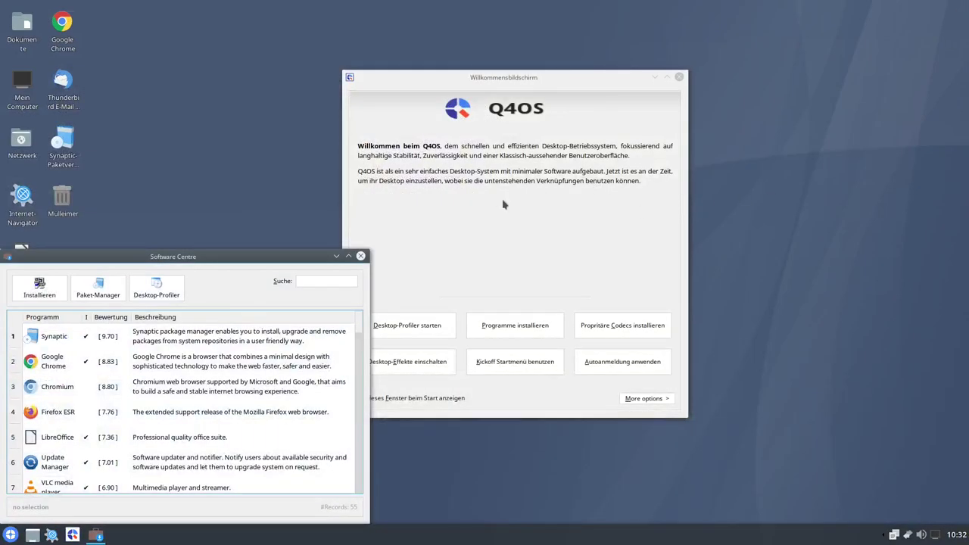
- Center the Software Centre, scroll its program list, then close it
drag(200, 256, 353, 164)
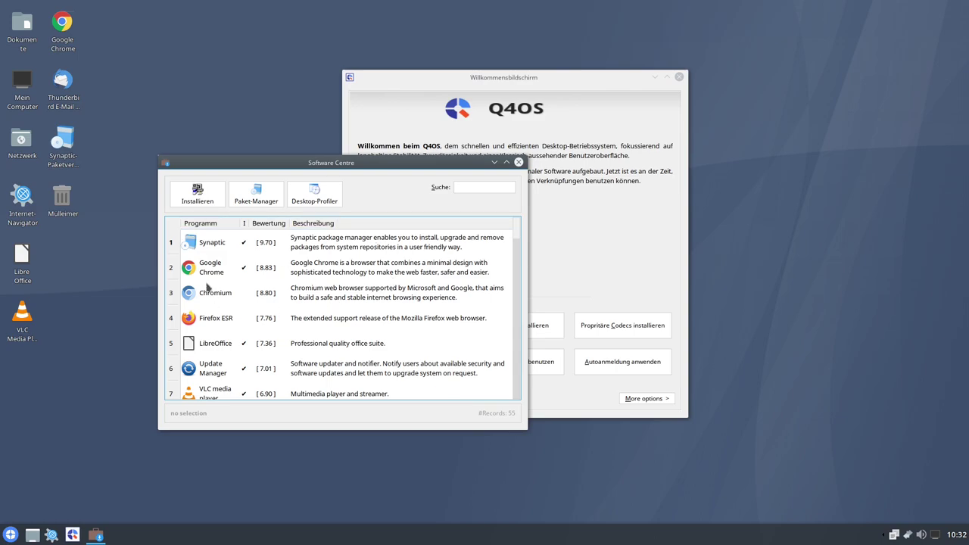
scroll(381, 264, down, 2)
scroll(380, 276, up, 2)
scroll(381, 291, down, 15)
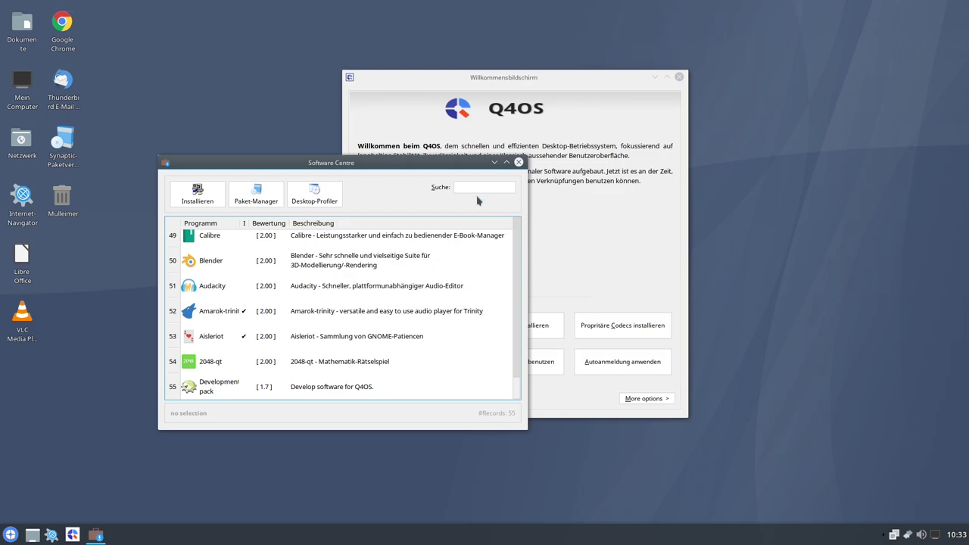
click(518, 163)
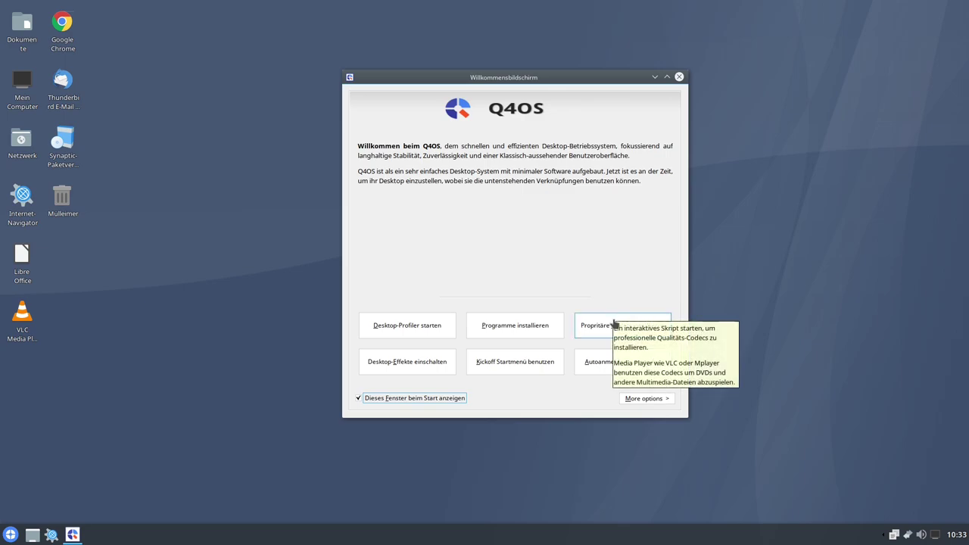
- Run the Multimedia Codecs wizard through Fortfahren, Install and Fertigstellen to install proprietary codecs
click(625, 328)
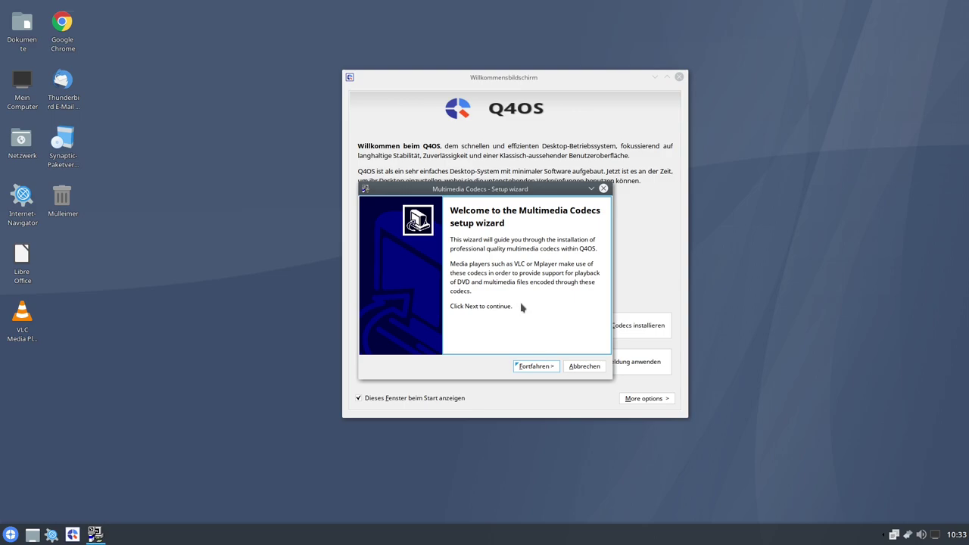
click(533, 367)
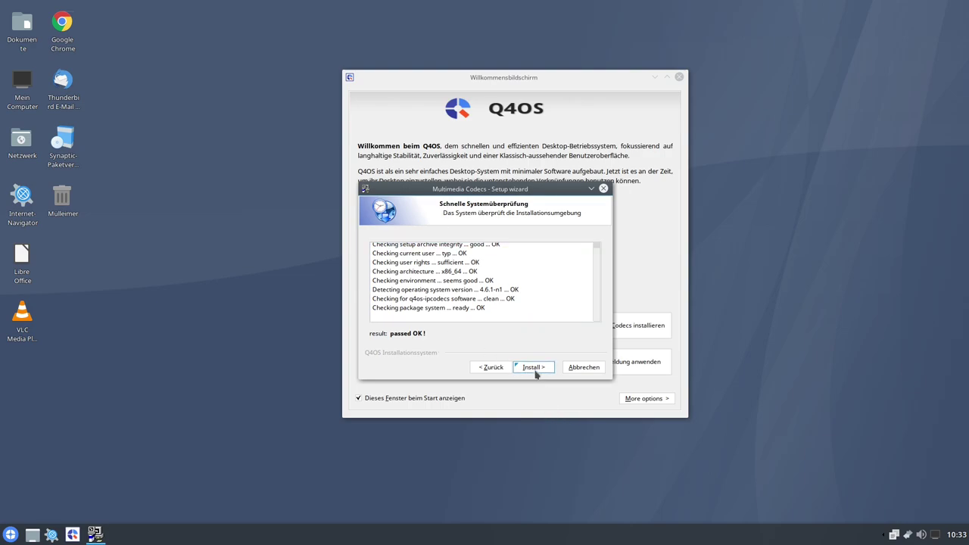
click(533, 369)
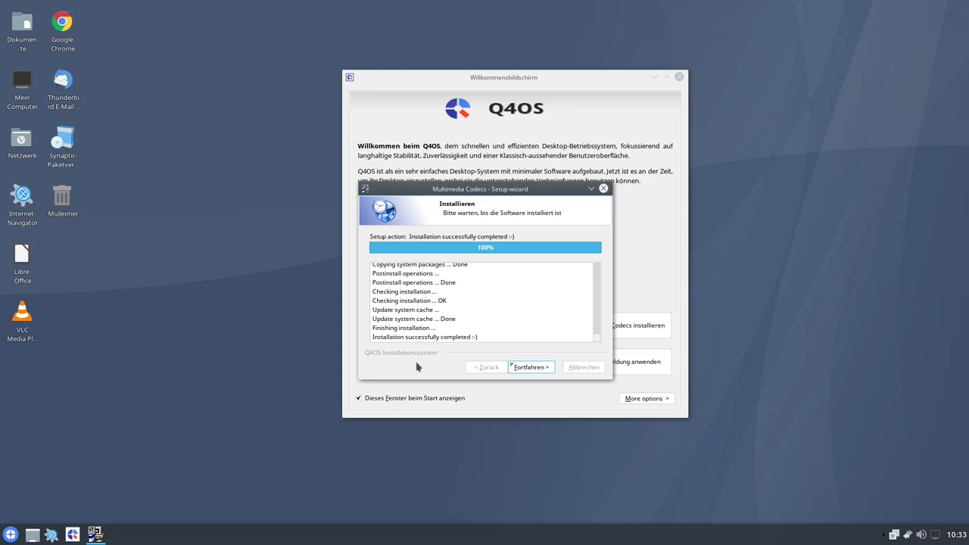
click(529, 367)
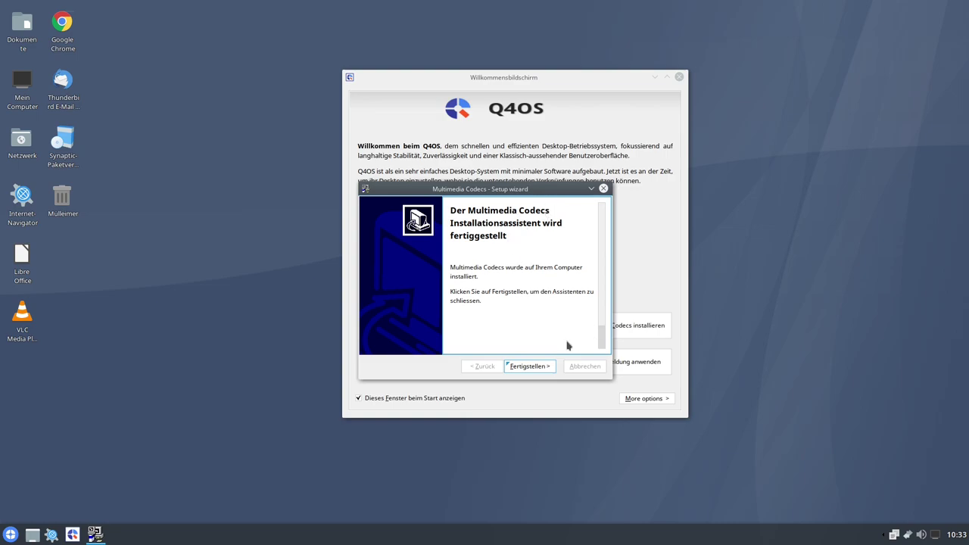
click(528, 370)
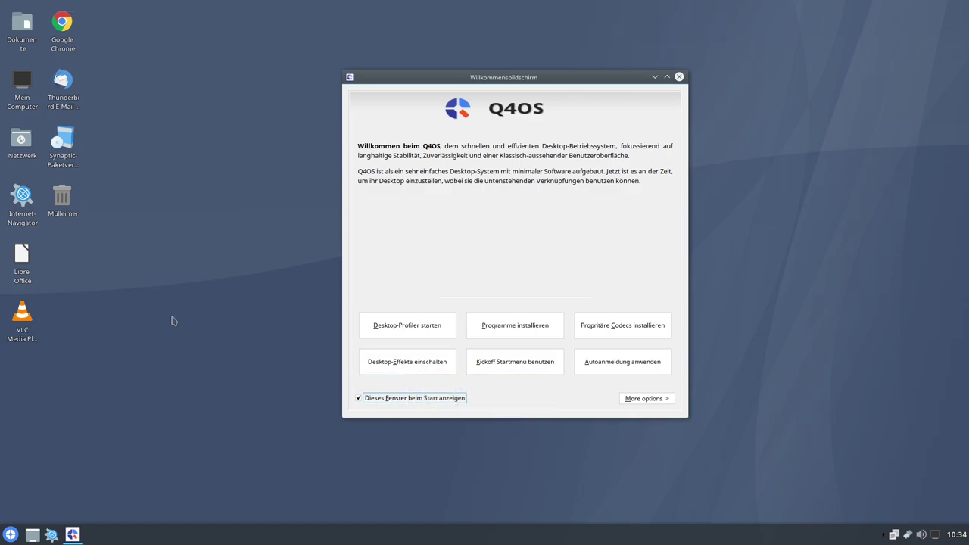
- Drag the Willkommensbildschirm window slightly right and down
drag(435, 77, 471, 96)
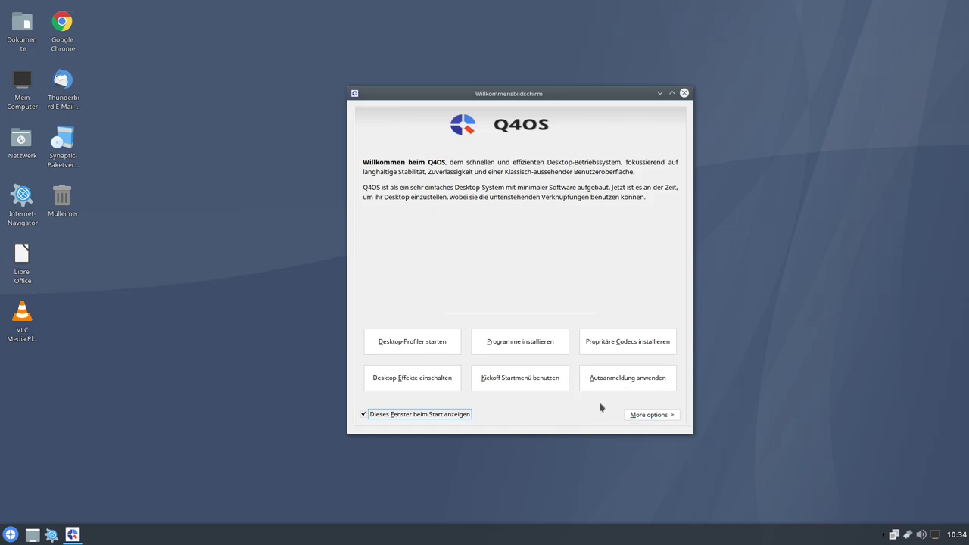
- Check Setup Screen scaling under More options, leave it at 1.00, and reopen More options
click(643, 416)
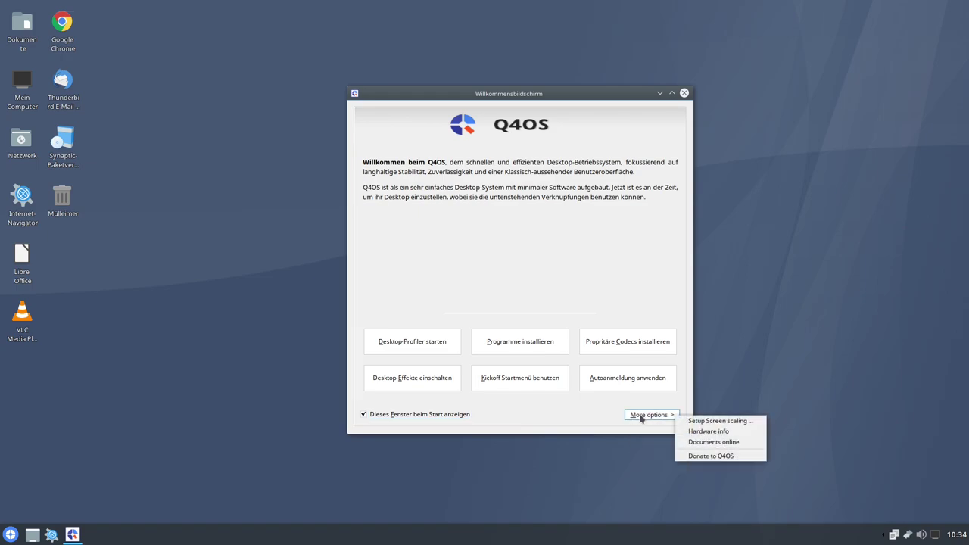
click(717, 424)
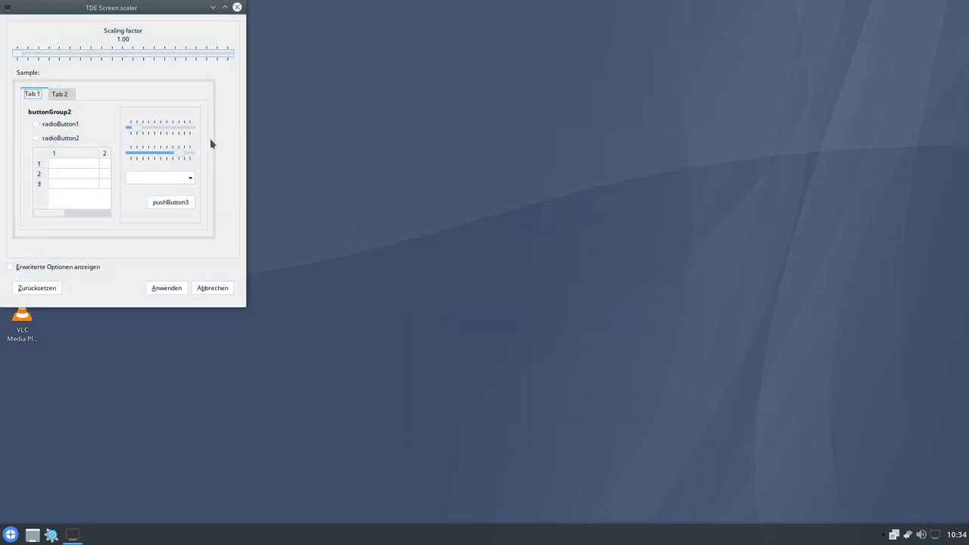
click(236, 8)
click(665, 415)
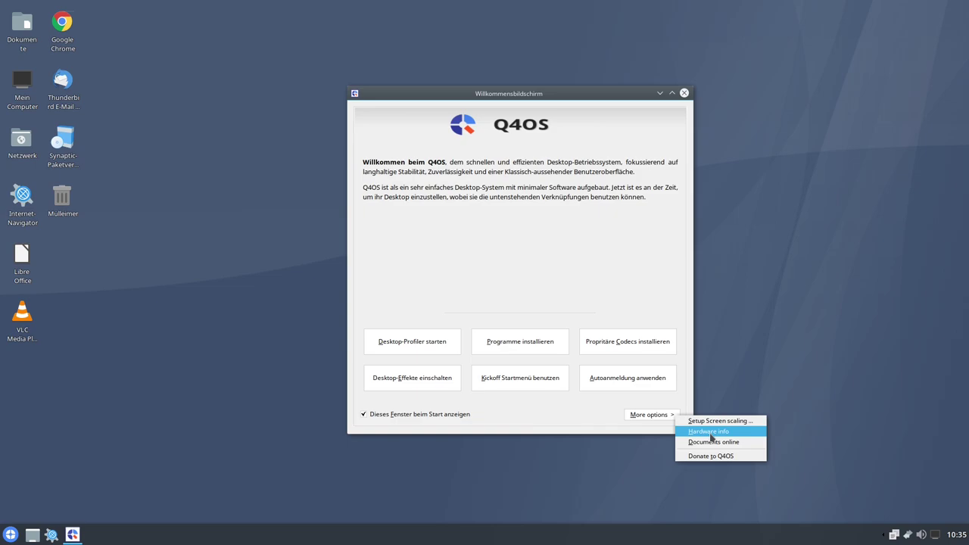
- Open and enlarge Hardware info, which lists Q4OS 4.6.1 Gemini and 7.58 GiB RAM
click(710, 434)
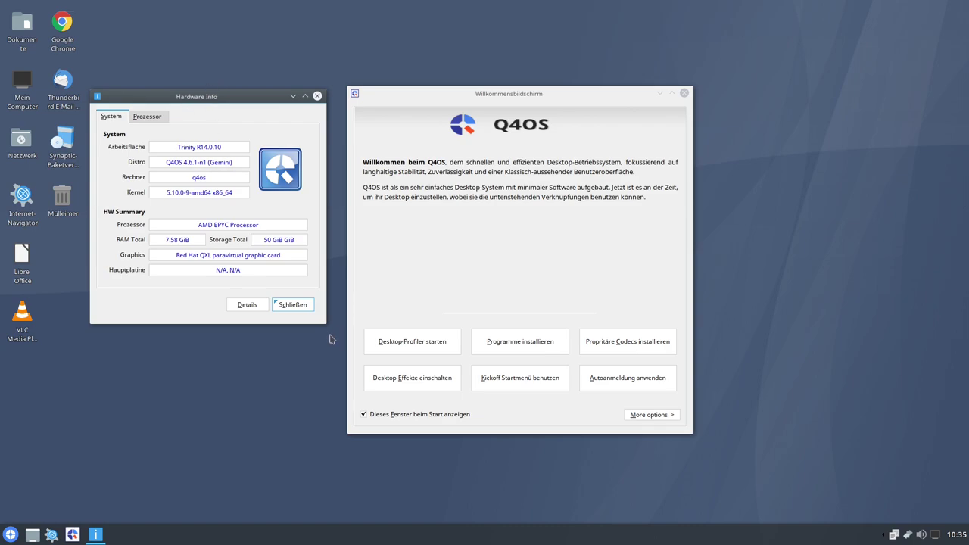
drag(324, 323, 333, 377)
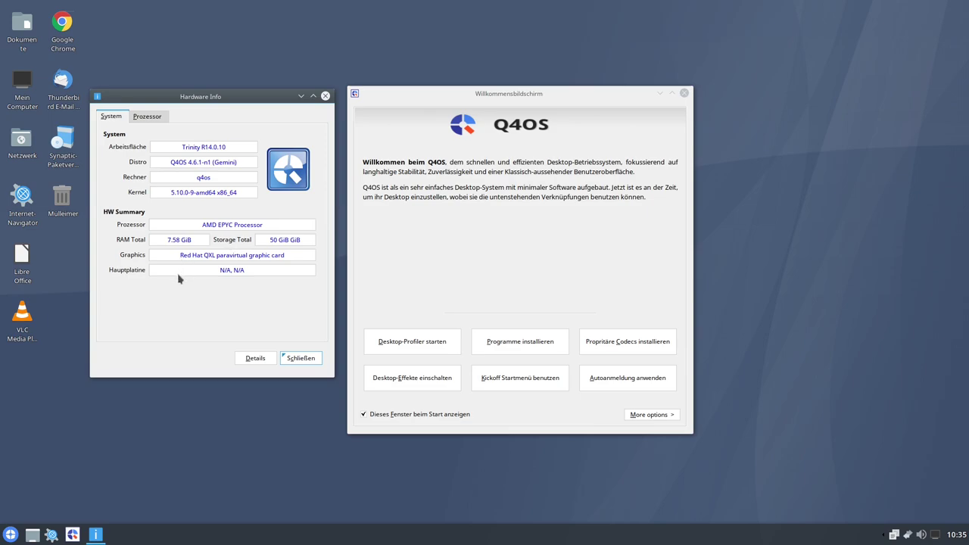
double_click(206, 181)
- Check the AMD EPYC details on the Prozessor tab, return to System, and close it
click(147, 119)
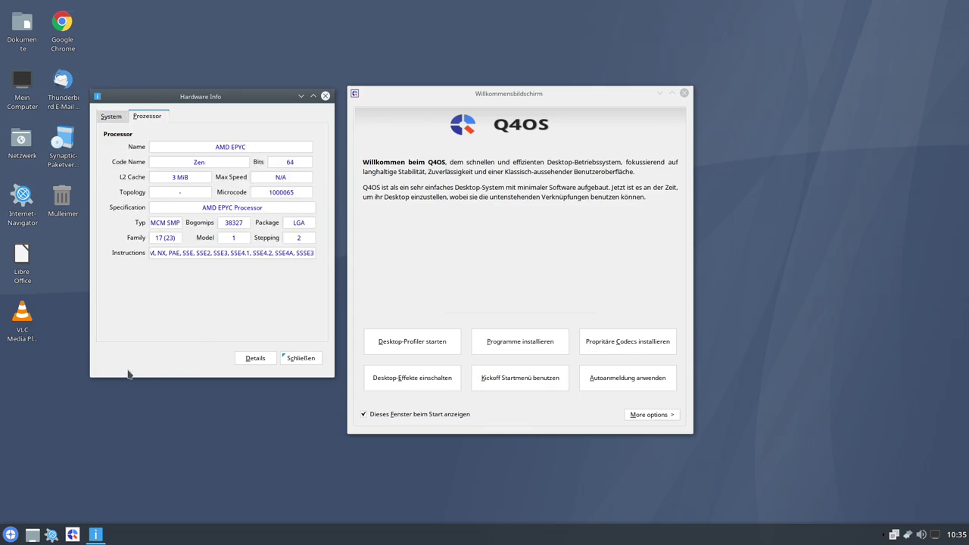
key(ctrl+Tab)
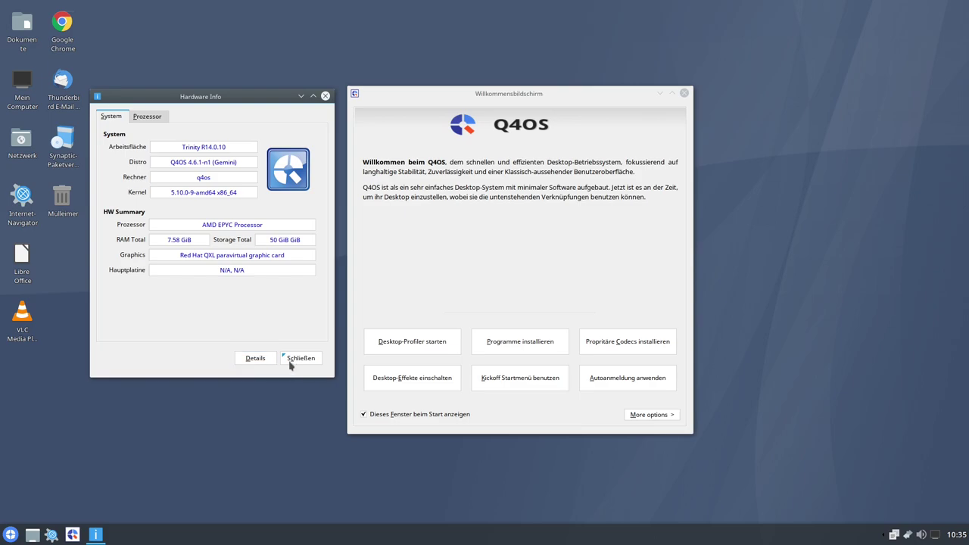
click(307, 360)
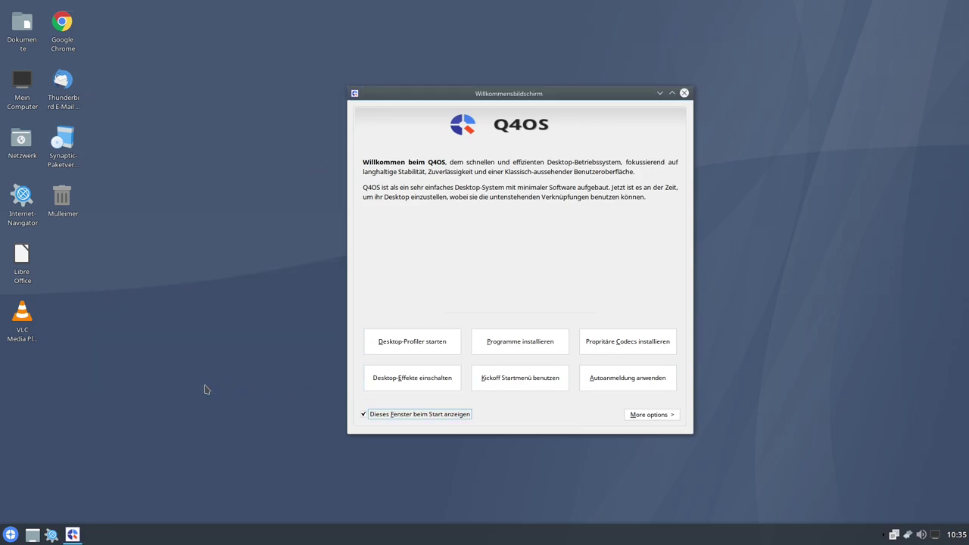
- Open the start menu, switch it to its Applications view, and close it
click(10, 534)
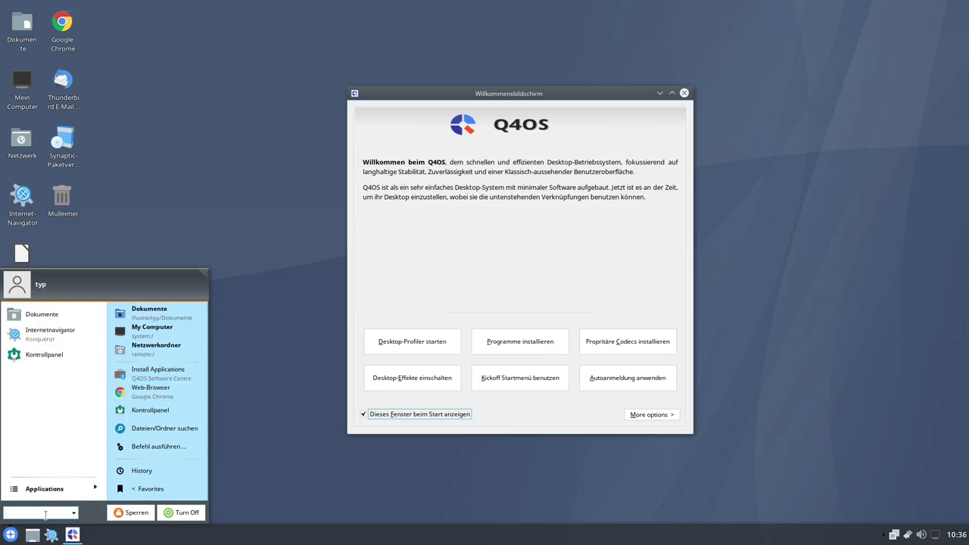
click(46, 489)
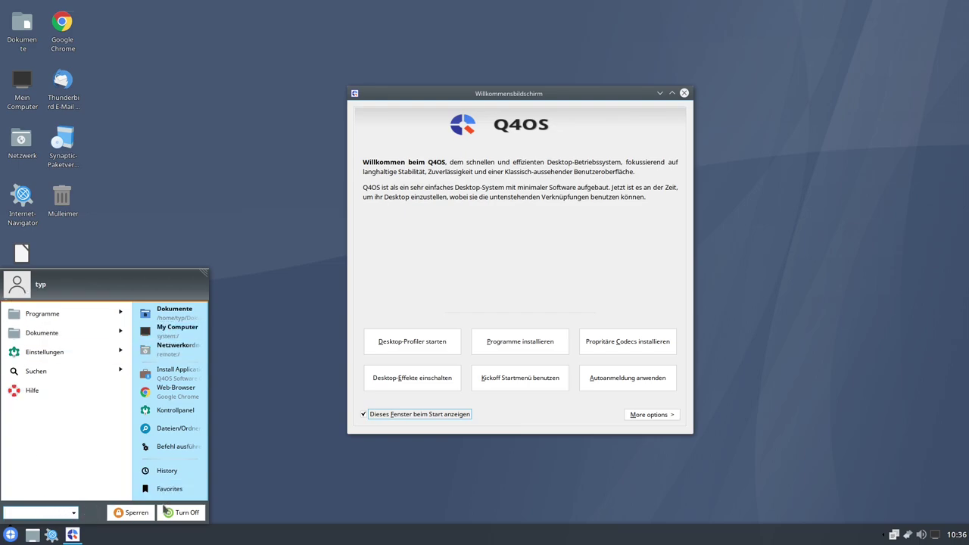
click(11, 534)
- Browse the Programme folder list in the start menu, then return to the top-level categories
click(10, 534)
click(118, 312)
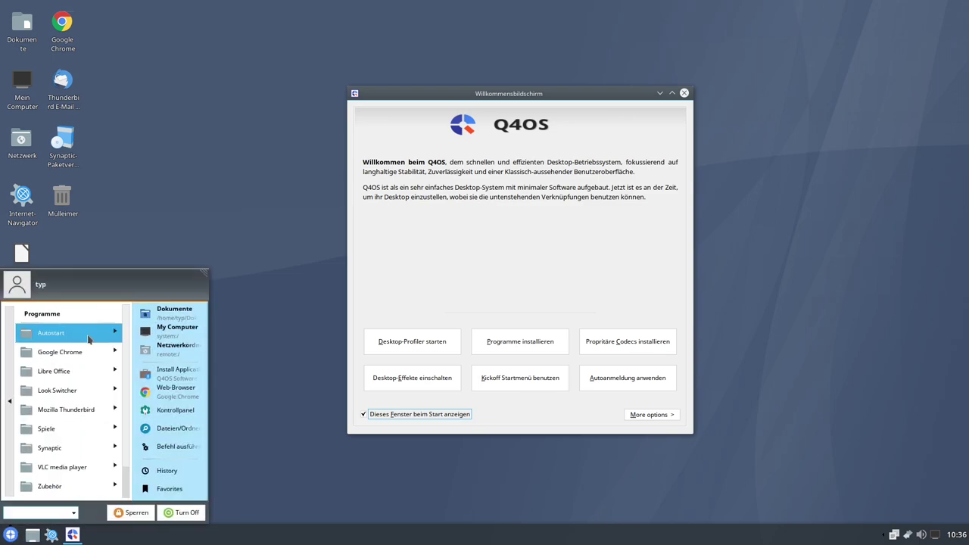
scroll(81, 400, down, 1)
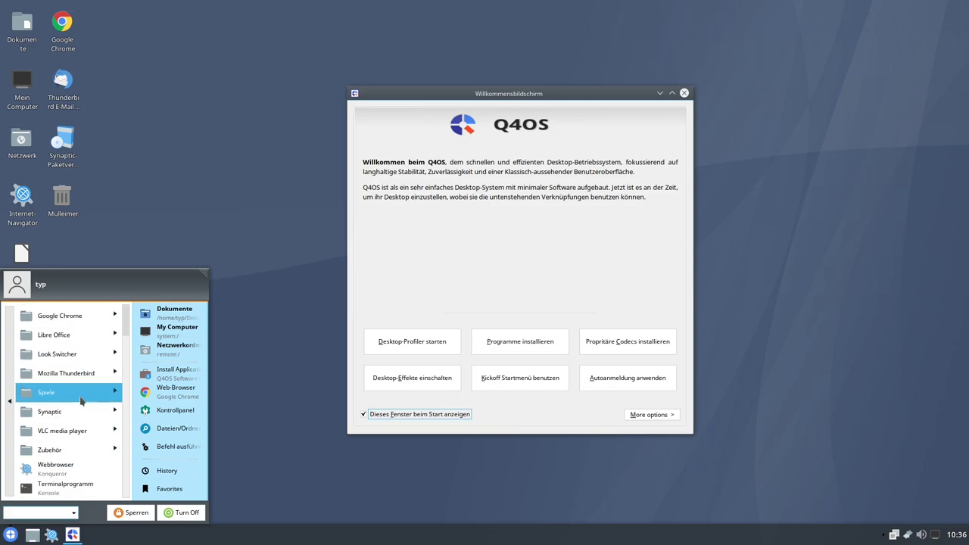
scroll(76, 413, up, 2)
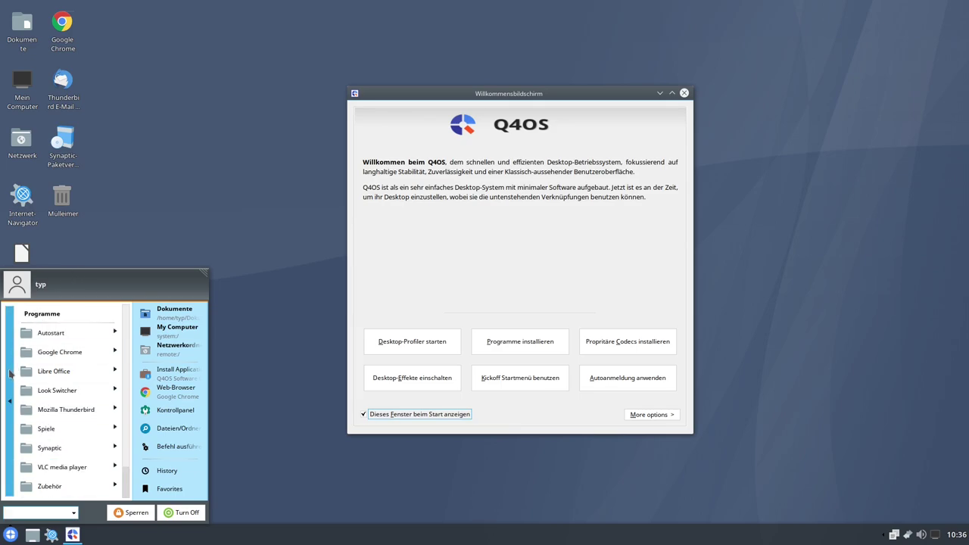
click(10, 373)
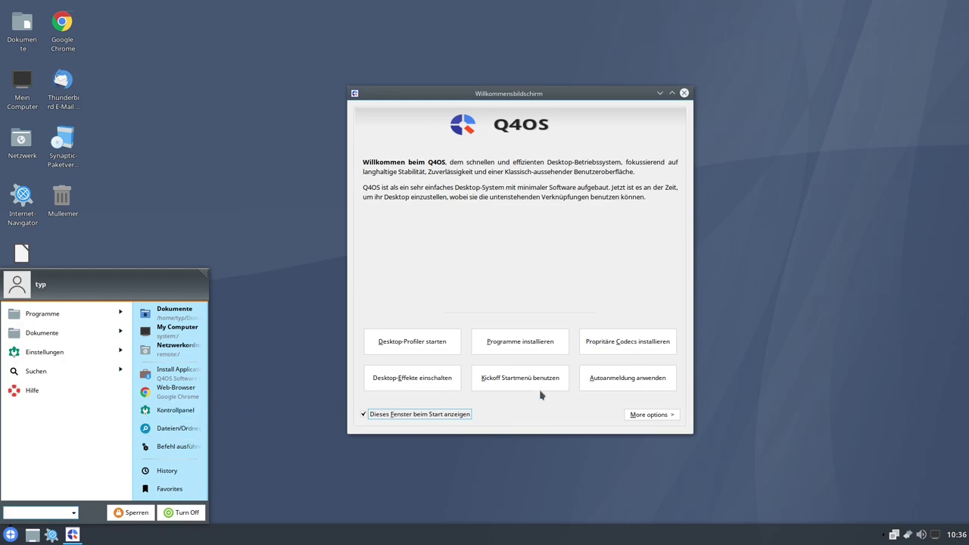
- Switch the start menu style from Bourbon to KickOff and apply it
click(520, 379)
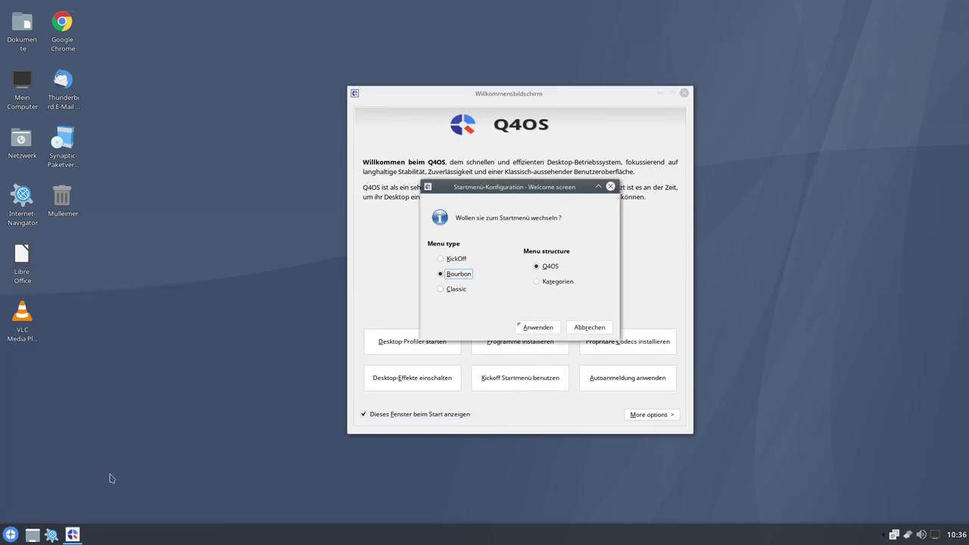
click(10, 535)
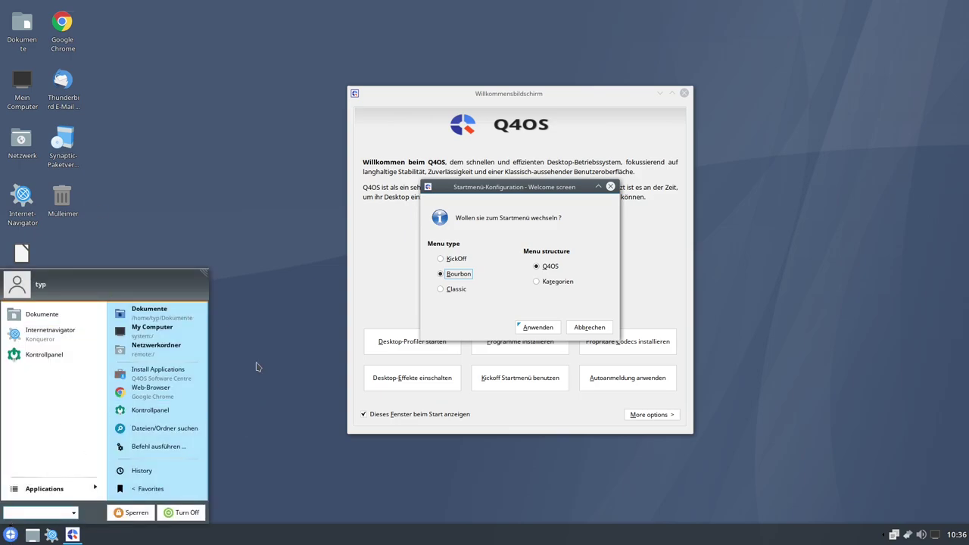
click(441, 259)
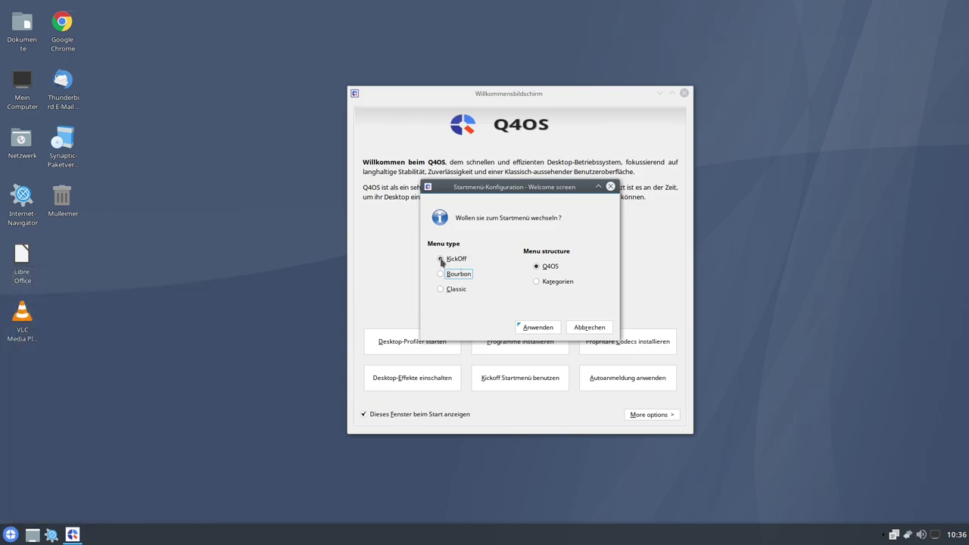
click(522, 327)
click(10, 534)
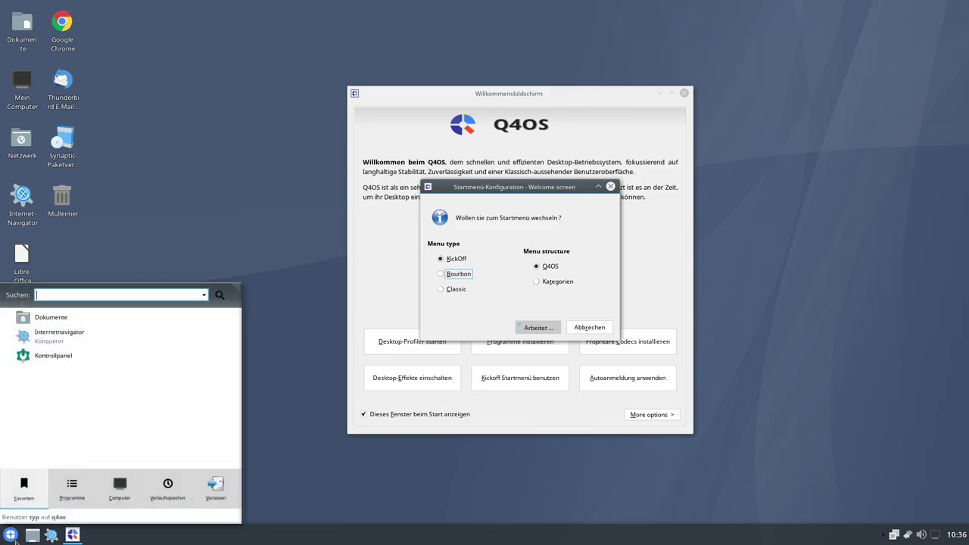
click(76, 500)
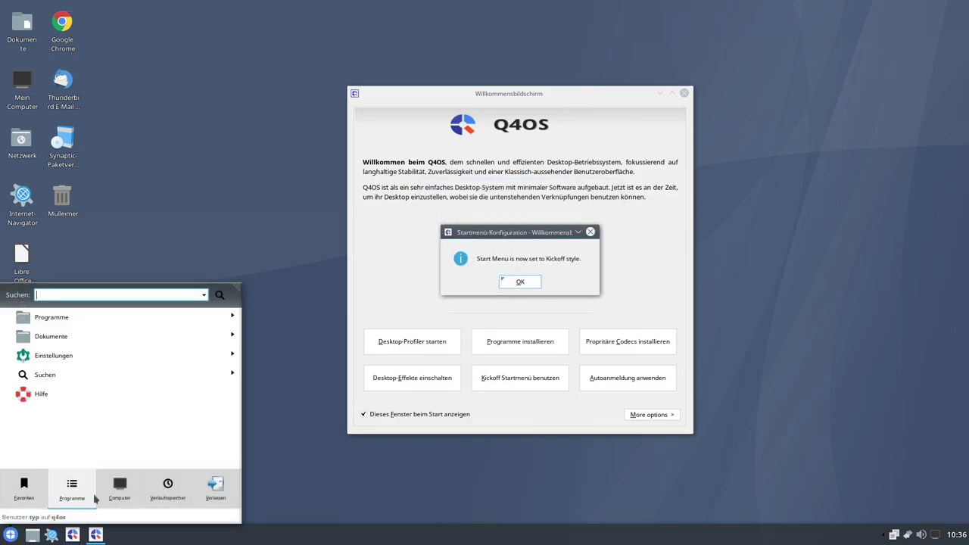
click(517, 283)
- Browse the KickOff menu's Favoriten, Programme, Verlassen and Computer sections
click(11, 536)
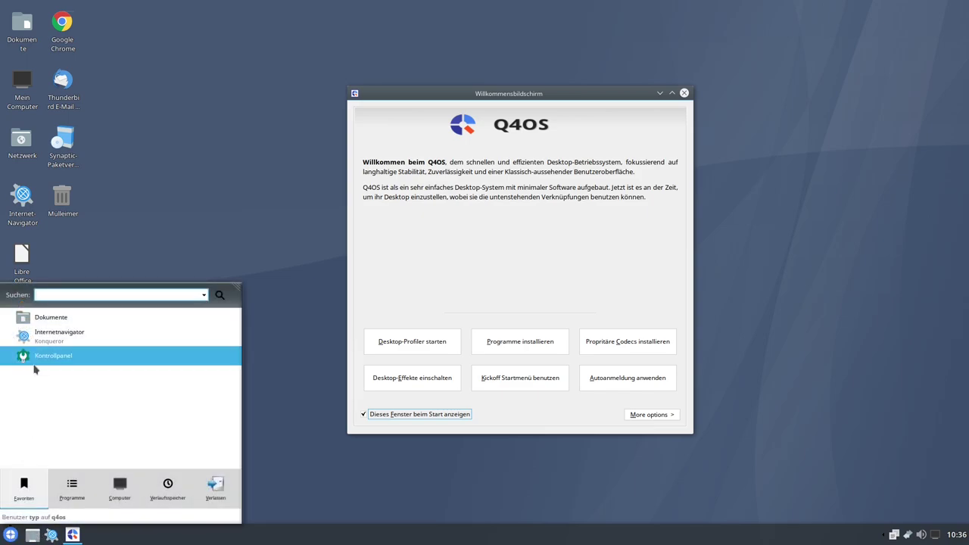
click(79, 494)
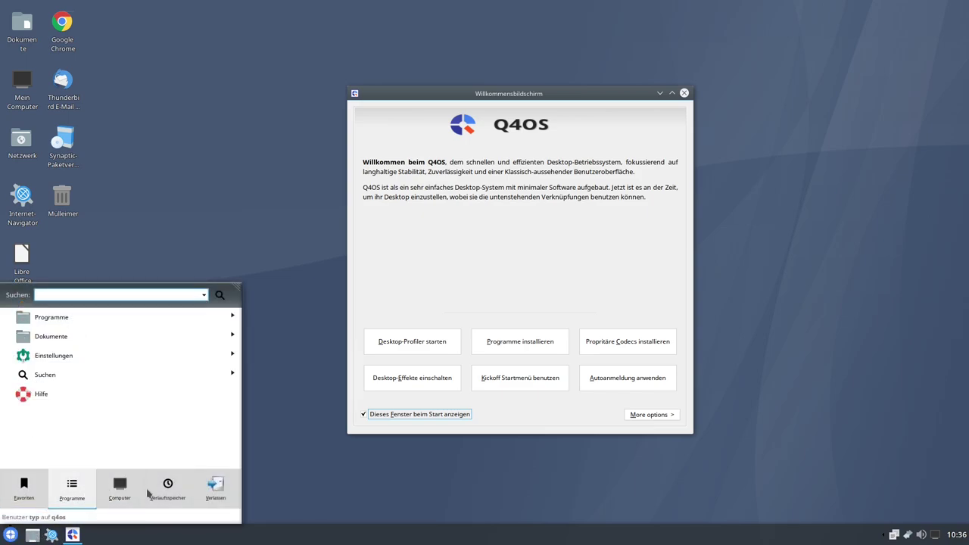
mouse_move(211, 493)
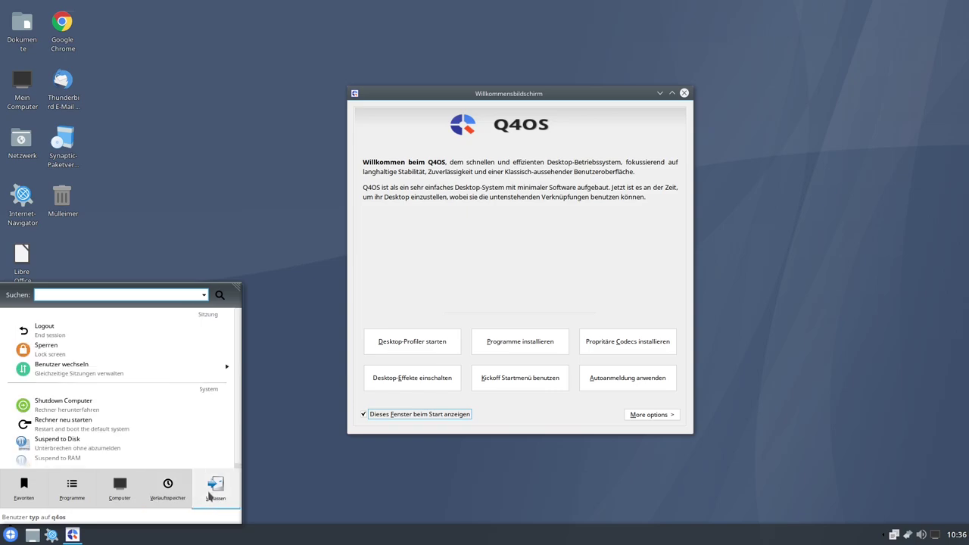
mouse_move(23, 494)
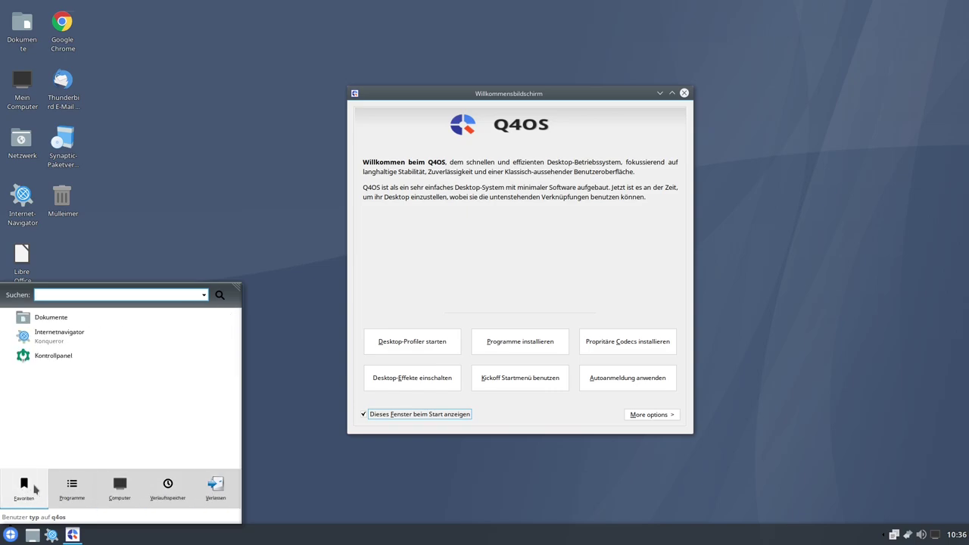
mouse_move(134, 490)
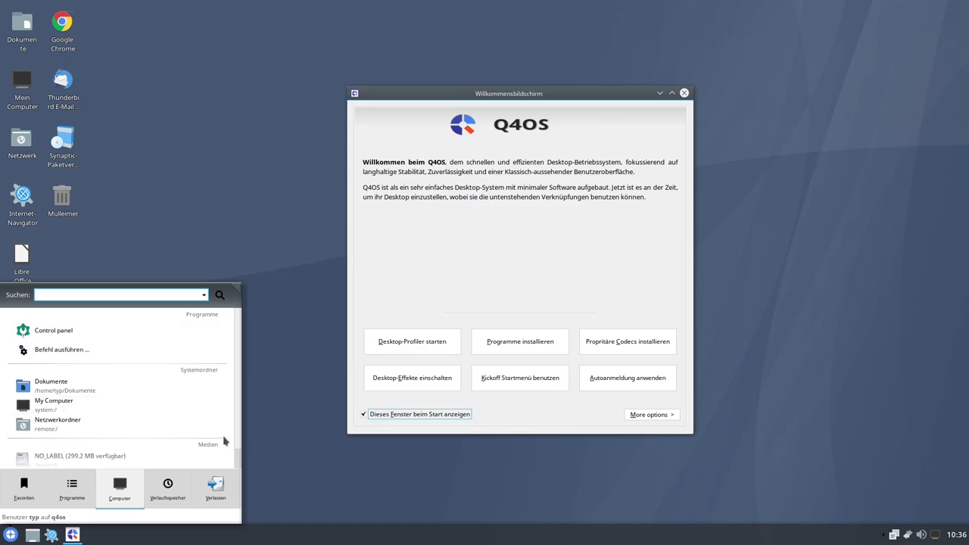
- Choose the Classic start menu style in Startmenü-Konfiguration and apply it
click(524, 384)
click(442, 289)
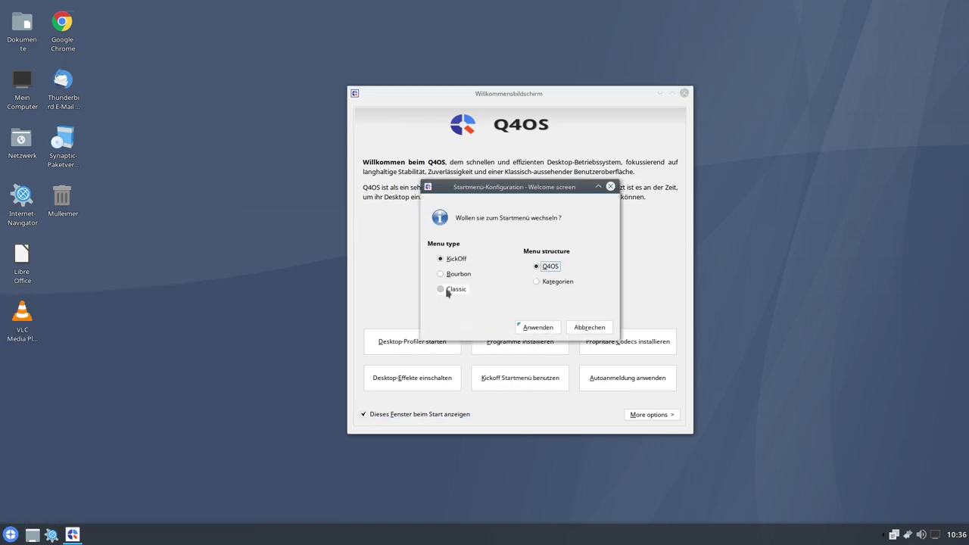
click(538, 328)
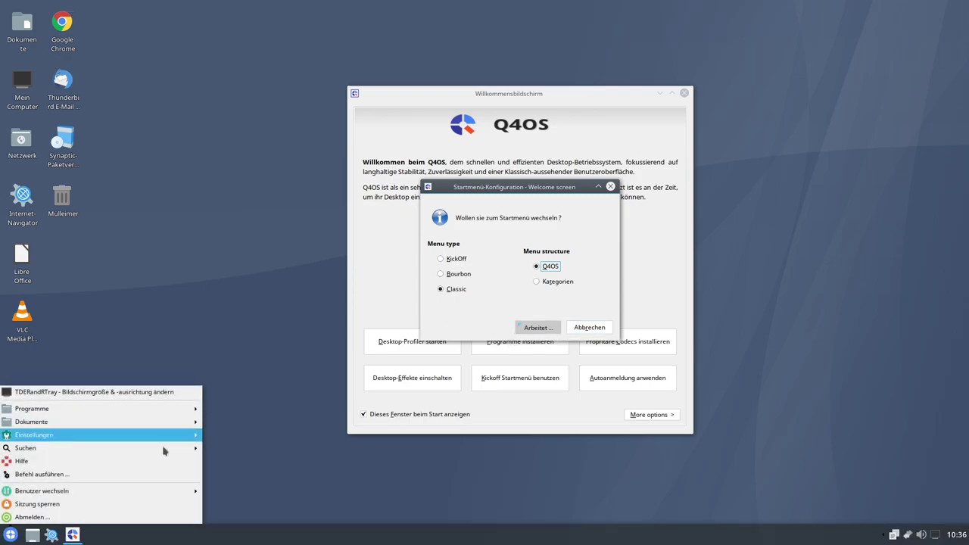
- Browse the Classic menu's Programme submenus, then dismiss the style confirmation
mouse_move(61, 409)
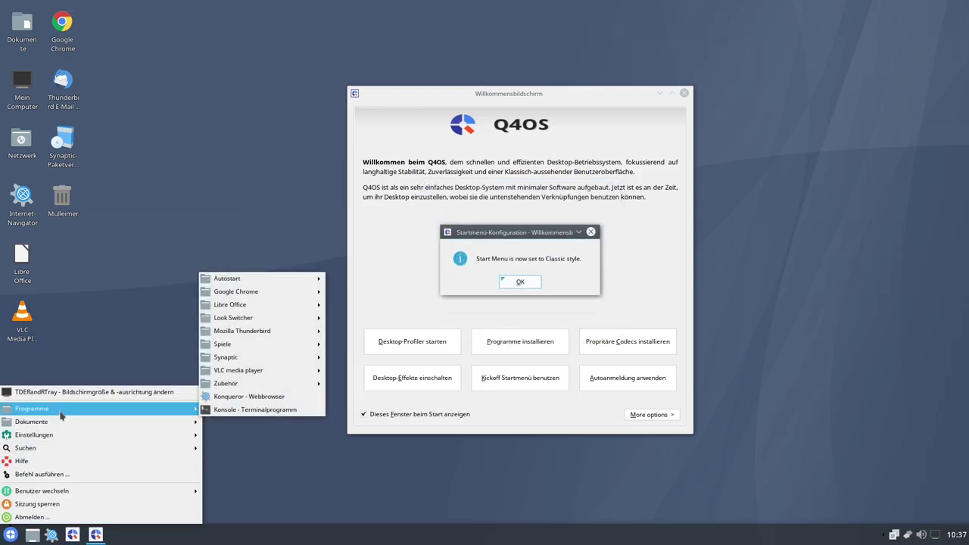
mouse_move(258, 331)
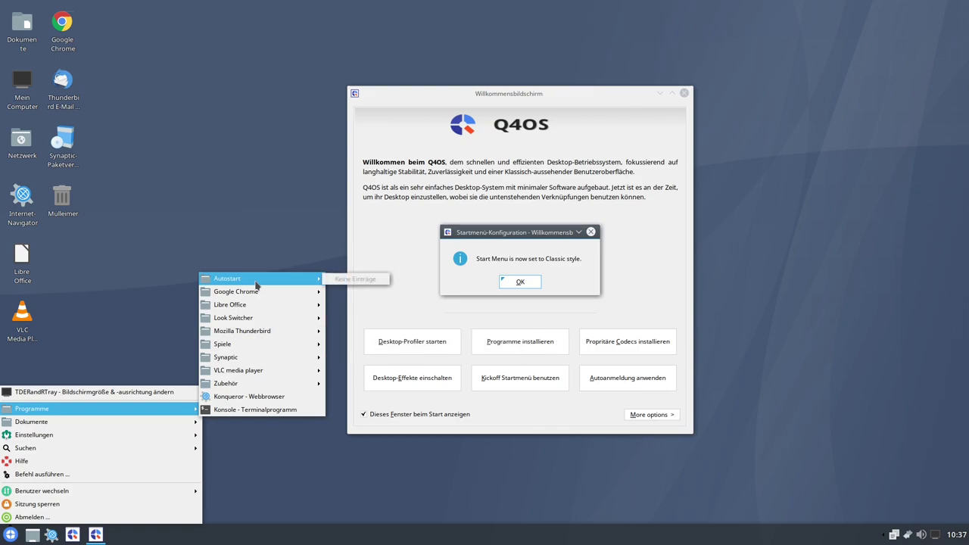
mouse_move(91, 420)
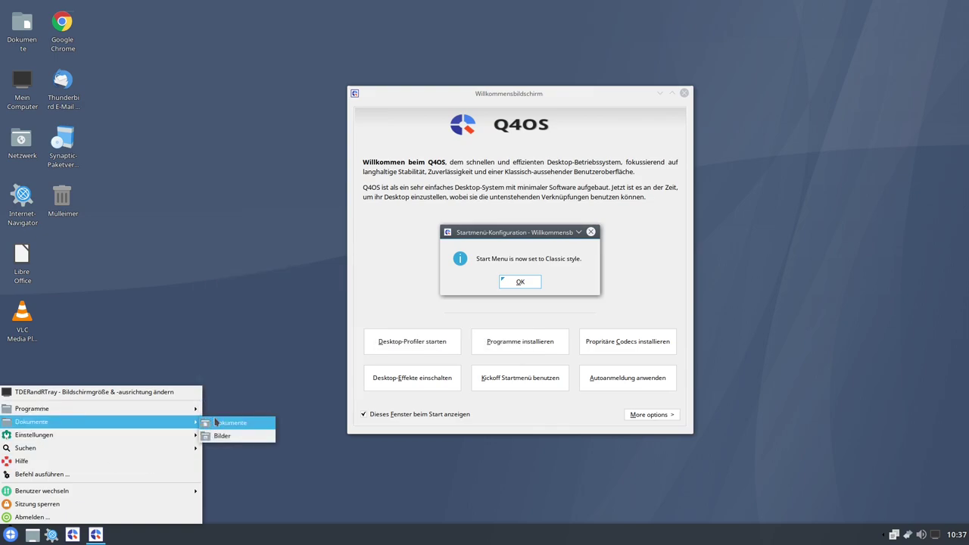
mouse_move(162, 409)
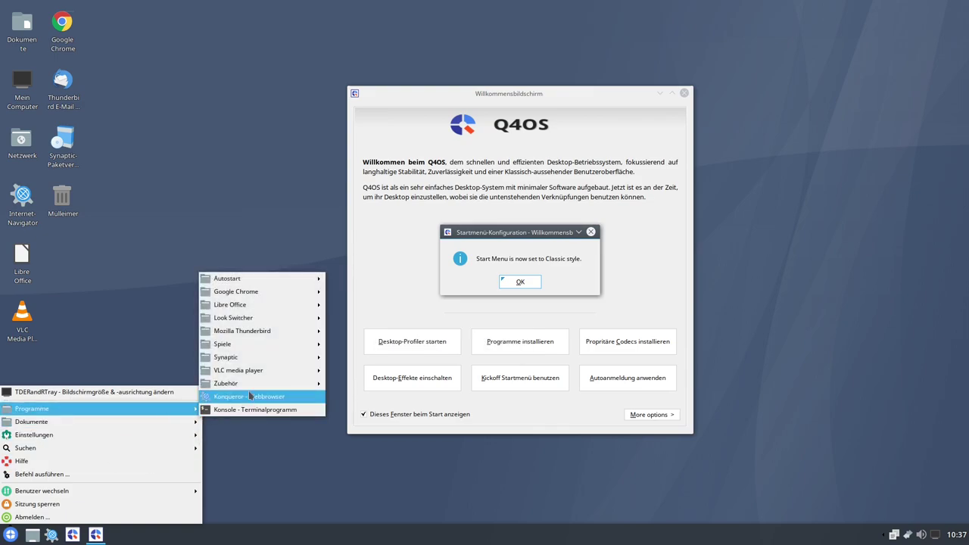
mouse_move(249, 372)
mouse_move(264, 309)
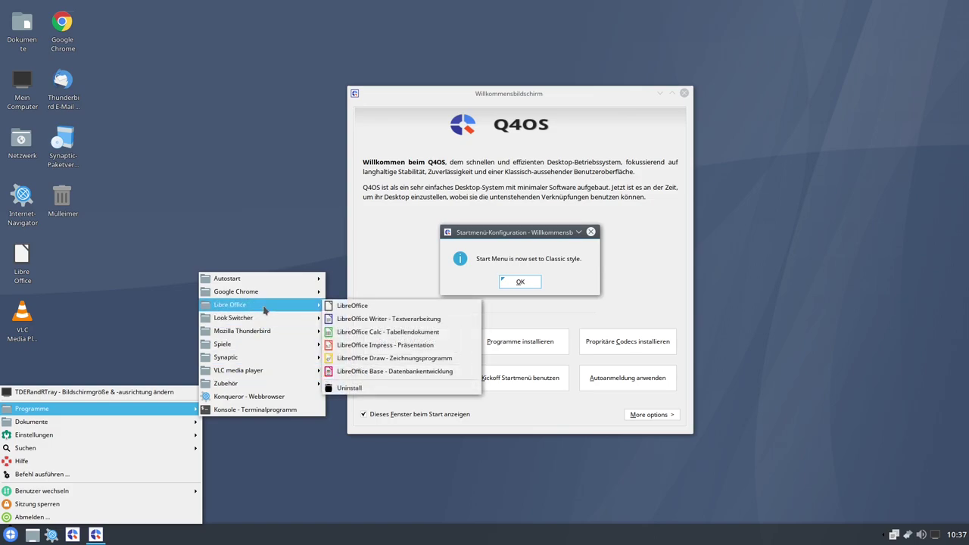
mouse_move(288, 298)
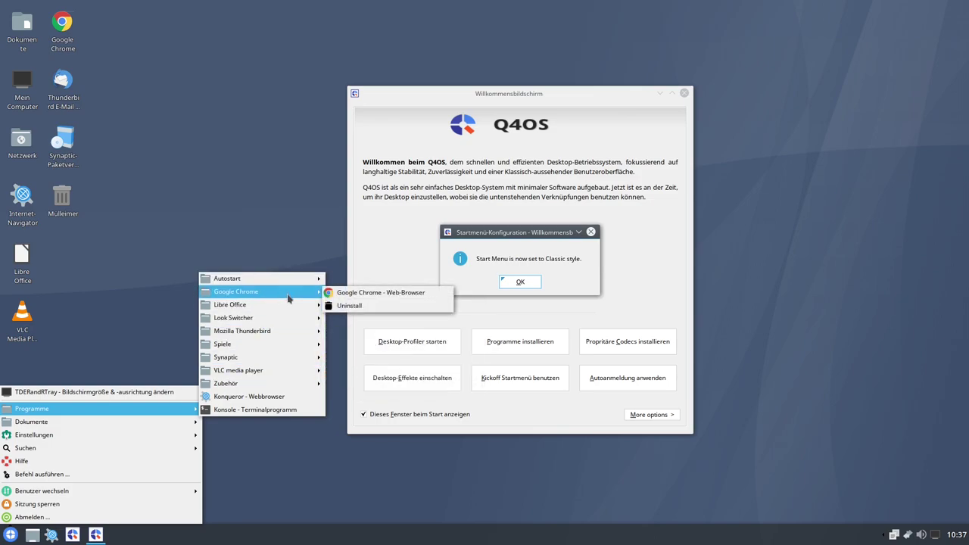
mouse_move(143, 424)
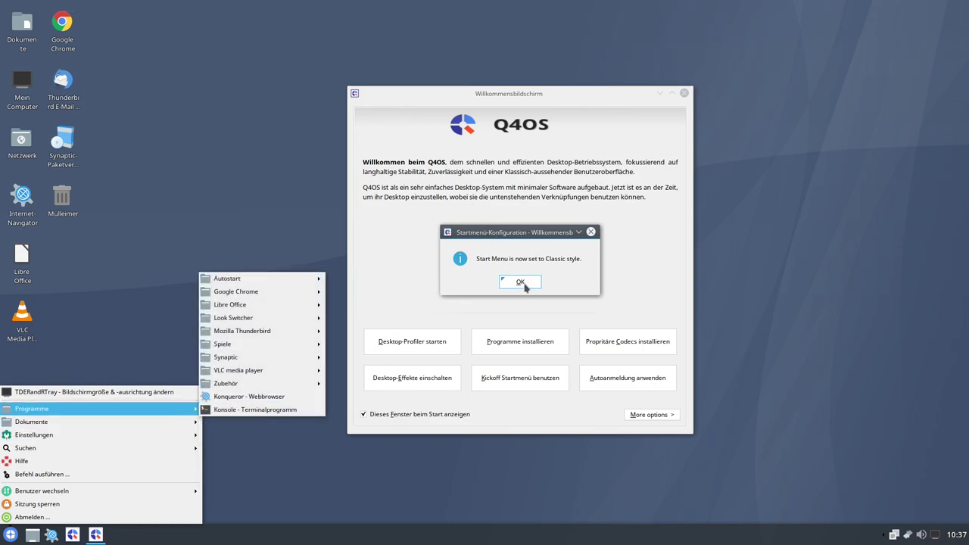
click(524, 287)
click(523, 284)
- Choose the Bourbon start menu style and apply it
click(511, 387)
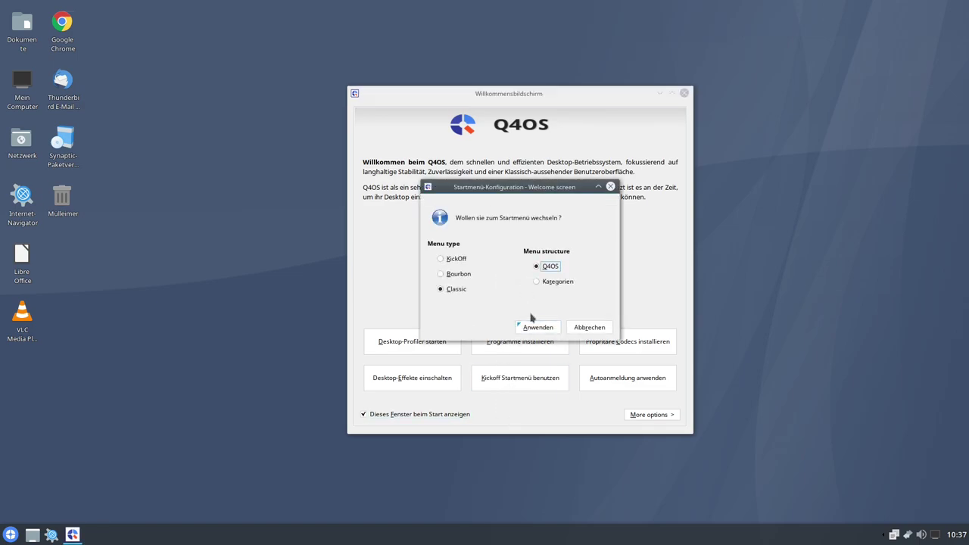
click(439, 274)
click(543, 327)
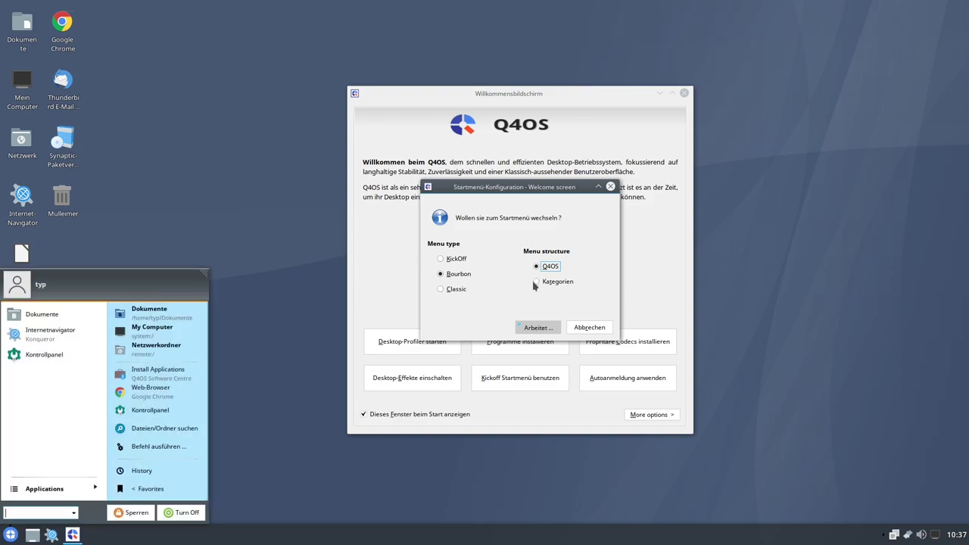
click(531, 282)
- Browse Applications > Programme, looking into the Google Chrome and Libre Office folders
click(10, 534)
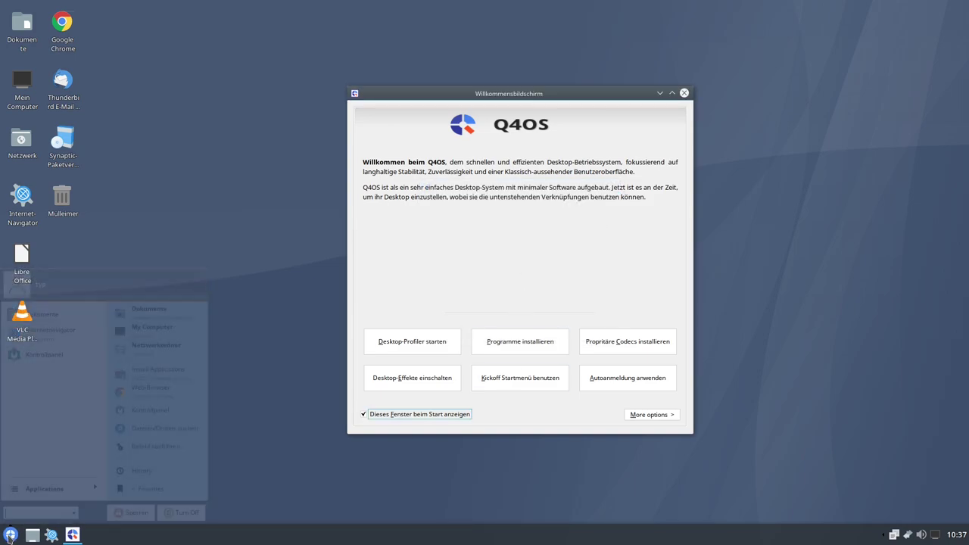
click(43, 488)
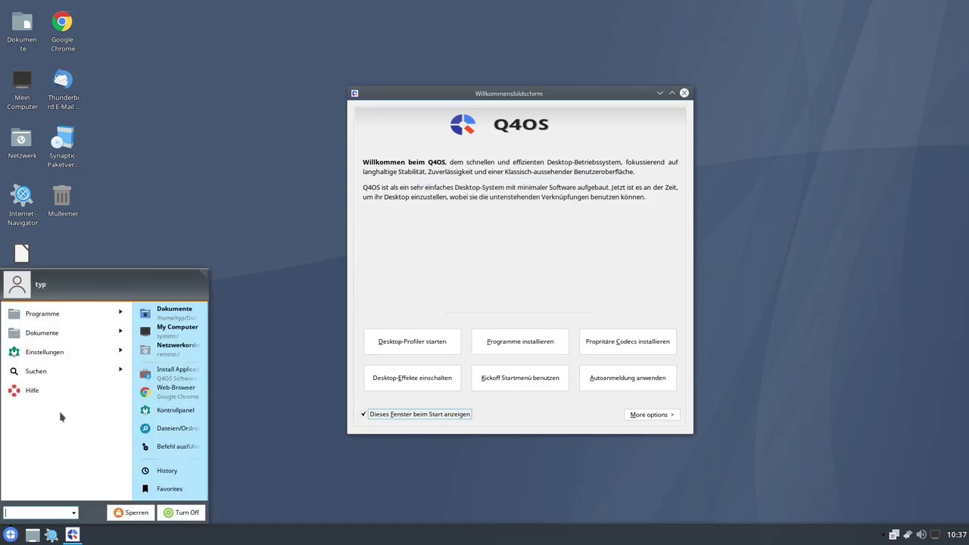
click(60, 314)
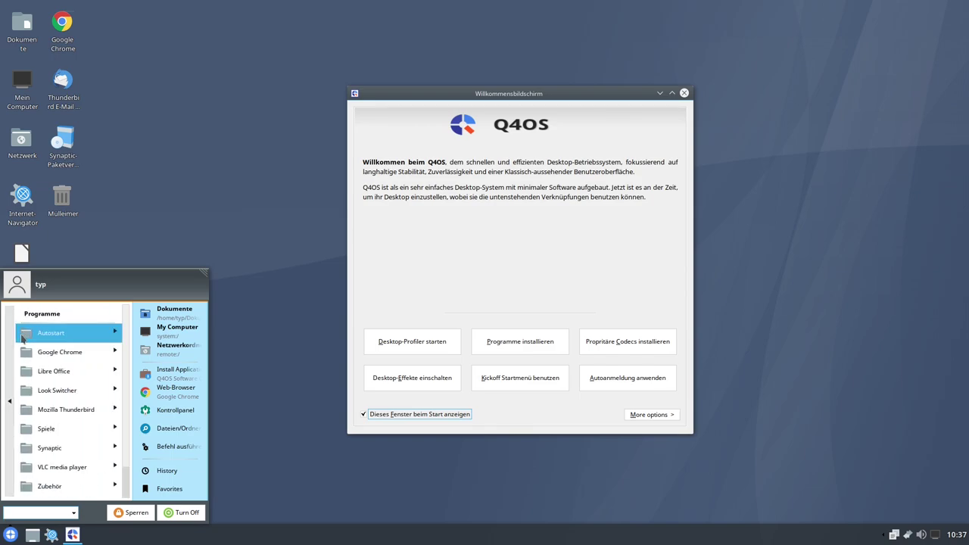
click(78, 355)
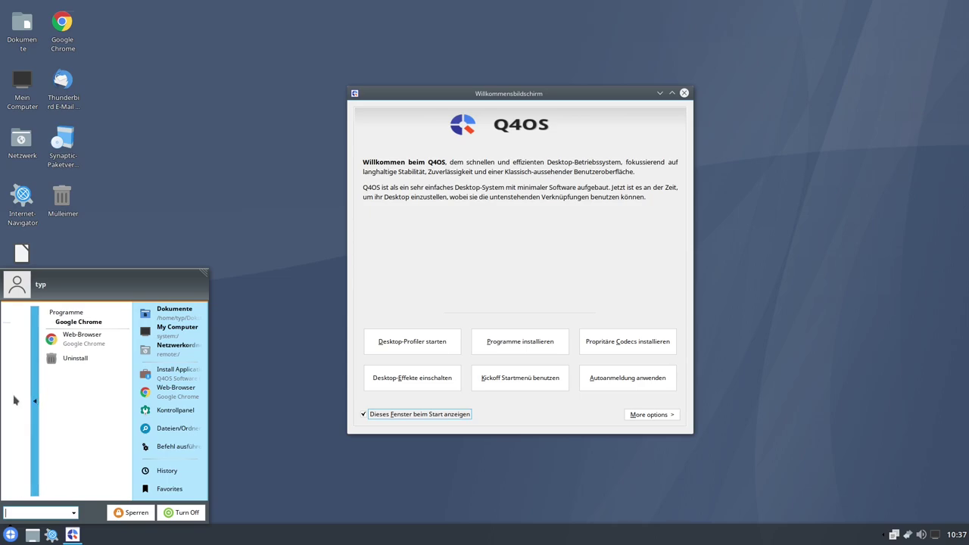
click(14, 400)
click(68, 371)
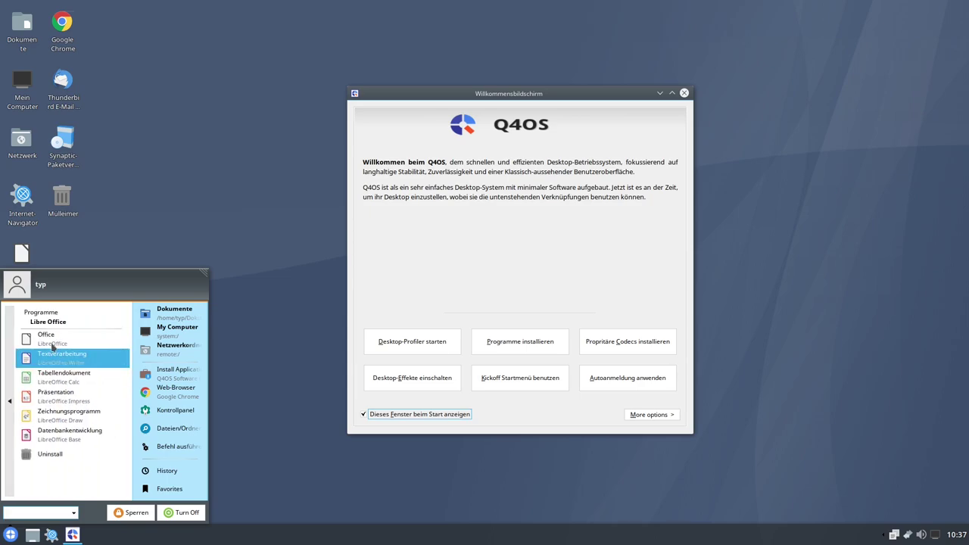
click(9, 400)
- Switch the start menu structure to Kategorien and apply it
click(524, 378)
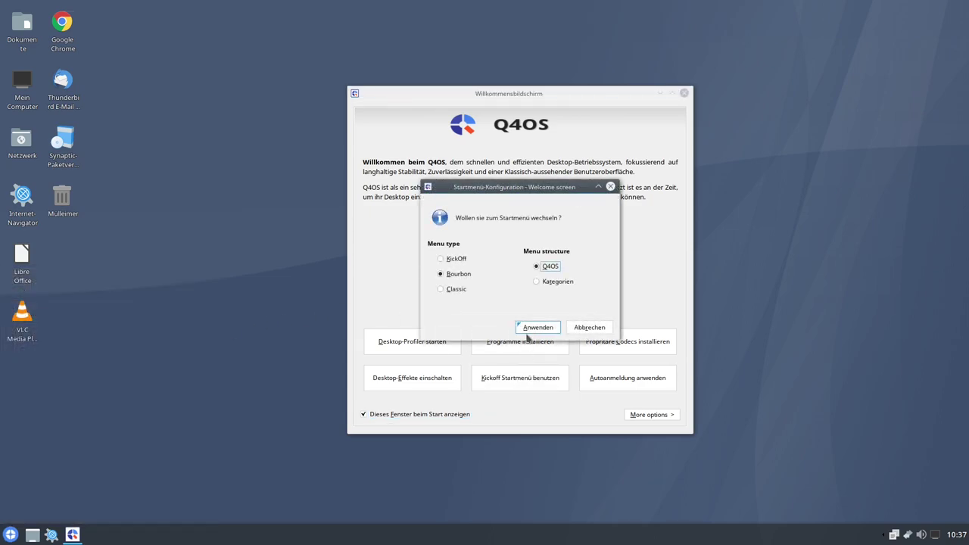
click(537, 281)
click(536, 327)
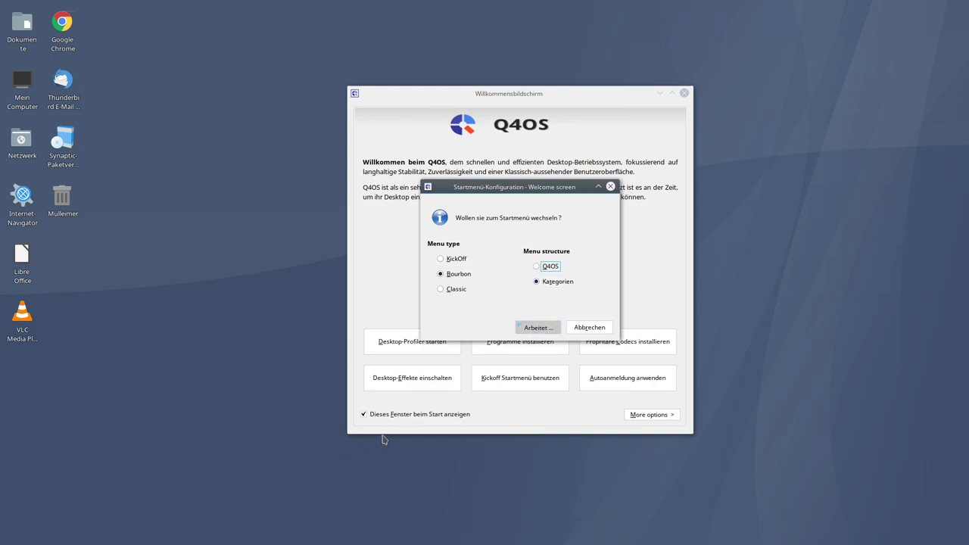
click(528, 284)
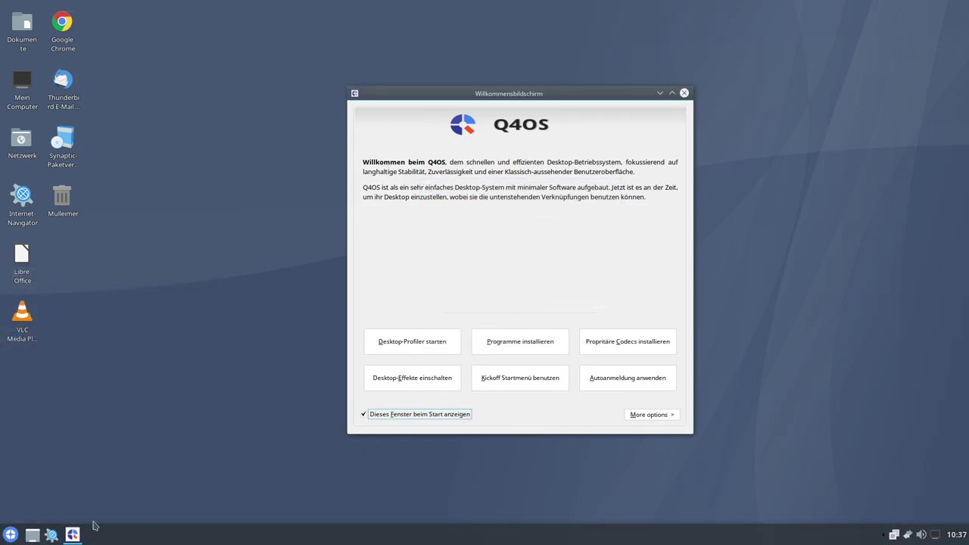
- Browse the Grafik and Internet categories, including Internet's KDE folder
click(11, 534)
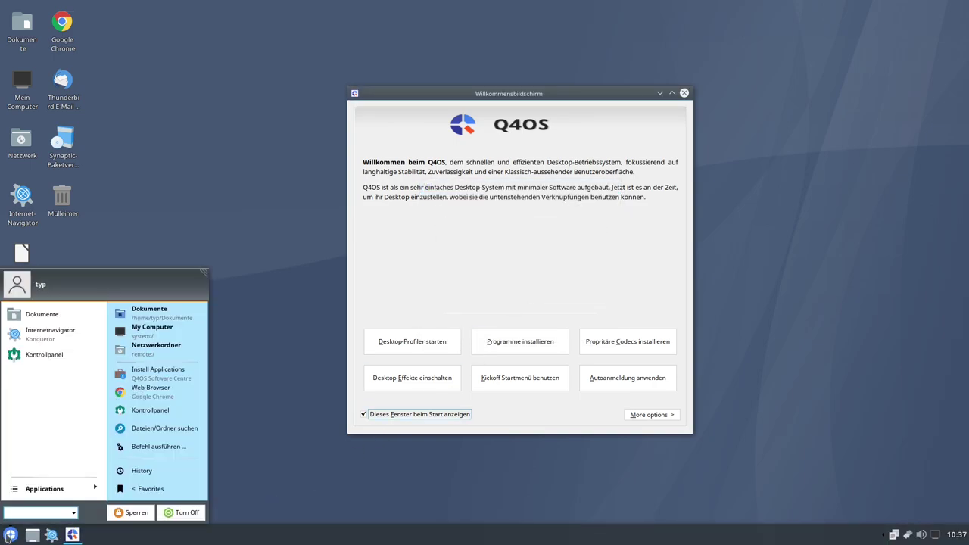
click(27, 494)
scroll(45, 337, down, 1)
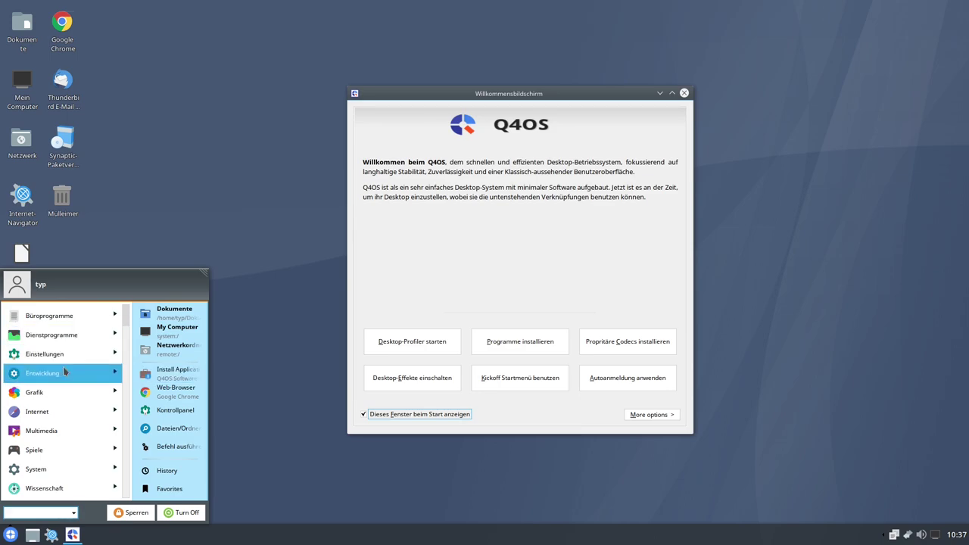
click(34, 394)
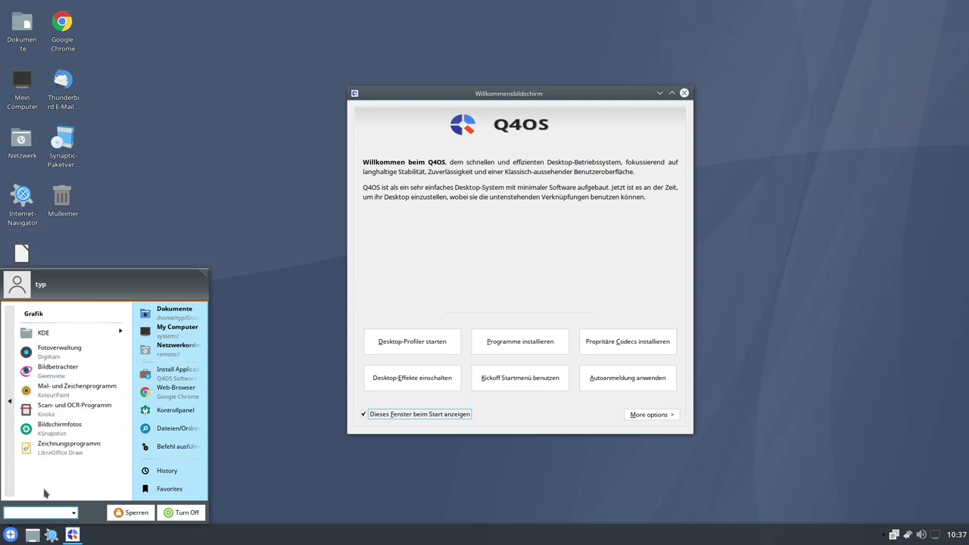
click(10, 428)
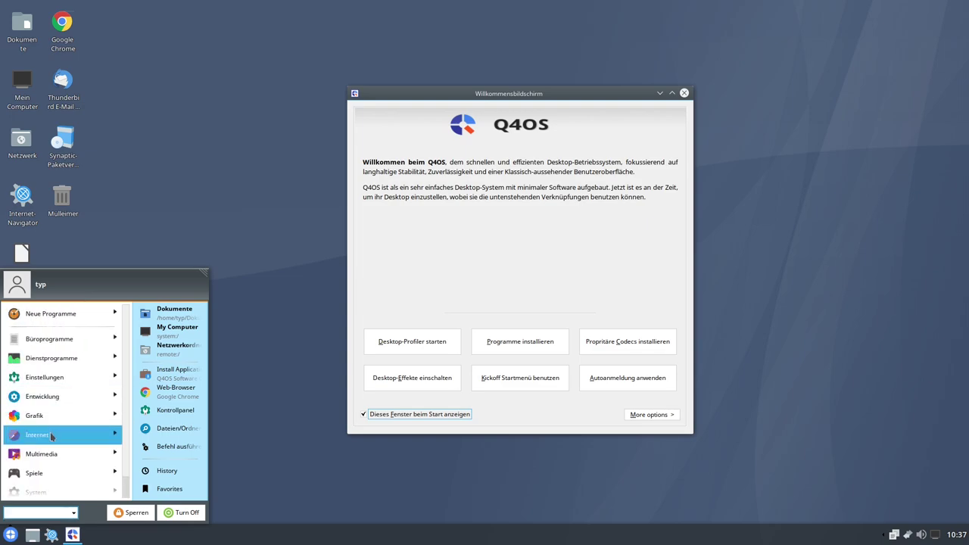
click(50, 433)
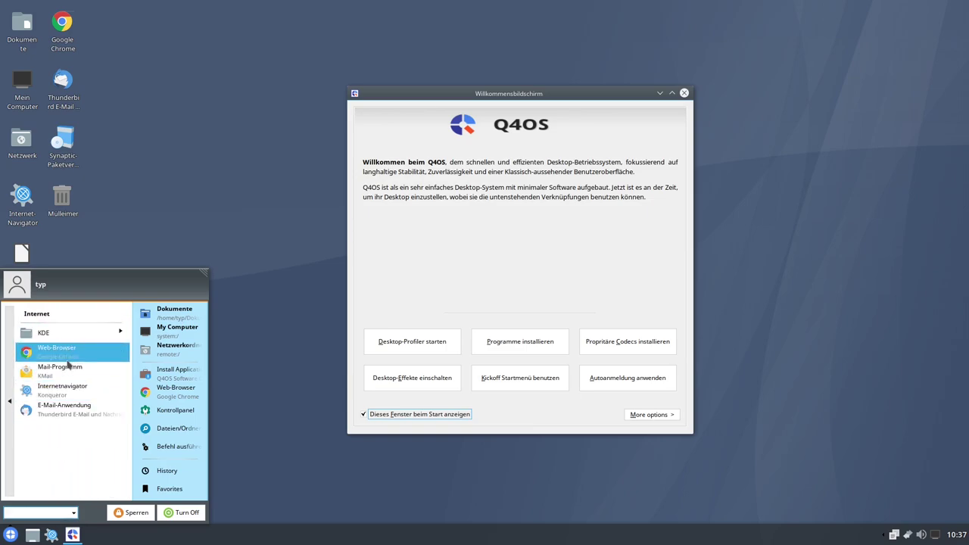
click(124, 338)
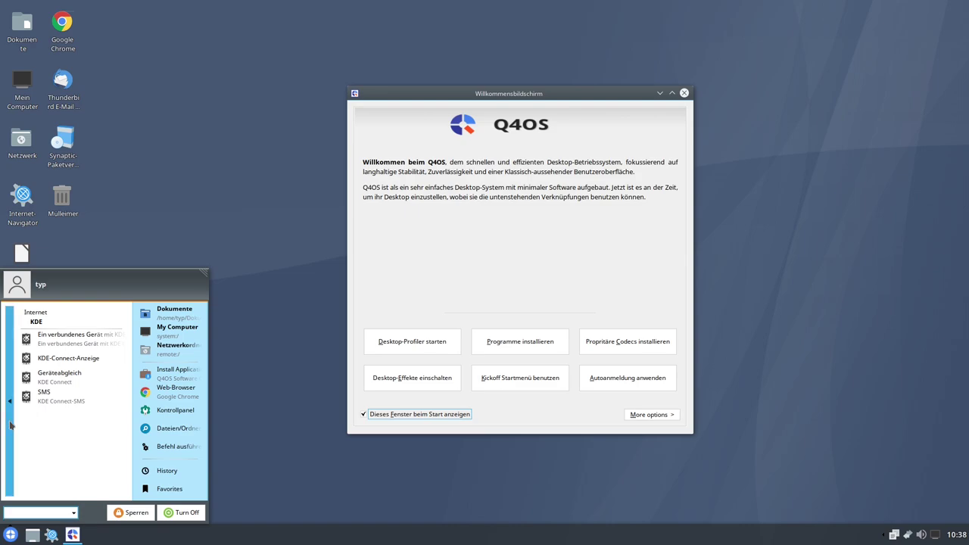
click(10, 425)
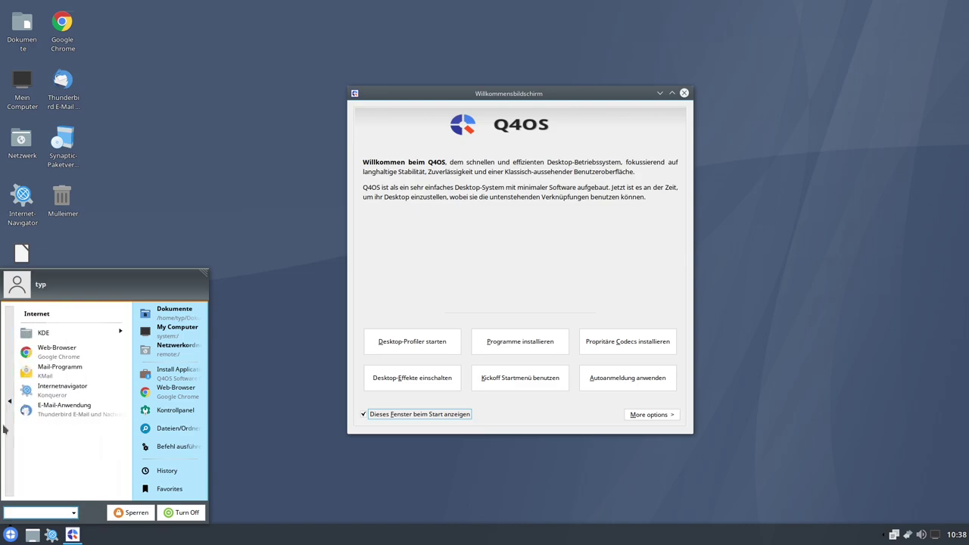
click(5, 429)
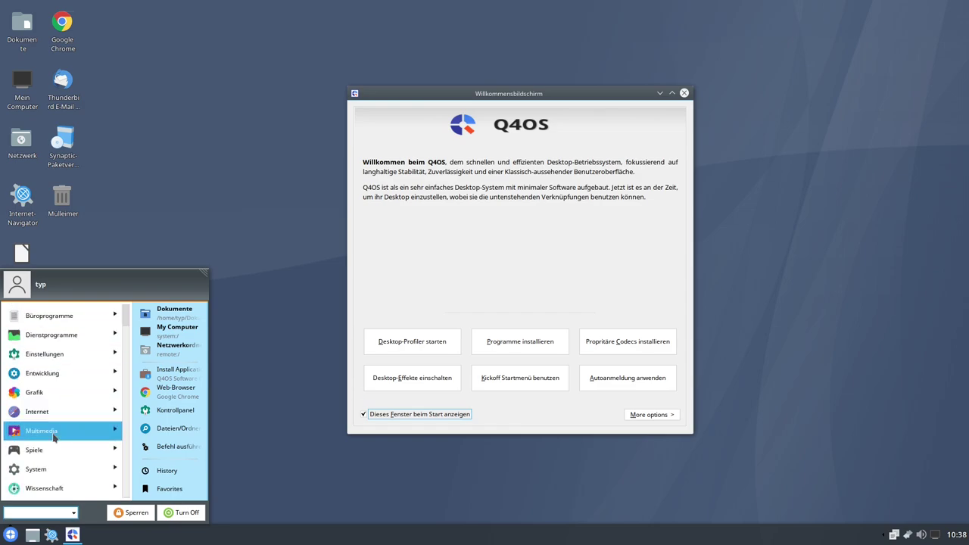
- Open Multimedia and its KDE subfolder, return to the top level, and close the menu
click(51, 432)
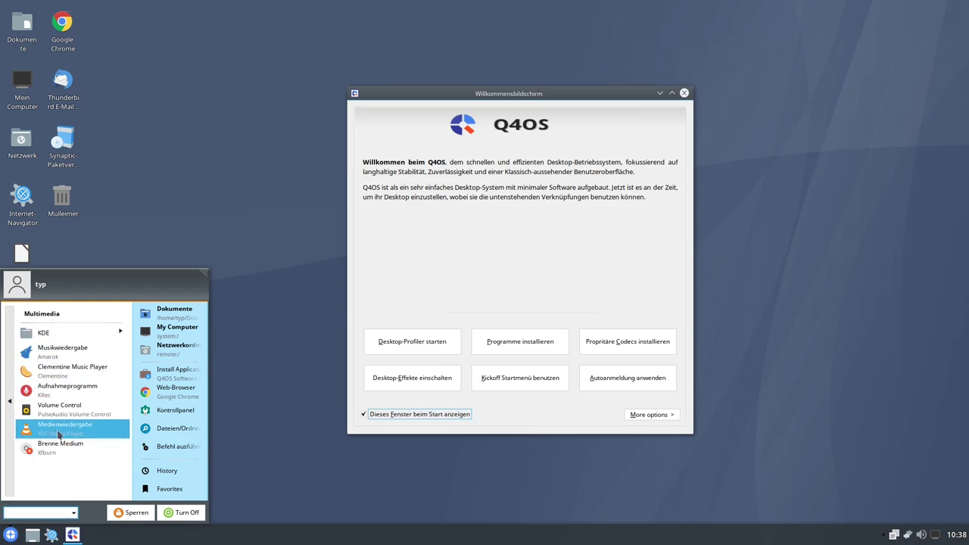
click(83, 332)
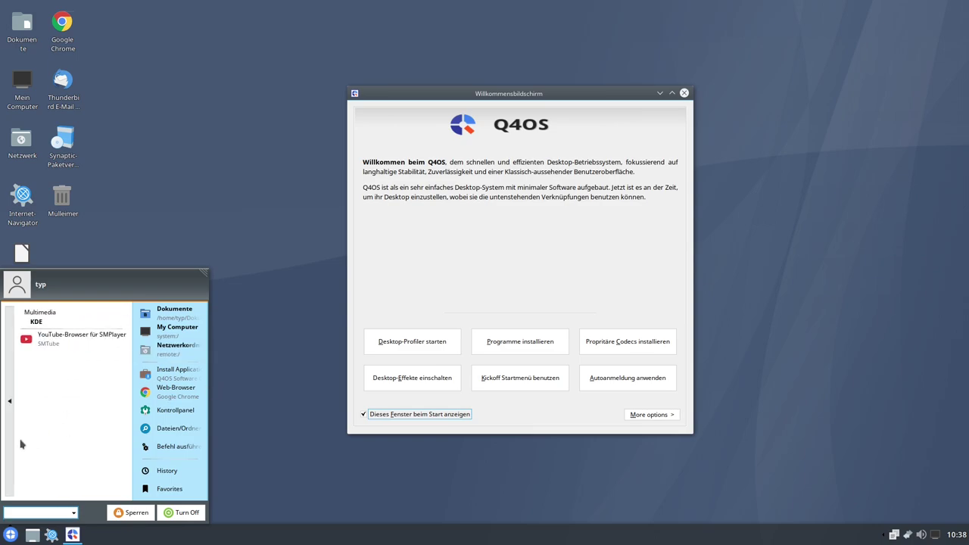
click(9, 382)
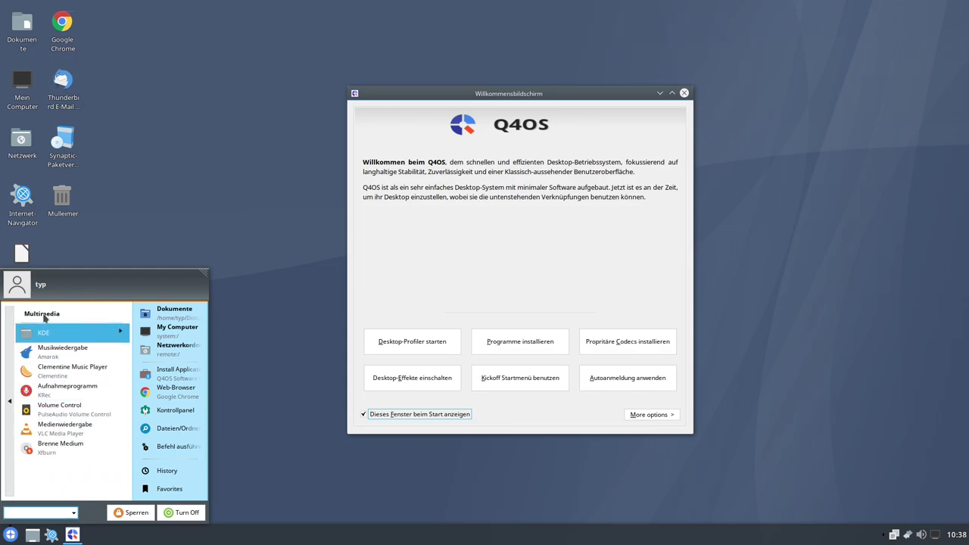
click(10, 348)
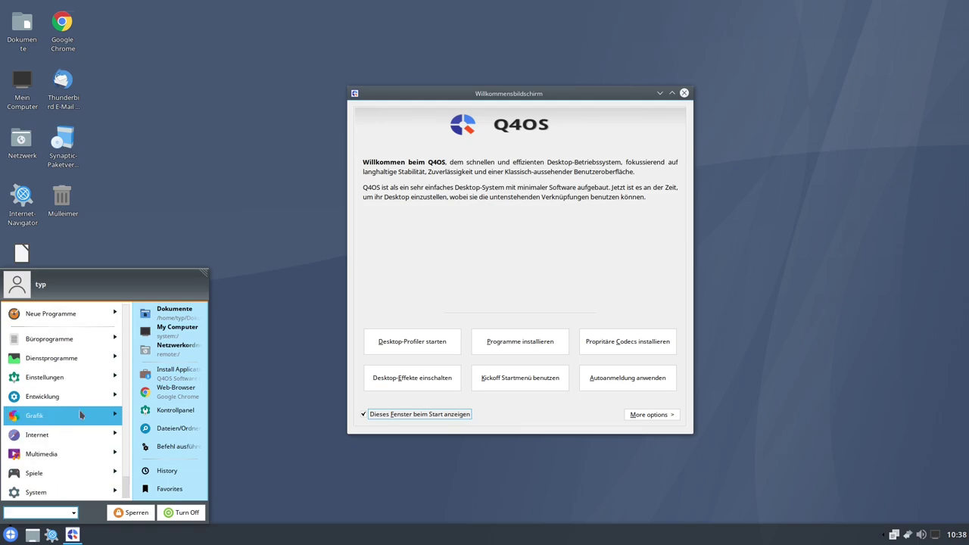
click(500, 421)
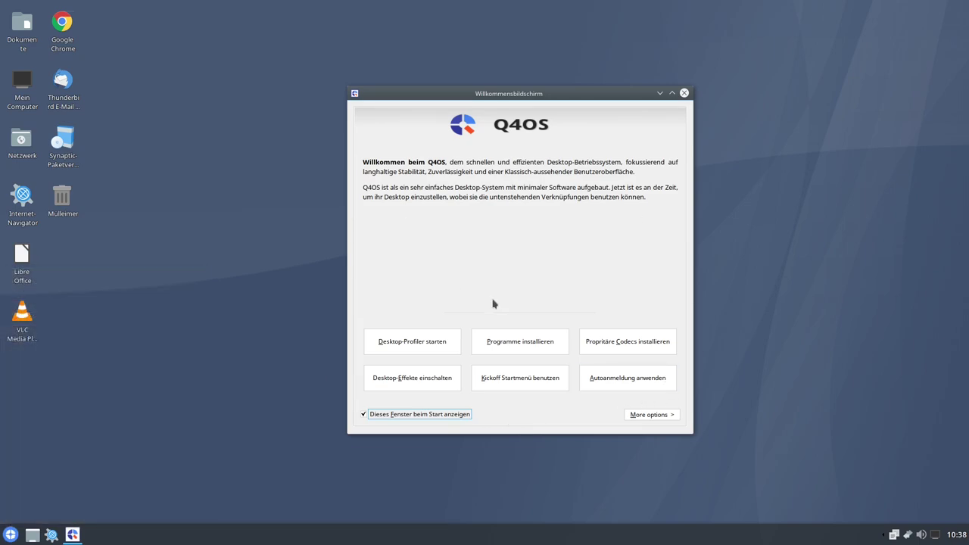
- Close the Q4OS welcome screen and launch LibreOffice from the Büroprogramme category
click(684, 94)
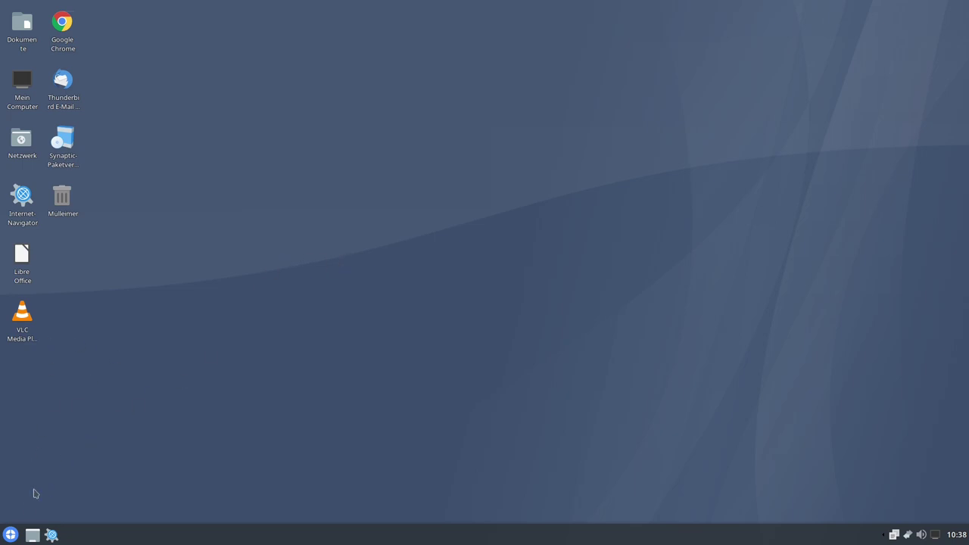
click(10, 534)
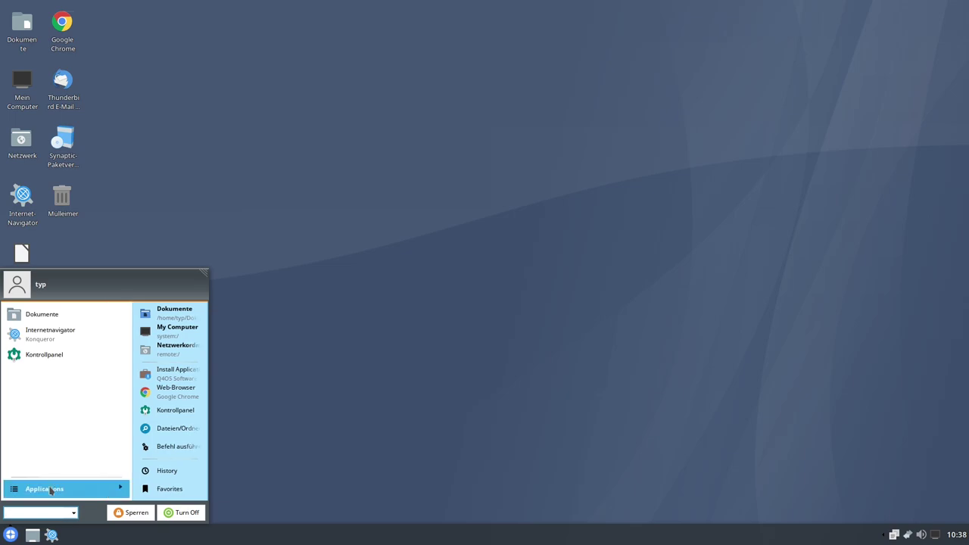
click(50, 489)
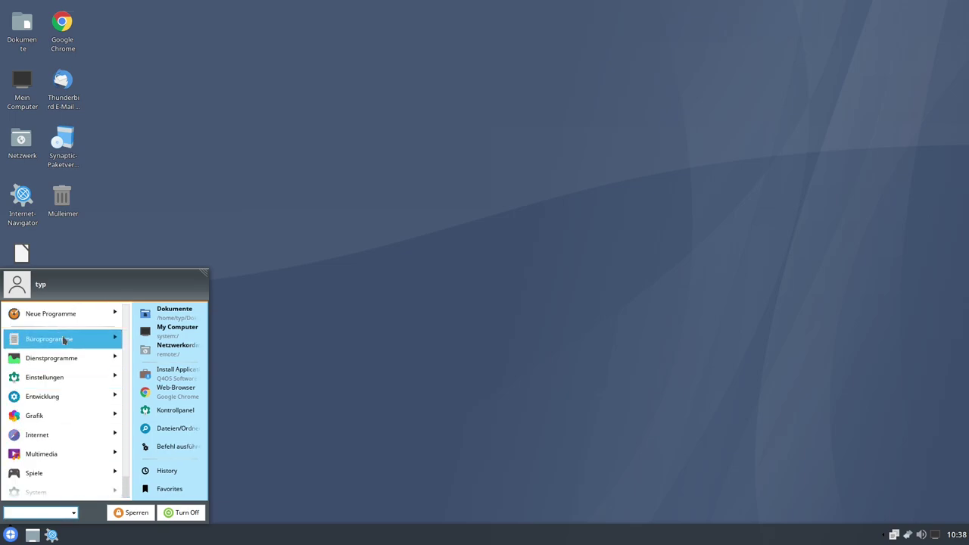
click(79, 346)
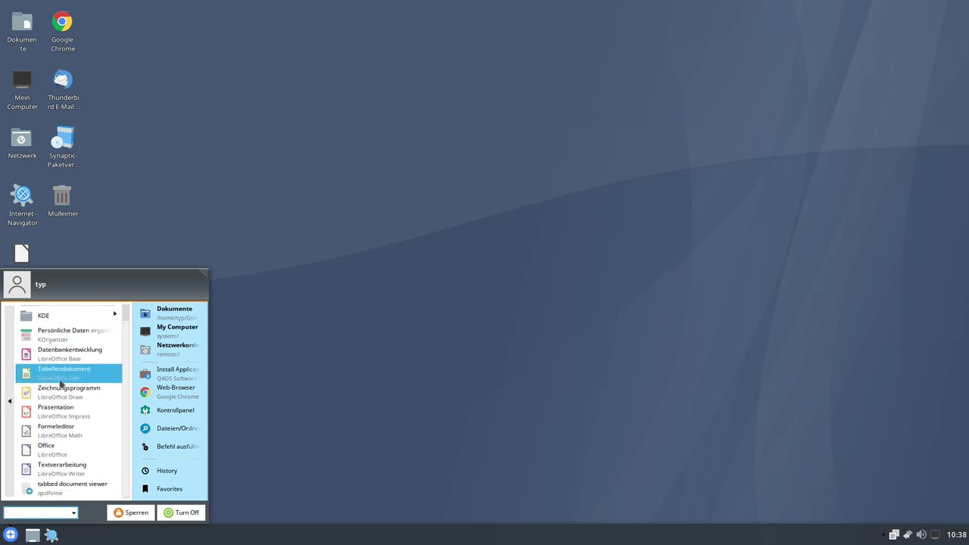
click(51, 454)
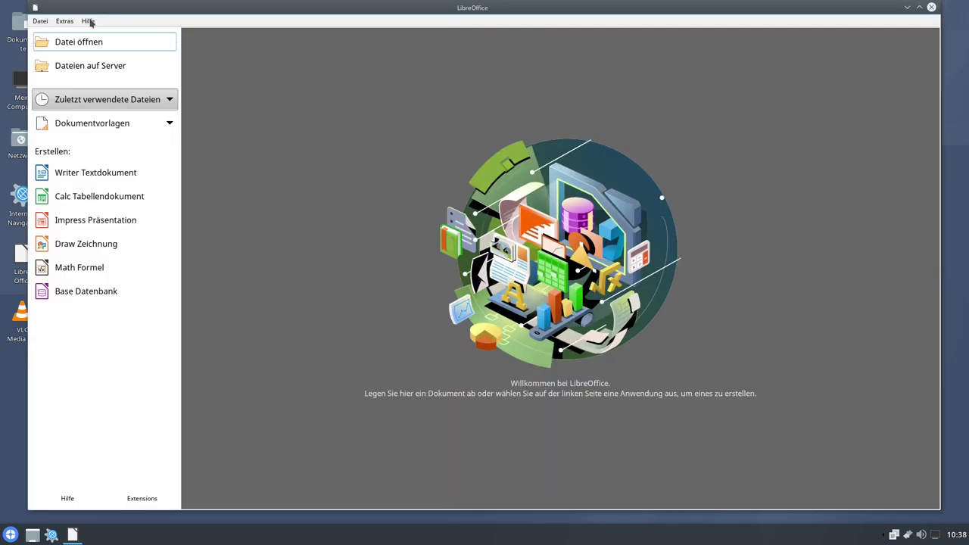
- Check the About LibreOffice dialog showing version 7.0.4.2, then close it
click(90, 21)
click(114, 184)
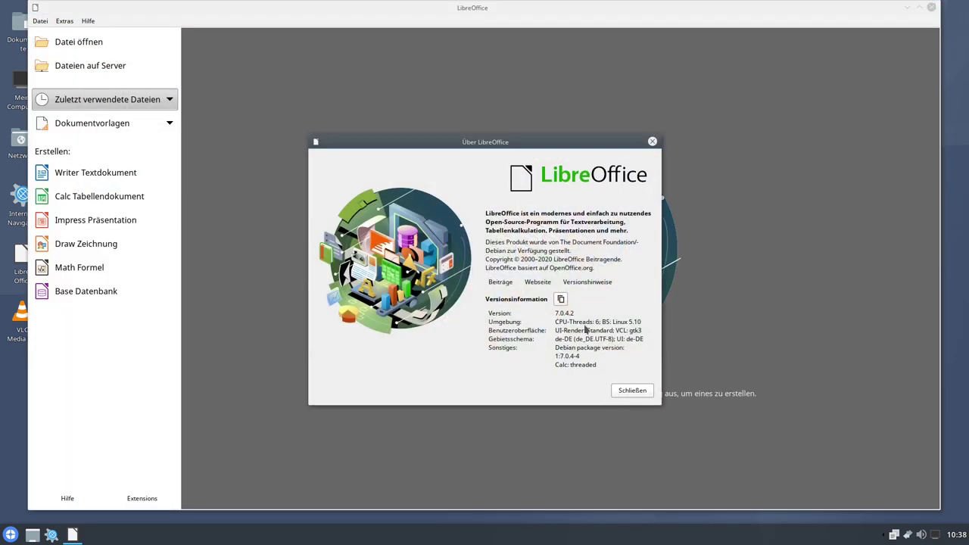
click(632, 392)
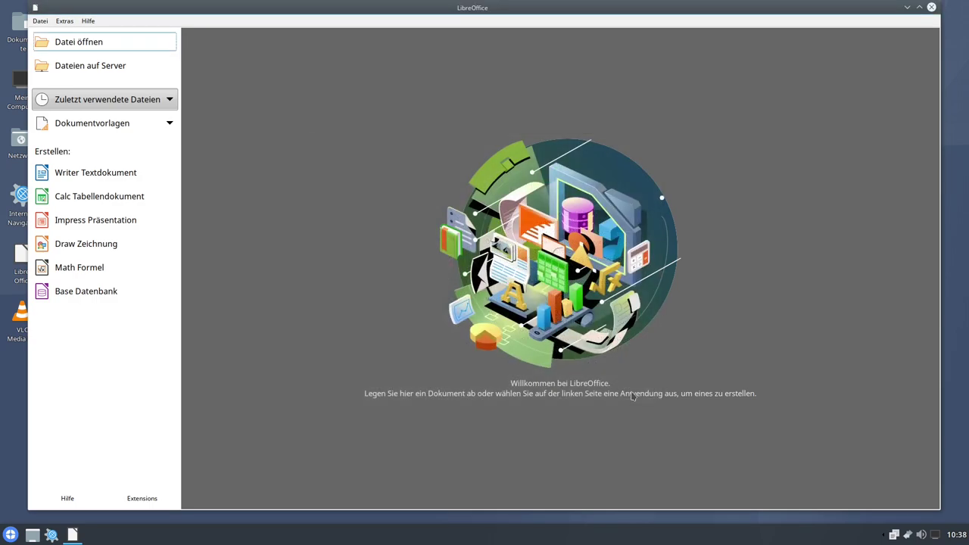
- Close LibreOffice and browse the Dienstprogramme and Entwicklung start-menu categories
click(932, 7)
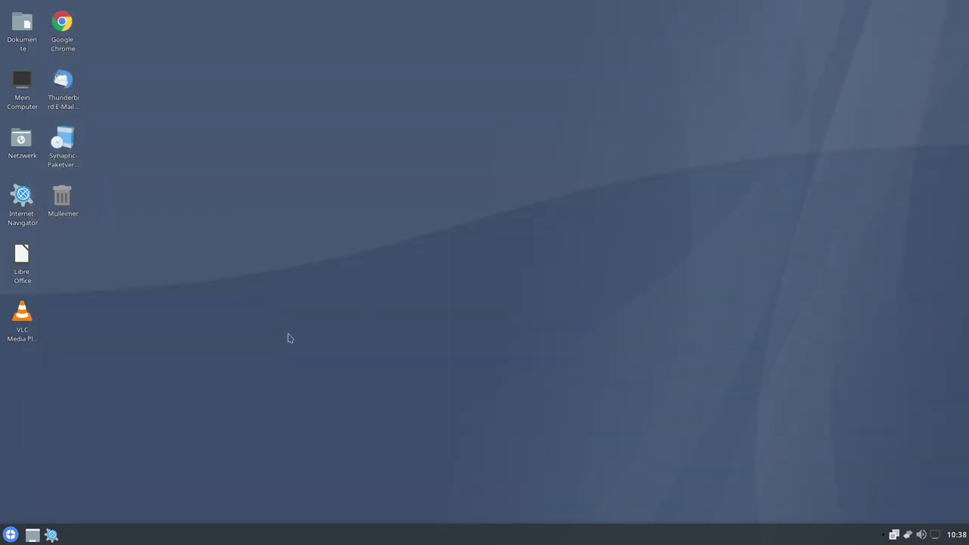
click(10, 534)
click(34, 490)
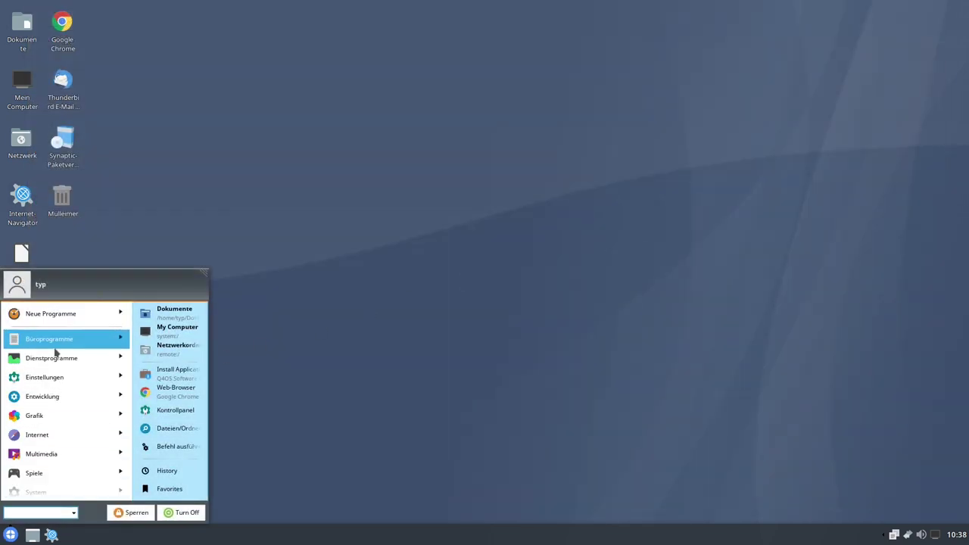
click(64, 354)
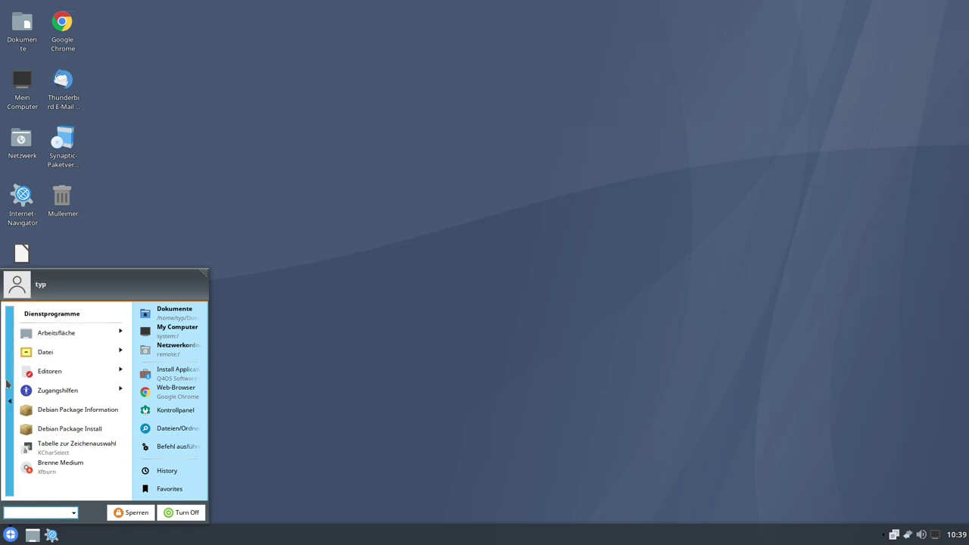
click(9, 340)
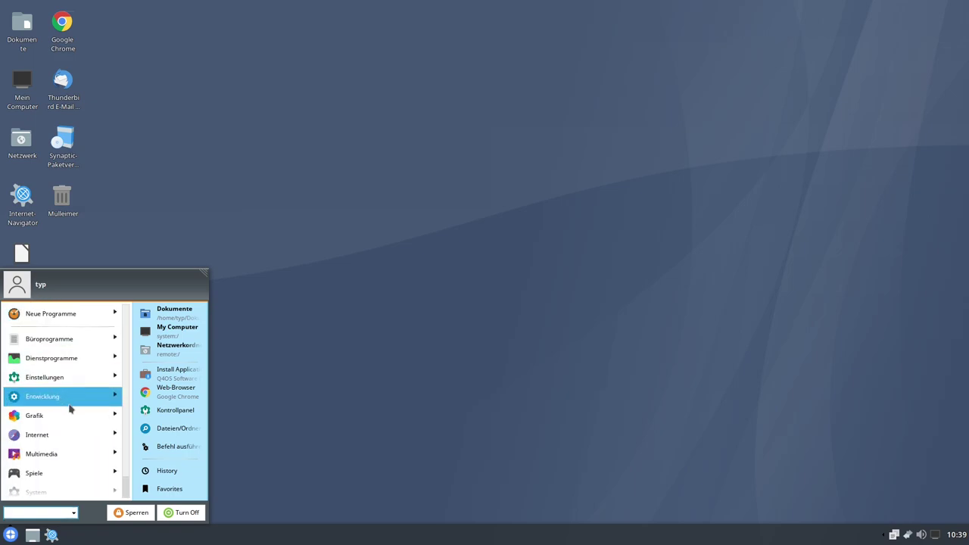
click(66, 402)
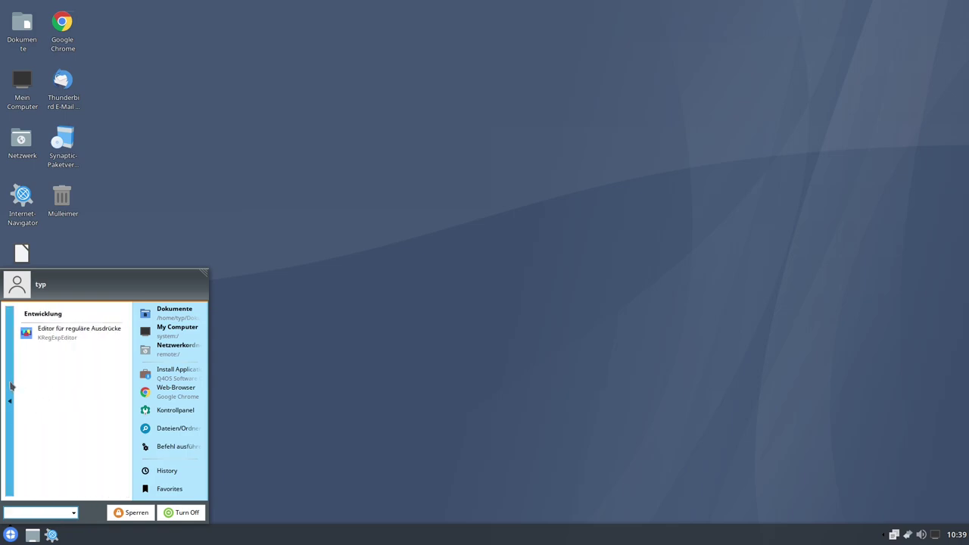
click(9, 386)
- Open Einstellungen > Audio-CDs and view the %{albumartist} - %{number} - %{title} naming pattern
click(67, 386)
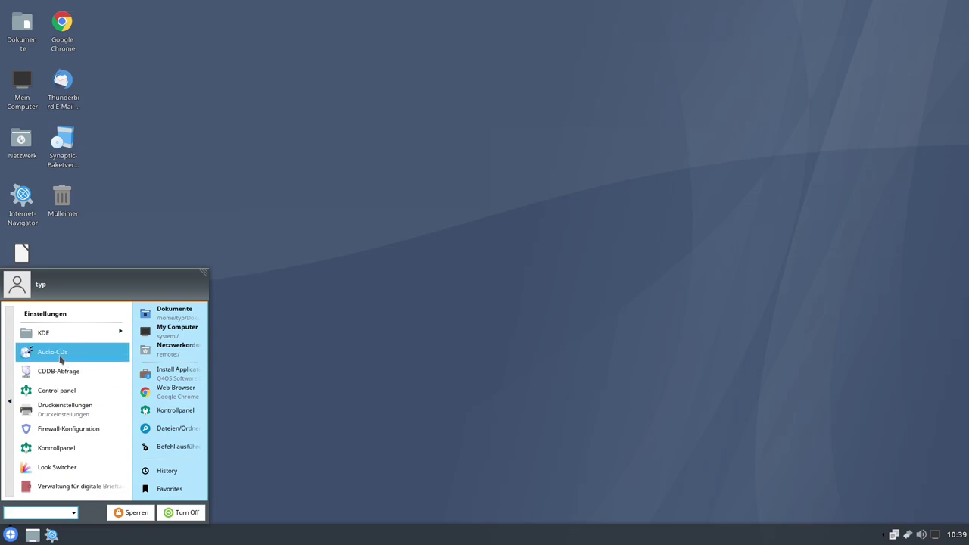
click(61, 356)
click(344, 148)
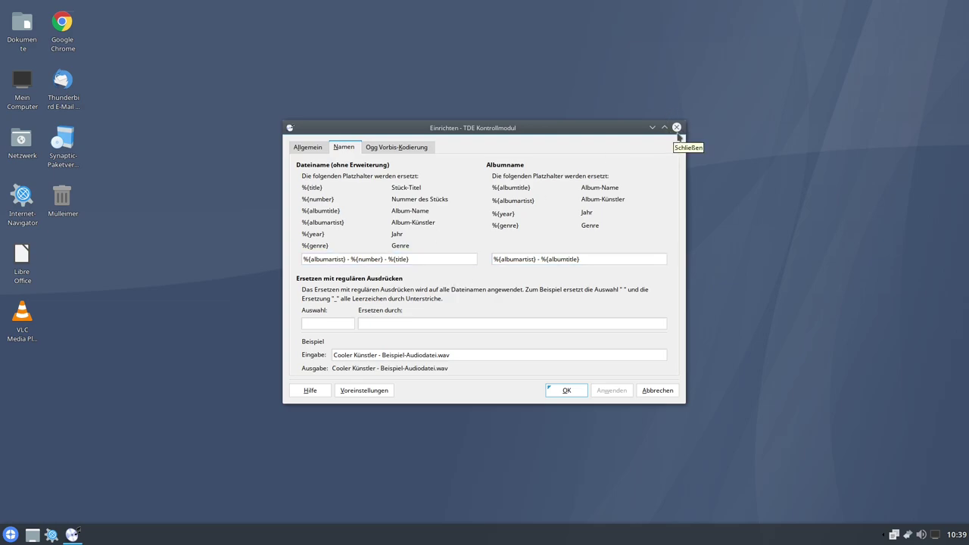
- Close the Audio-CD settings and glance at the Entwicklung category in the start menu
key(Escape)
click(10, 535)
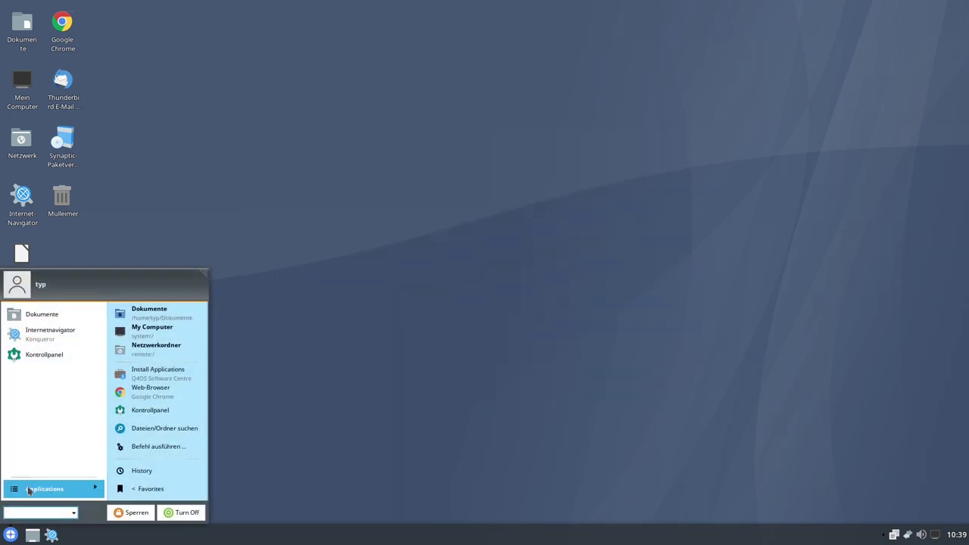
click(70, 396)
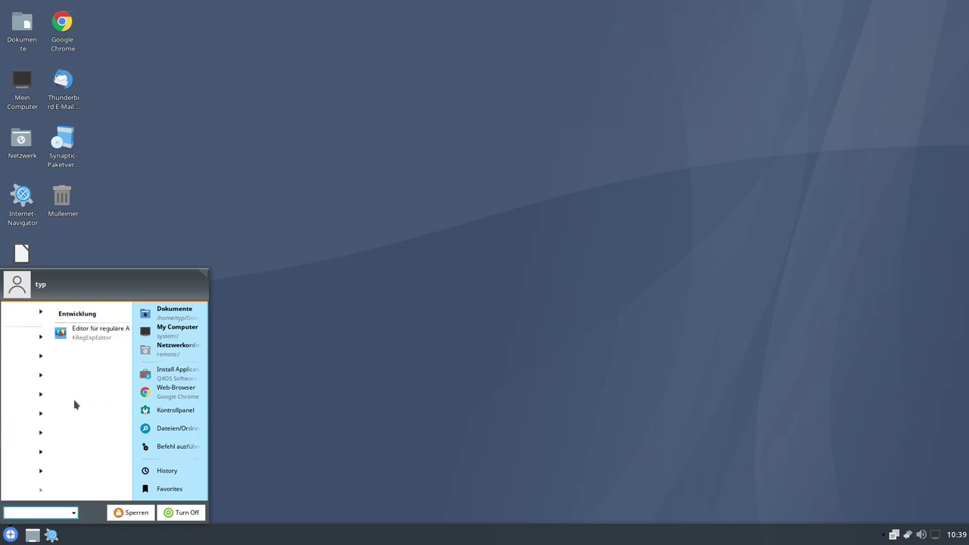
click(11, 390)
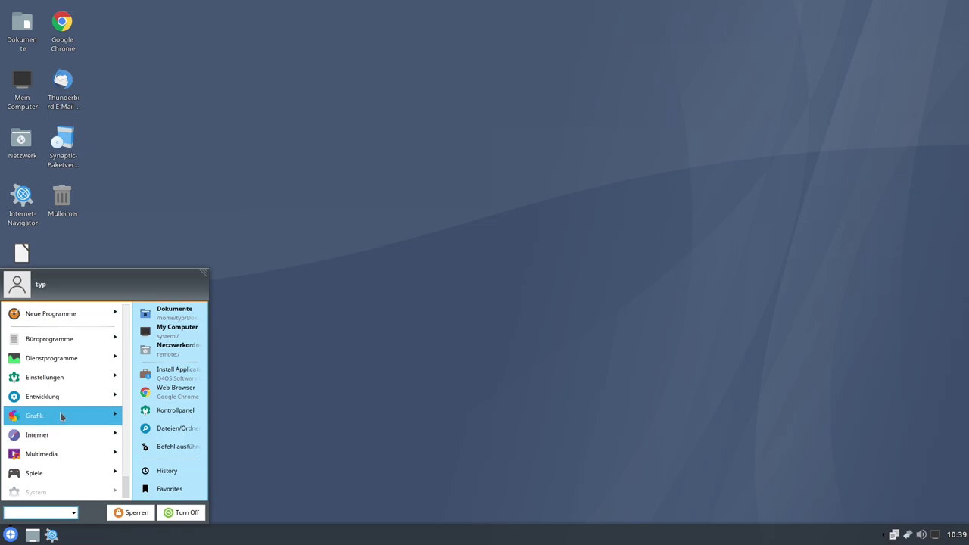
- Browse Grafik and its KDE subfolder, then open the Internet applications category
click(60, 413)
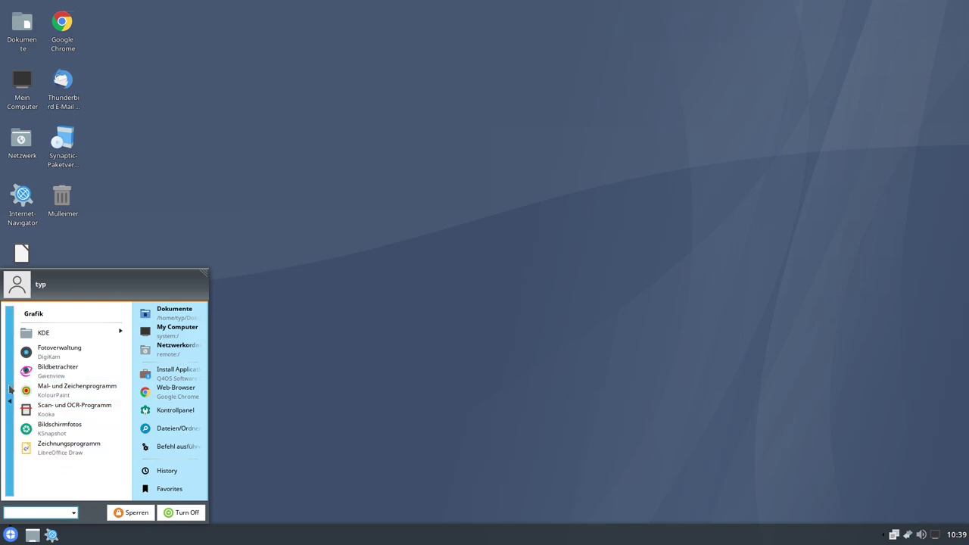
click(66, 334)
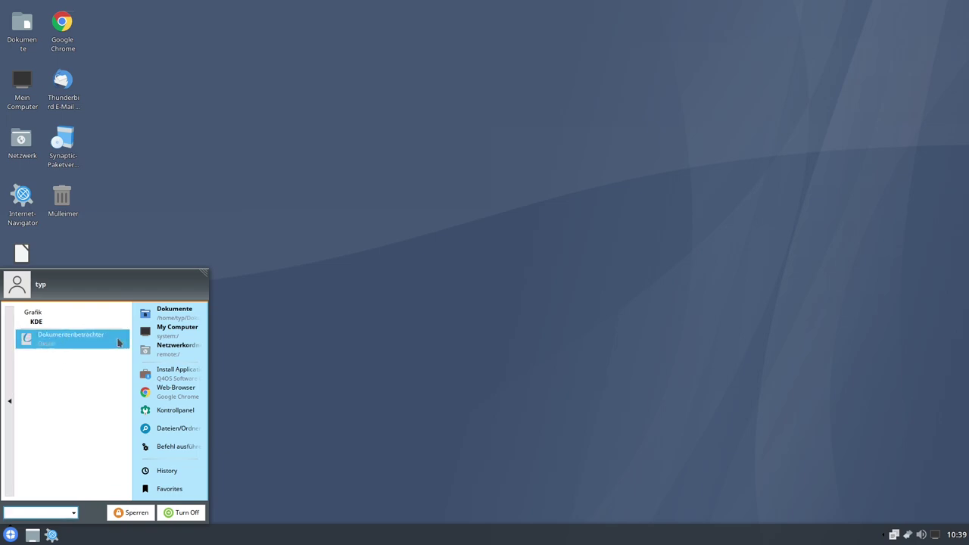
click(10, 379)
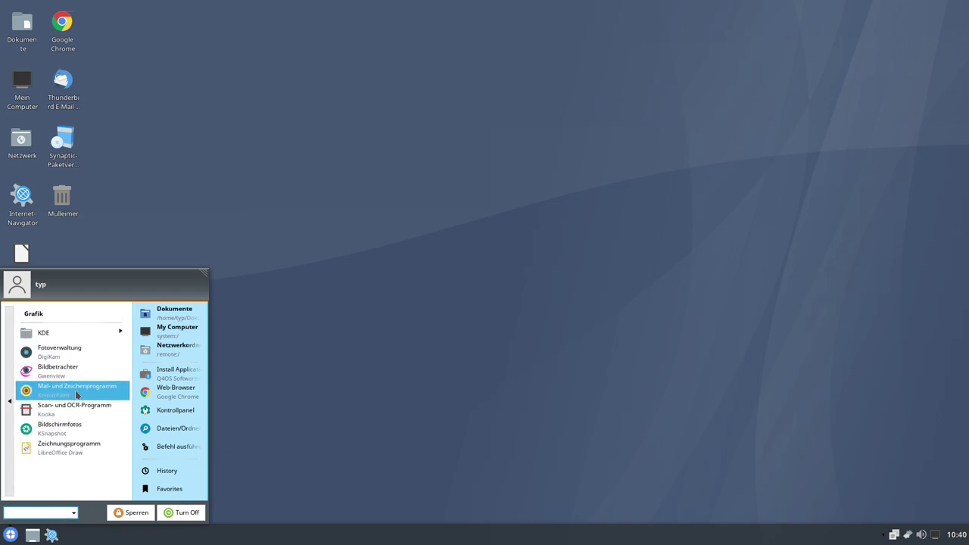
click(10, 401)
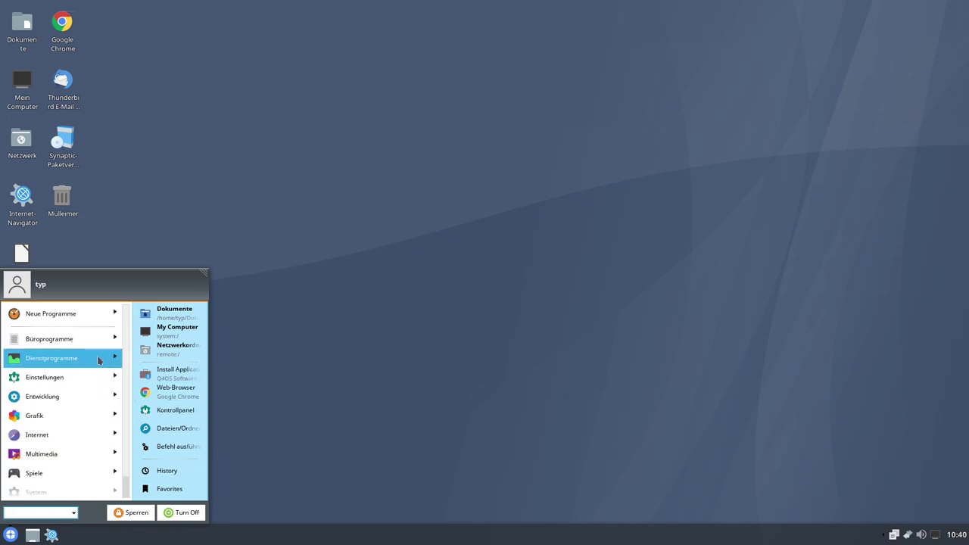
click(57, 435)
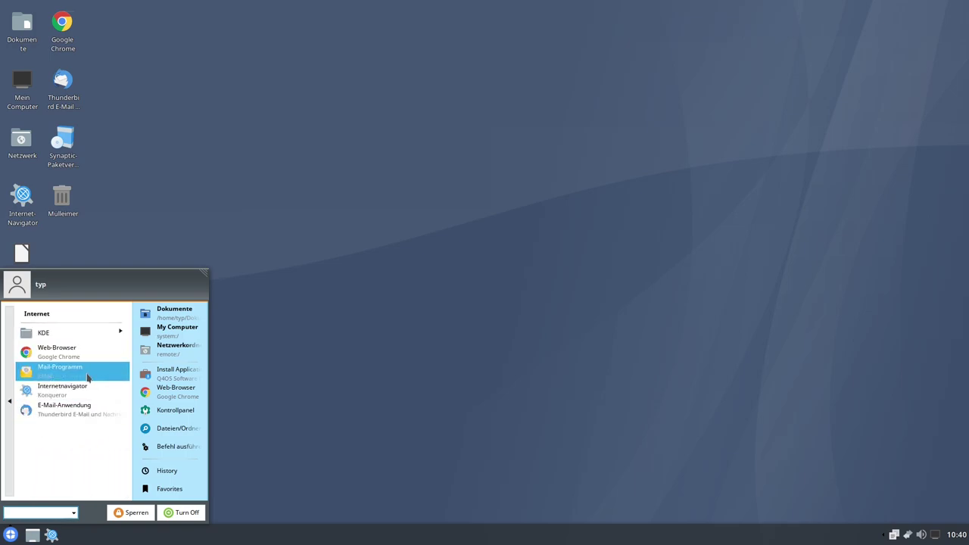
- Launch Google Chrome, accept its first-run options, and move the window toward the screen centre
click(65, 357)
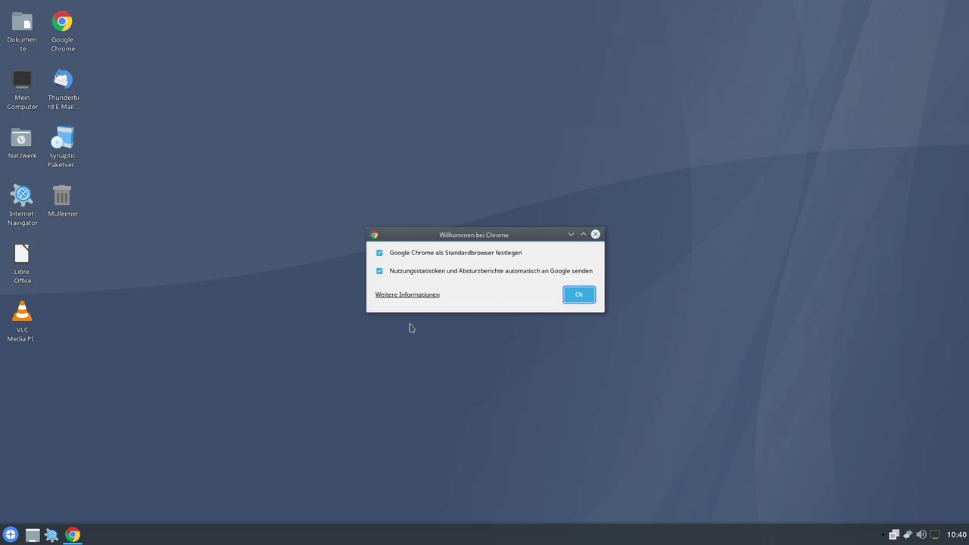
click(576, 297)
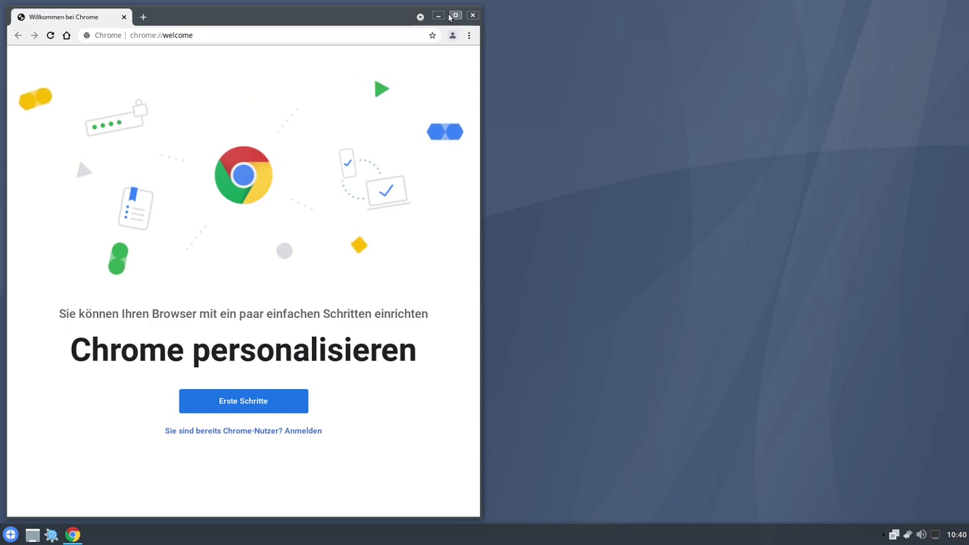
drag(385, 15, 482, 58)
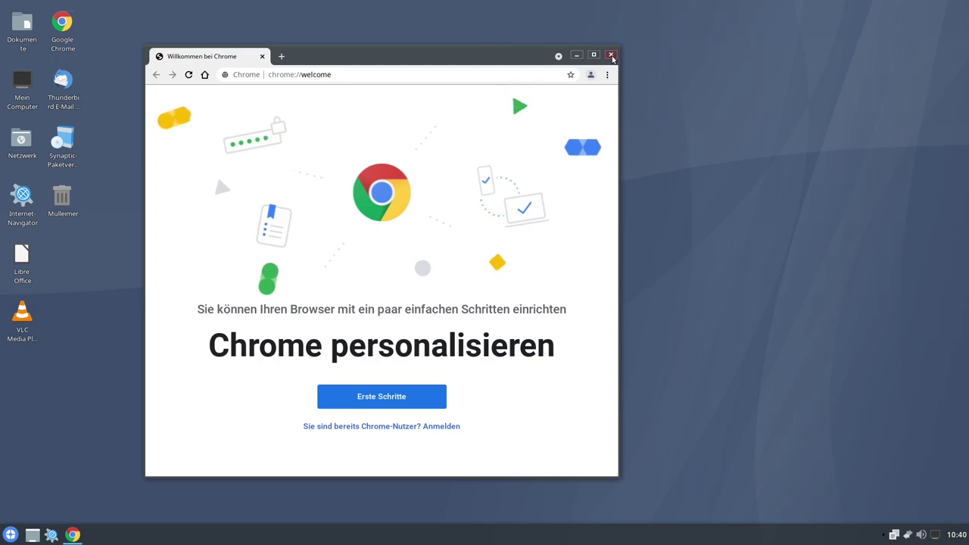
- Close Chrome and launch Konqueror from Applications > Internet, then reposition its window
click(611, 56)
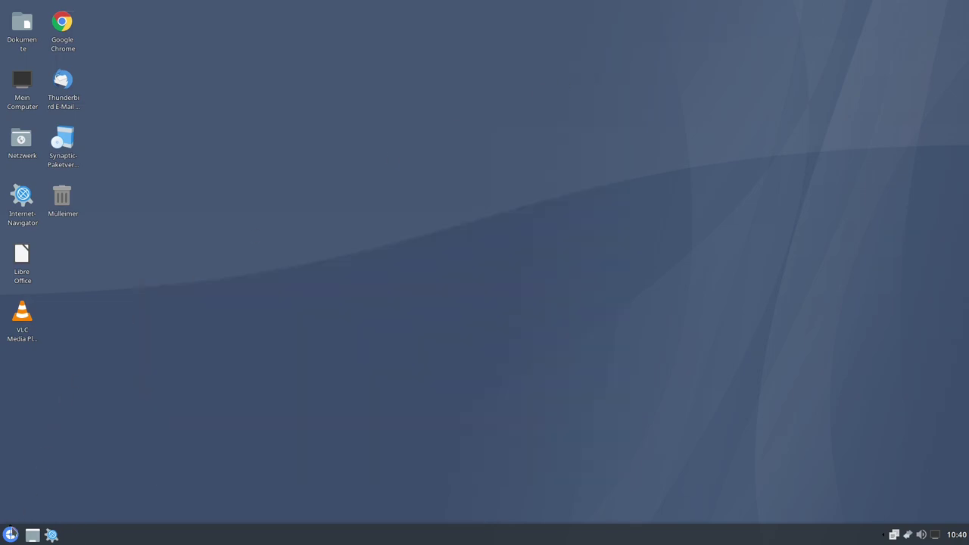
click(10, 532)
click(25, 496)
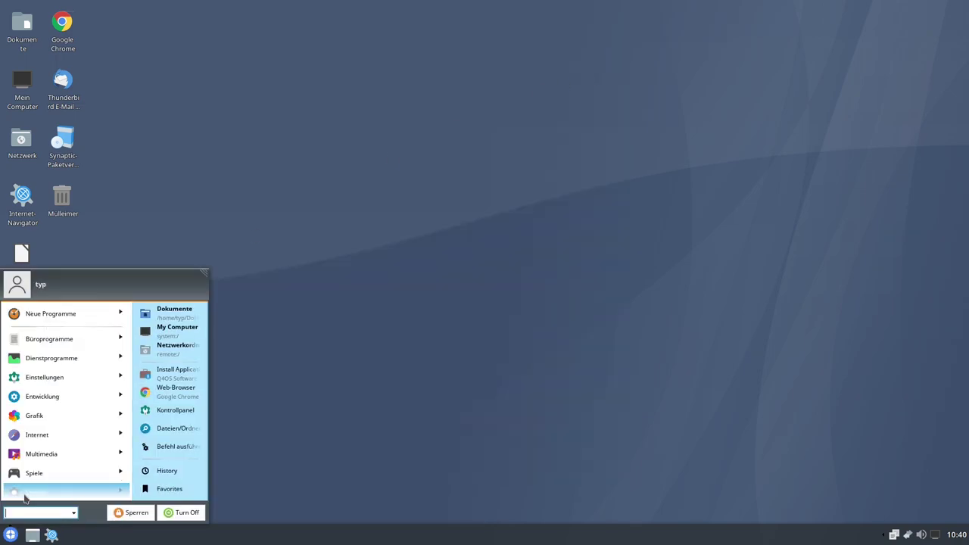
scroll(71, 424, down, 1)
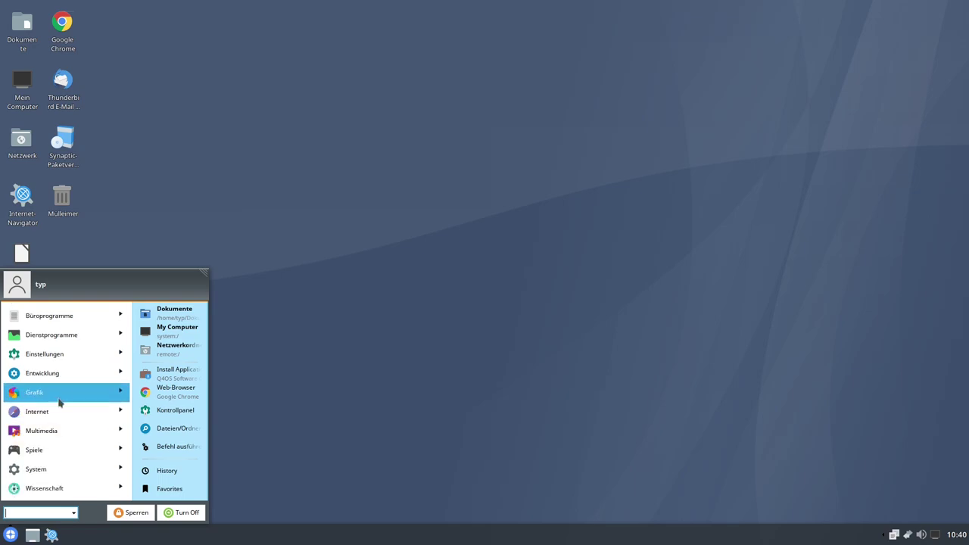
click(57, 410)
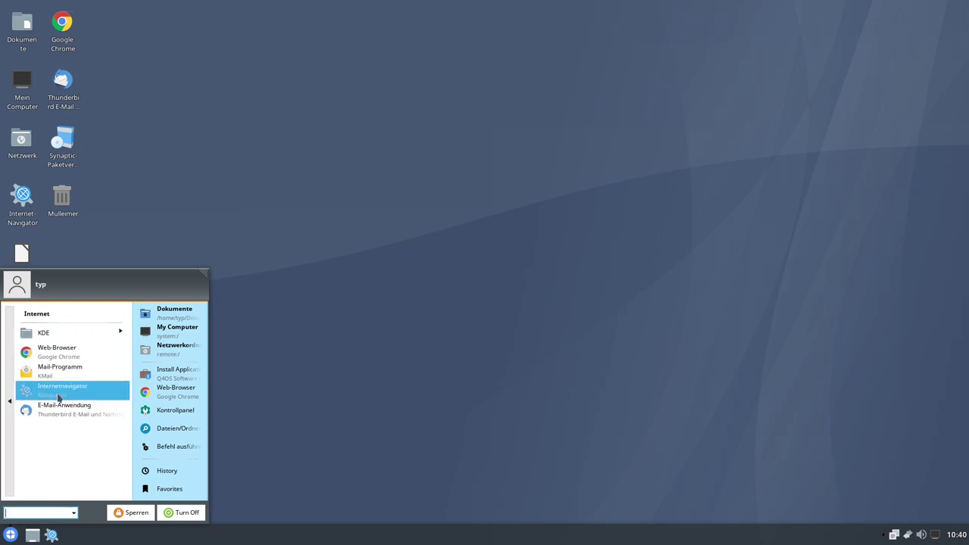
click(59, 397)
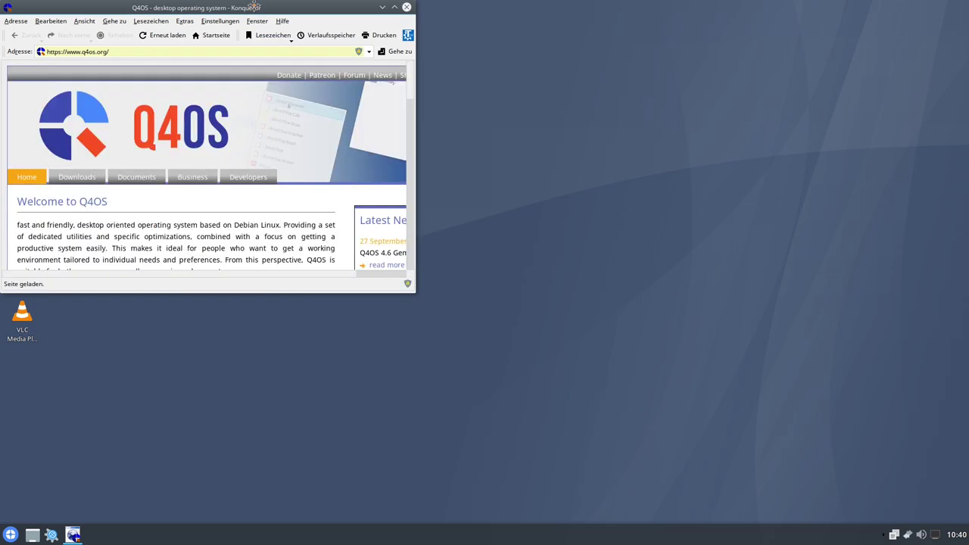
drag(256, 7, 466, 49)
- Maximize Konqueror and view the About TDE information from the Hilfe menu
double_click(466, 49)
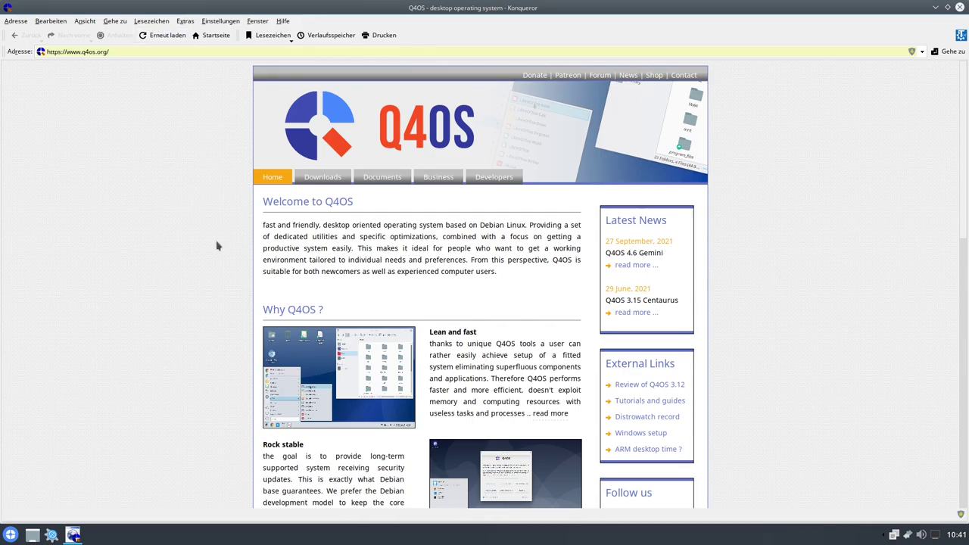
click(282, 21)
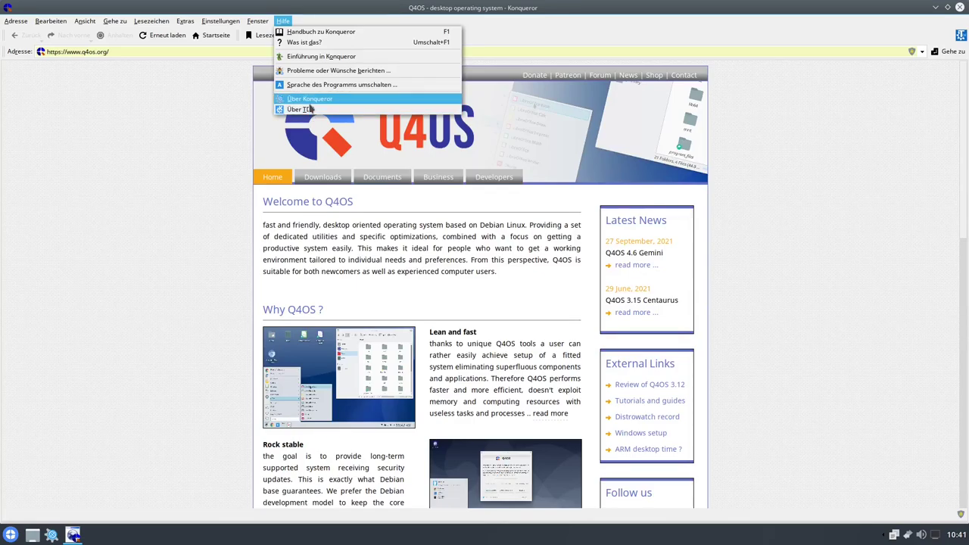
click(304, 110)
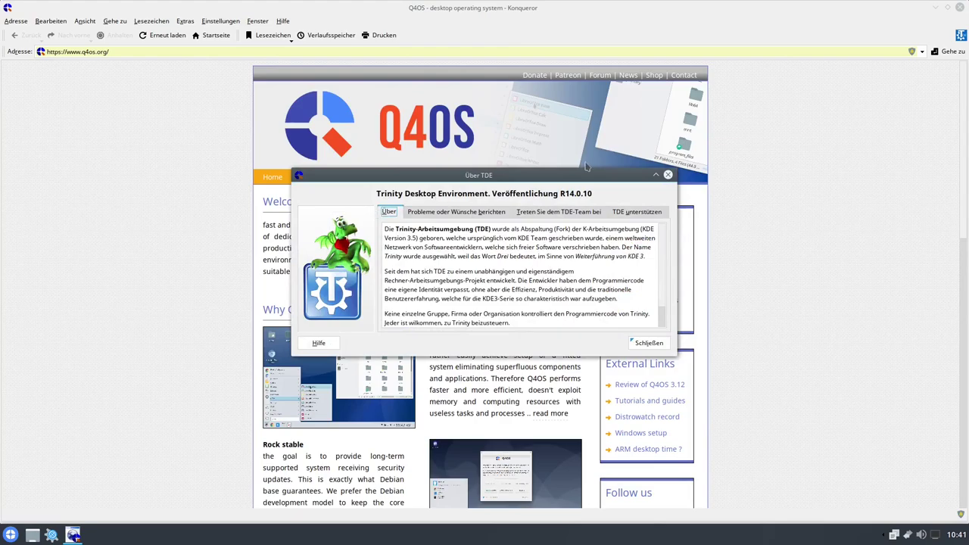
click(667, 175)
- View Konqueror's About dialog (R14.0.10) and its Autoren tab, then close it
click(283, 20)
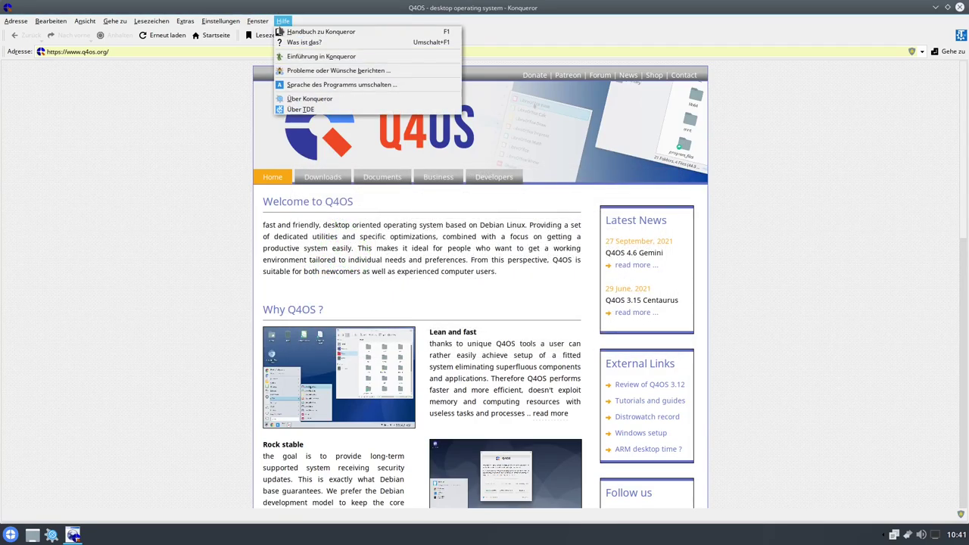
click(311, 97)
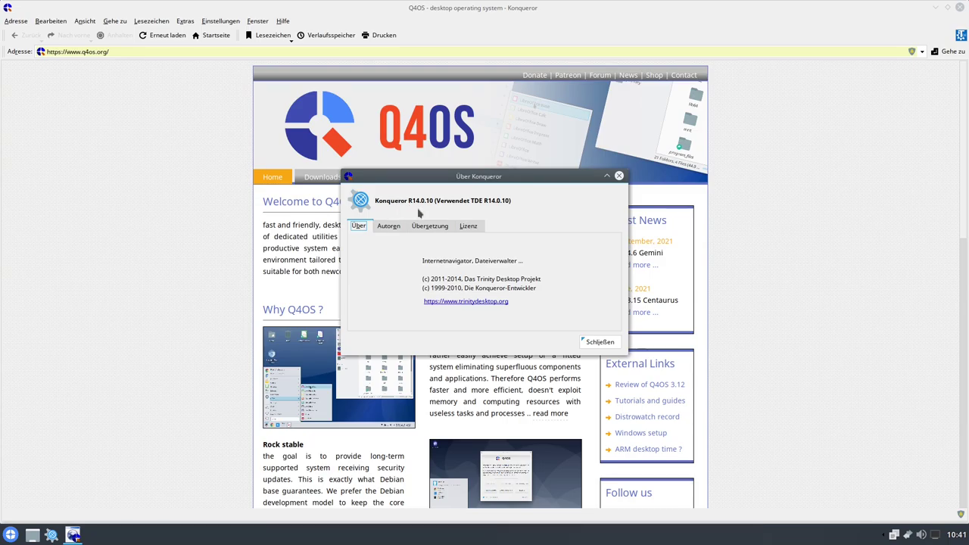
click(388, 225)
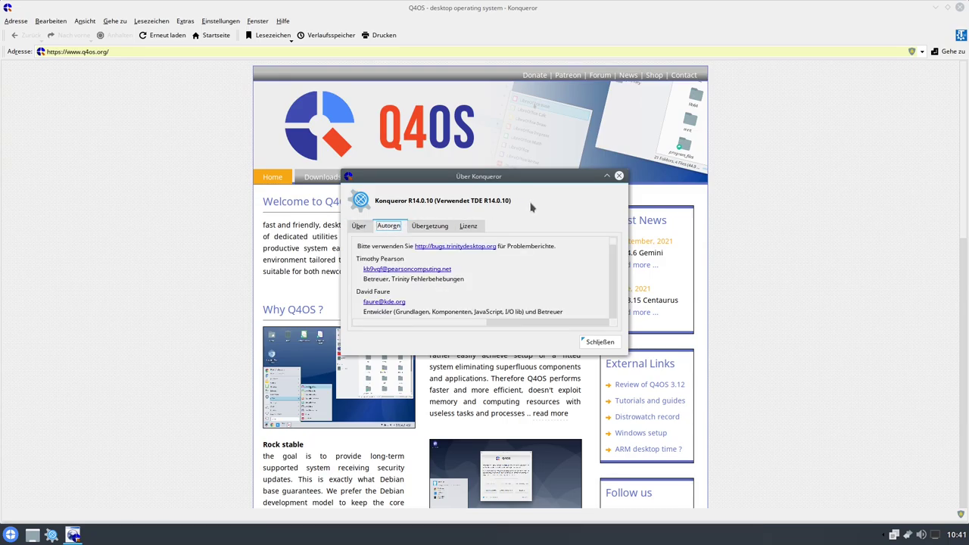
click(599, 341)
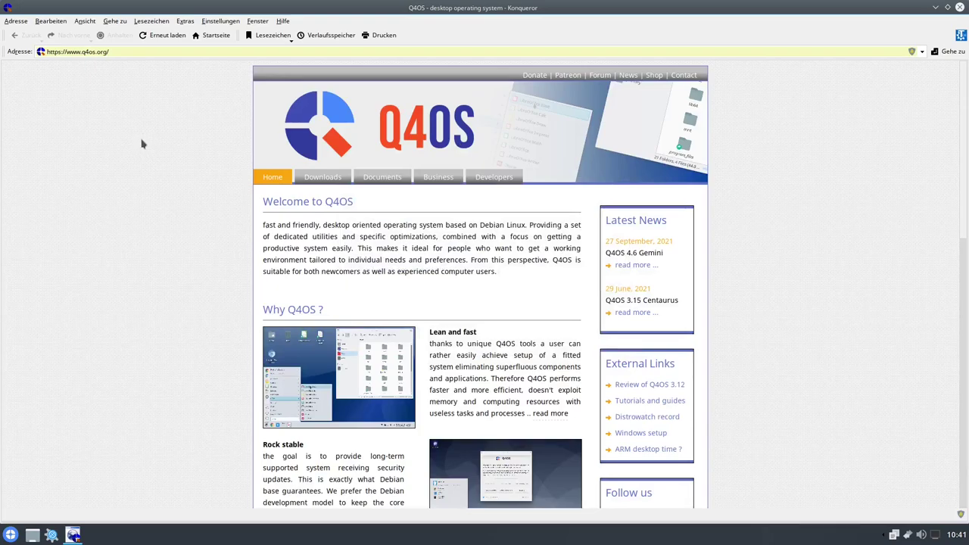
- Browse Konqueror's menus from Adresse to Hilfe, dismiss them, and close the browser
click(17, 21)
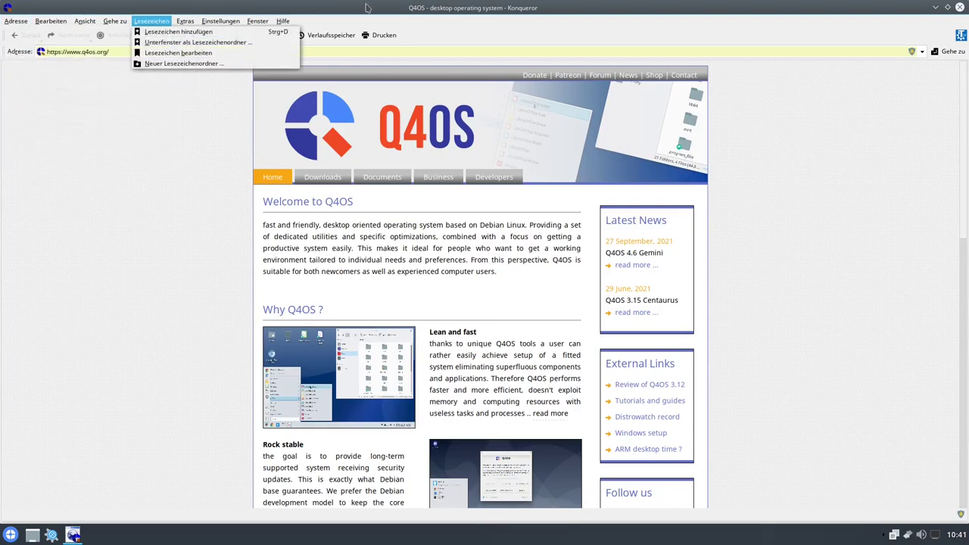
mouse_move(281, 22)
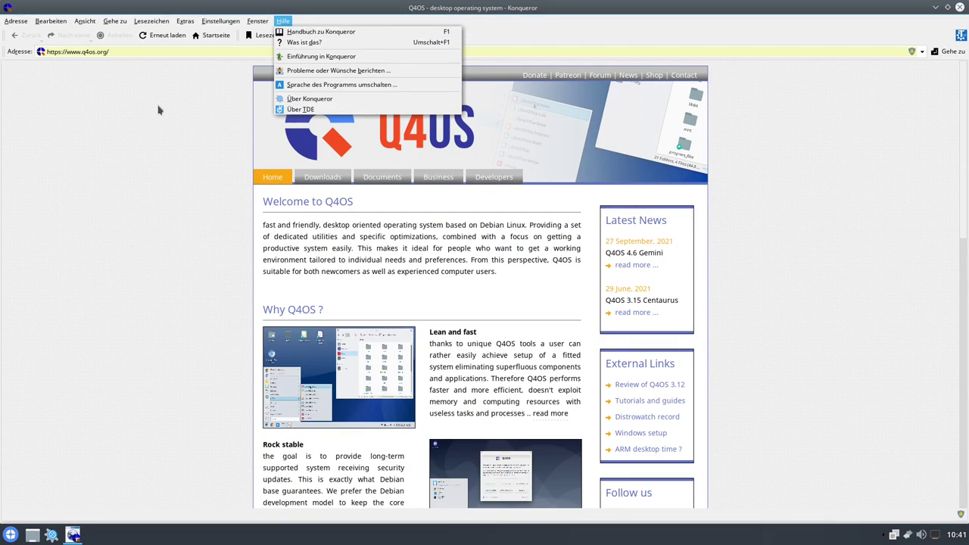
click(177, 133)
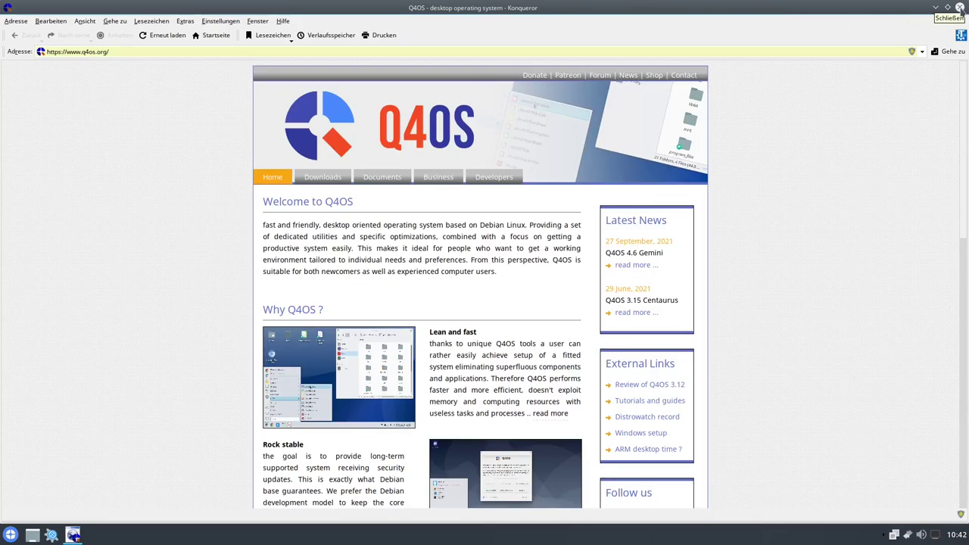
click(960, 8)
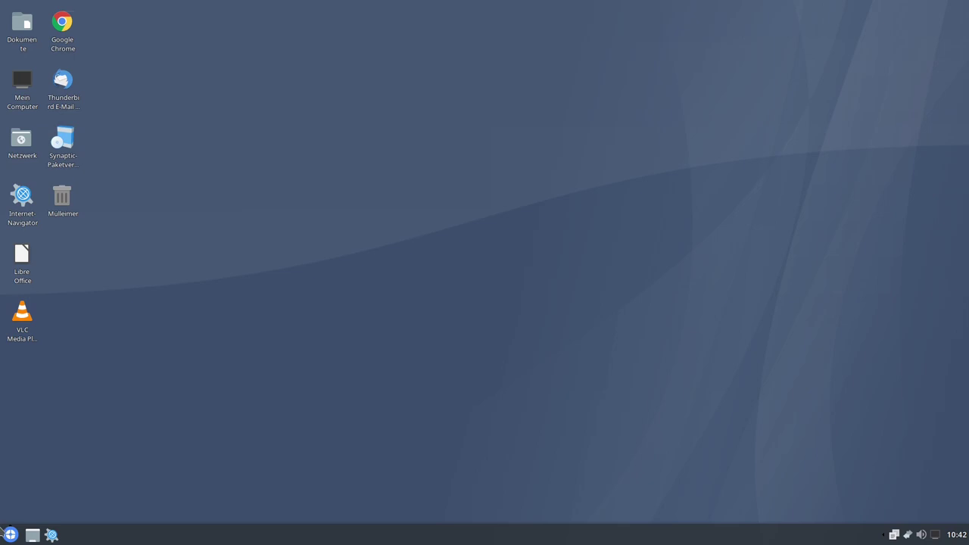
- Launch Amarok (Musikwiedergabe) from Multimedia after glancing at the Internet > KDE apps
click(10, 535)
click(44, 488)
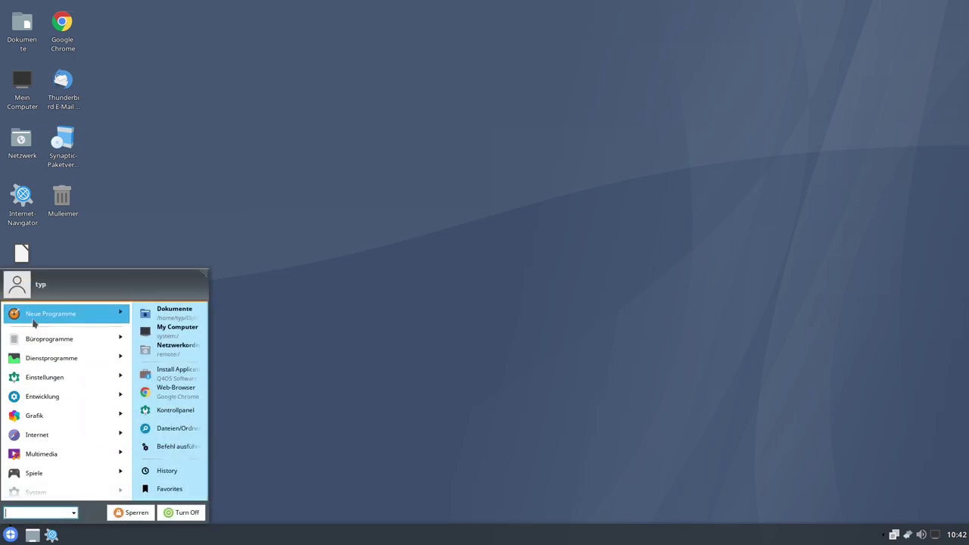
scroll(65, 393, down, 1)
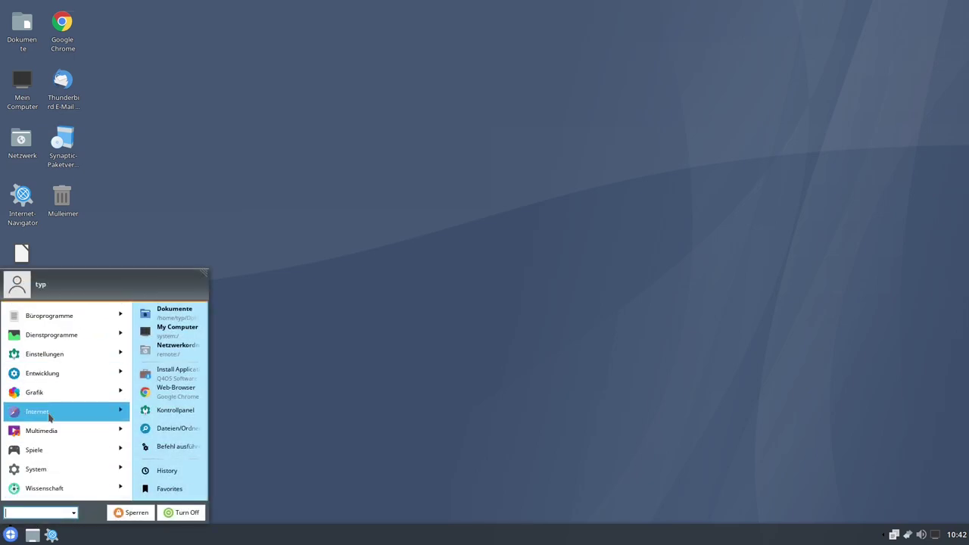
click(52, 414)
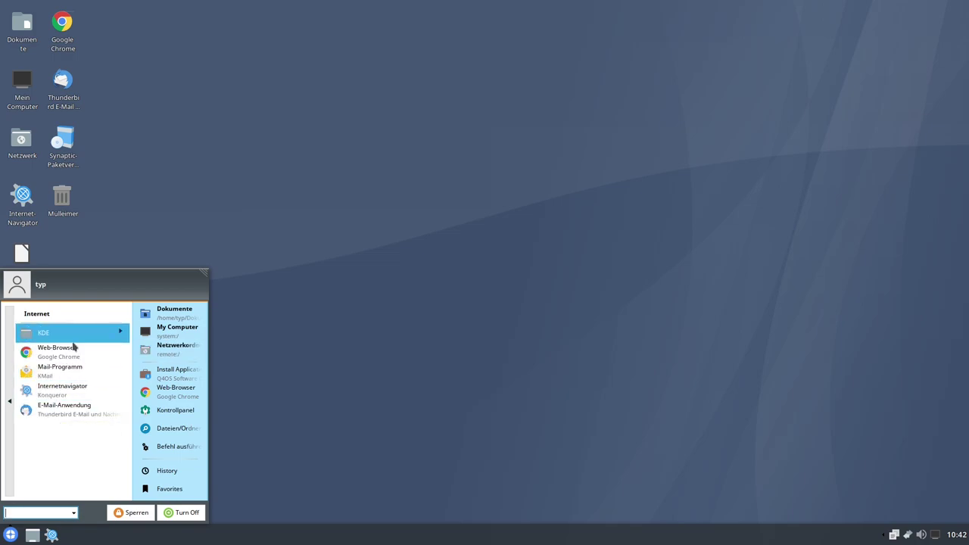
click(72, 340)
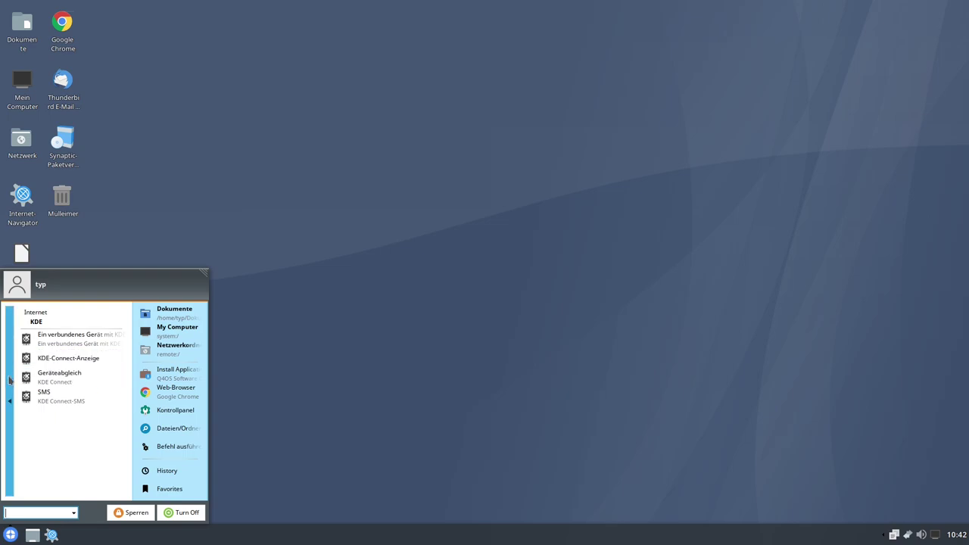
click(9, 380)
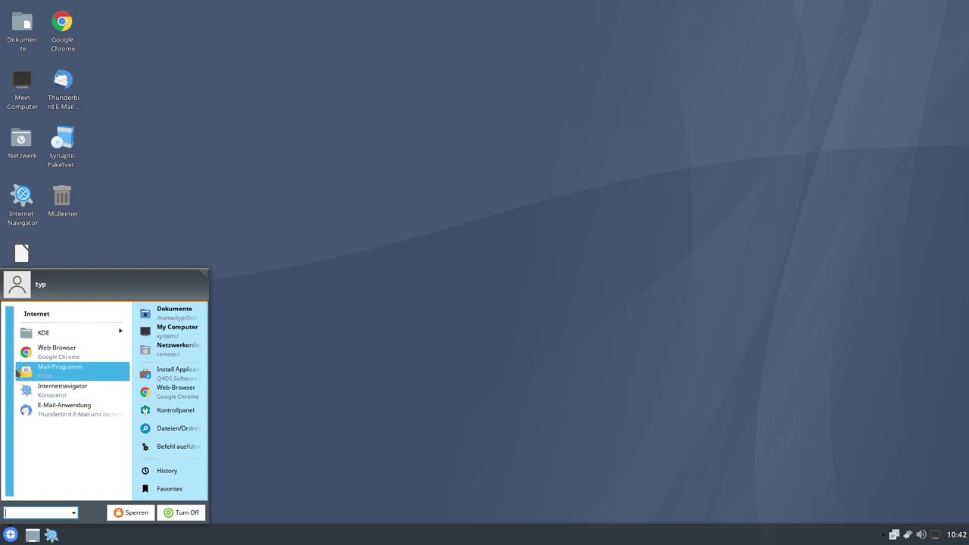
scroll(58, 412, down, 1)
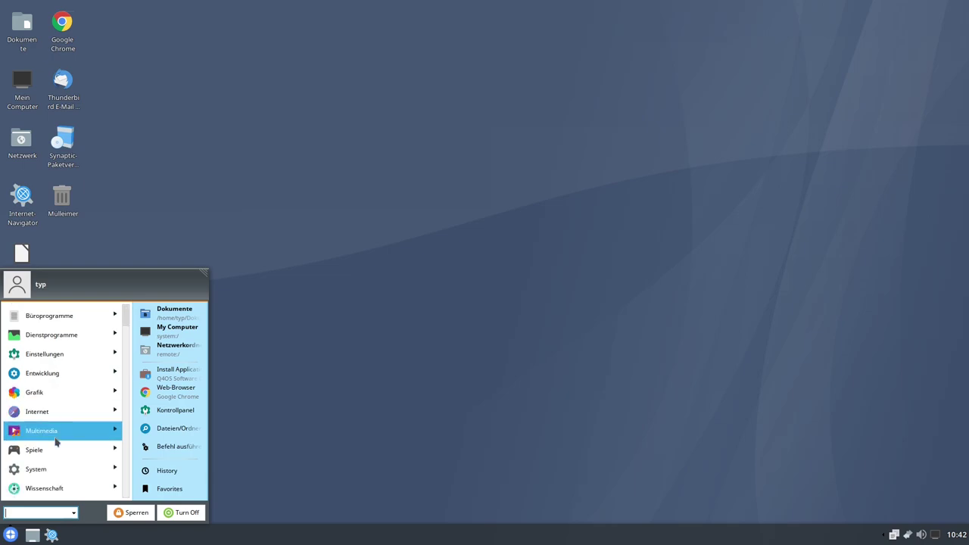
click(56, 432)
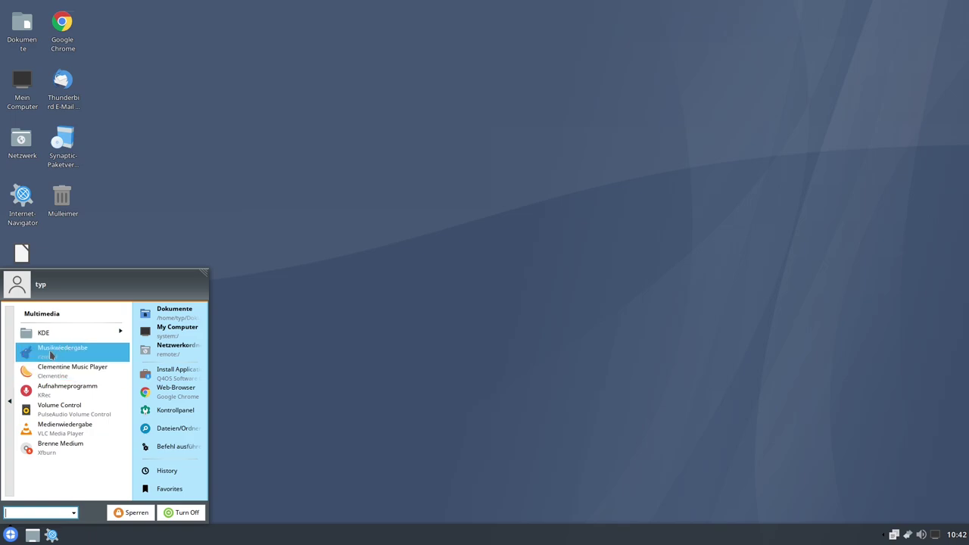
click(51, 353)
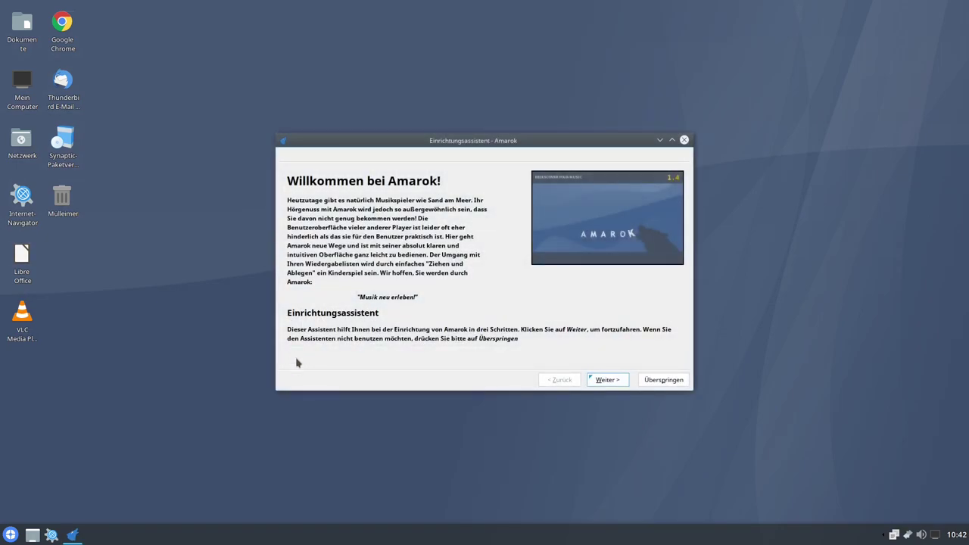
- Complete Amarok's setup wizard using the home folder as collection and SQLite storage
click(609, 380)
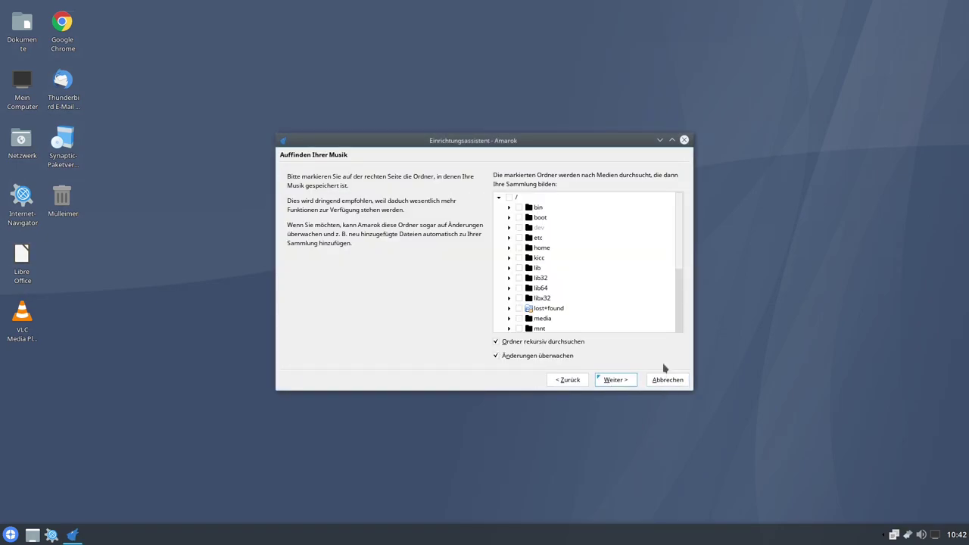
click(509, 247)
click(529, 258)
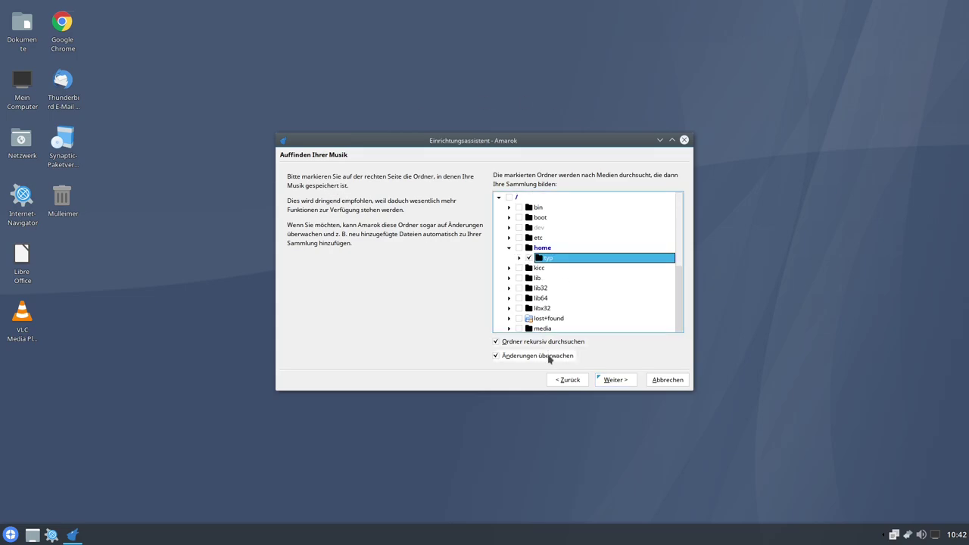
click(613, 380)
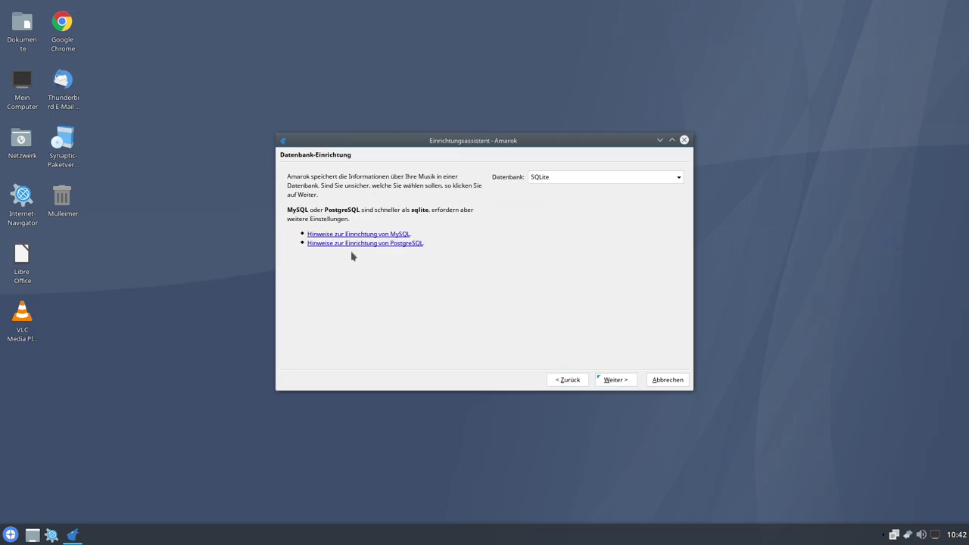
click(621, 386)
click(613, 380)
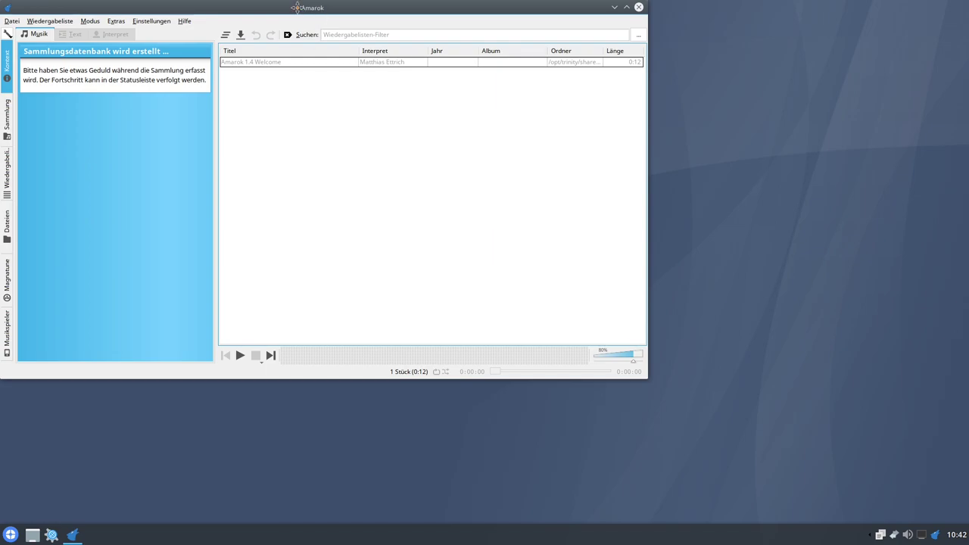
- Move the Amarok window aside, then play and stop the Amarok 1.4 Welcome track
drag(297, 7, 368, 46)
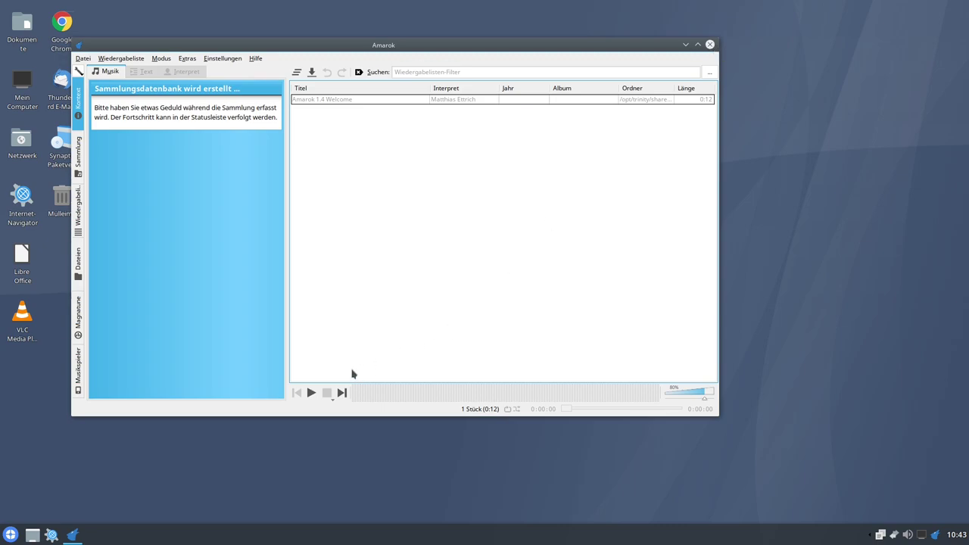
click(310, 394)
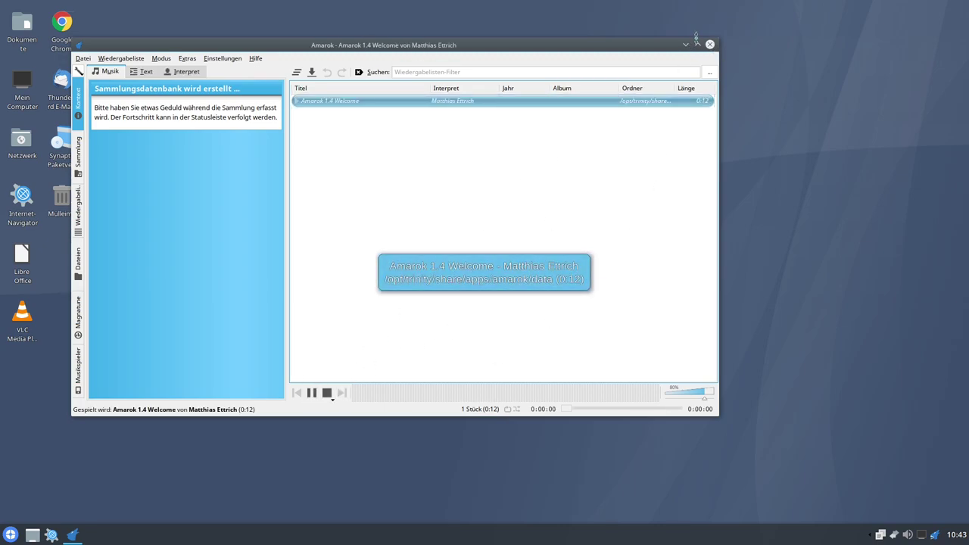
click(325, 394)
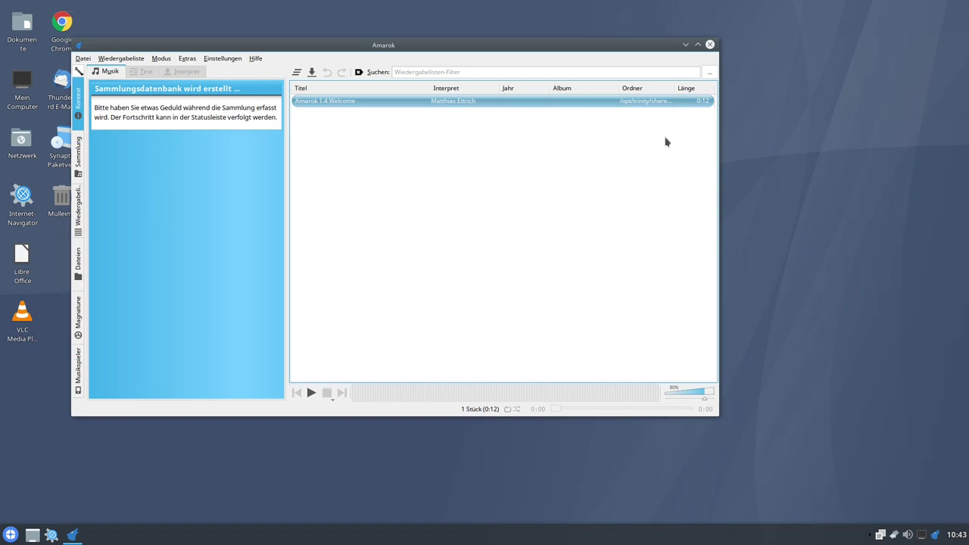
- Close Amarok to the system tray, reopen it from the tray, and close it again
click(709, 45)
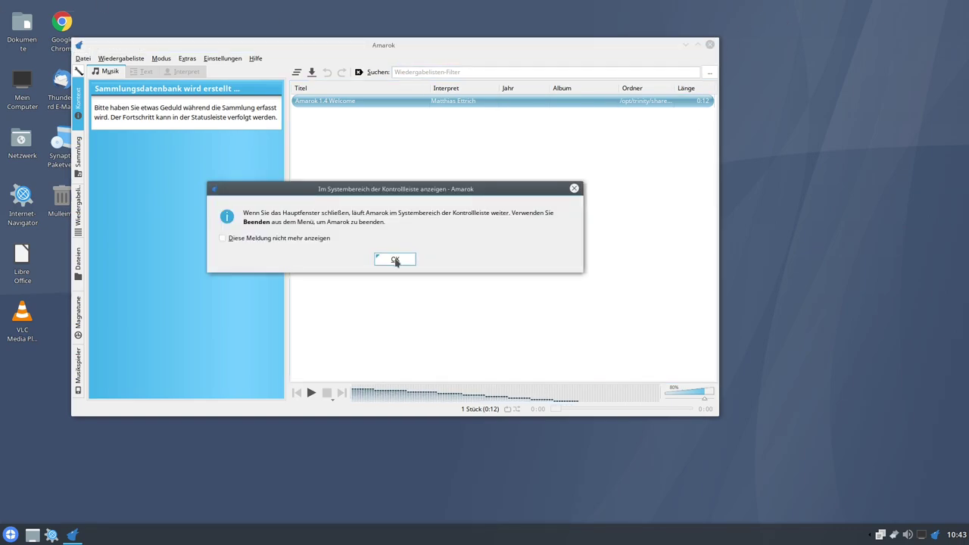
click(392, 256)
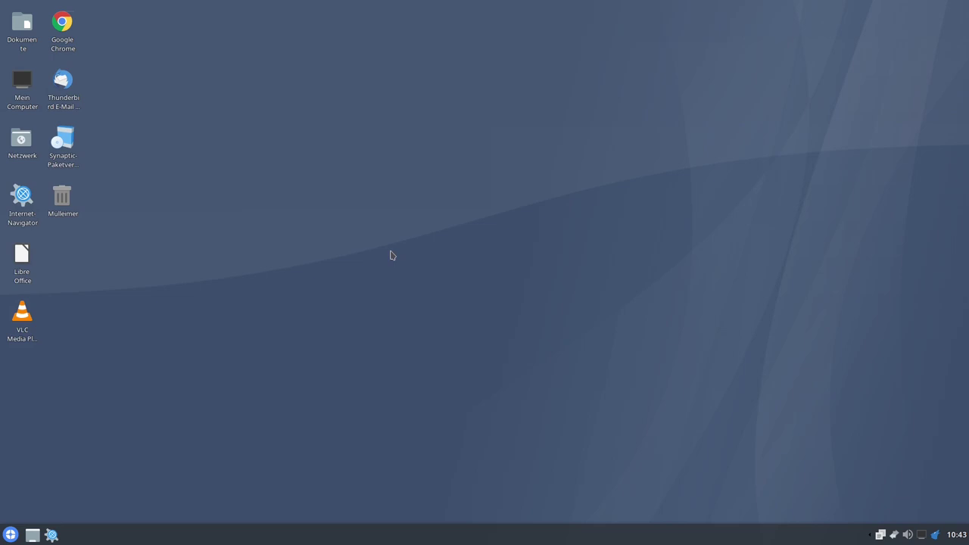
click(936, 535)
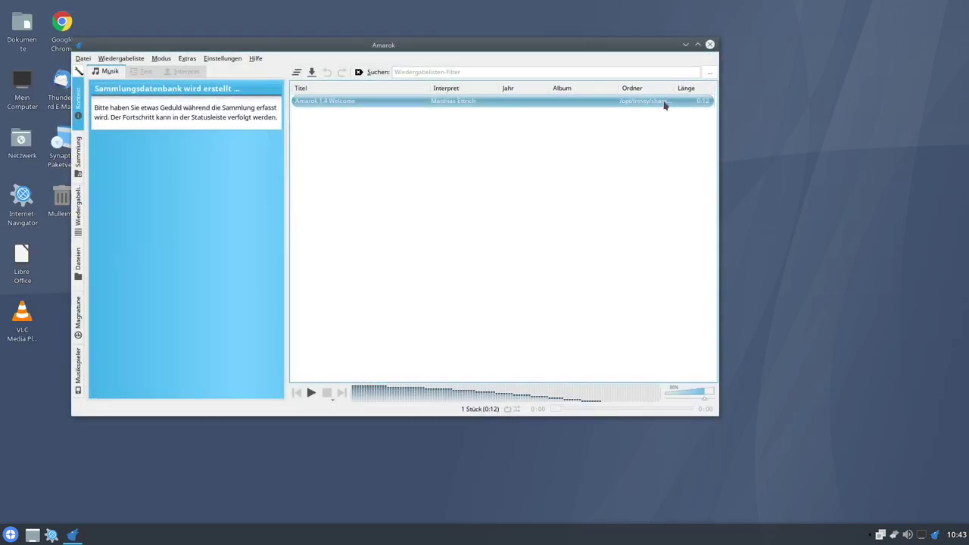
click(710, 46)
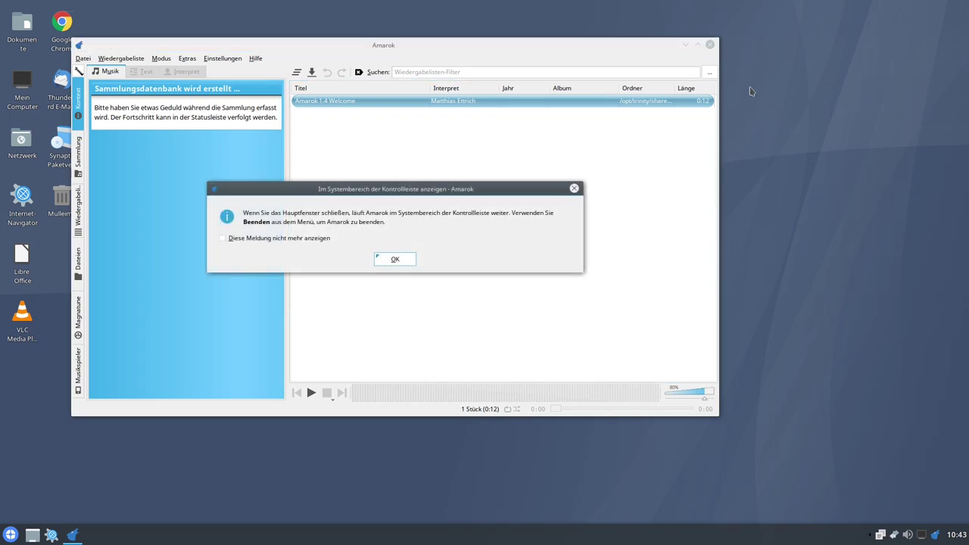
click(397, 261)
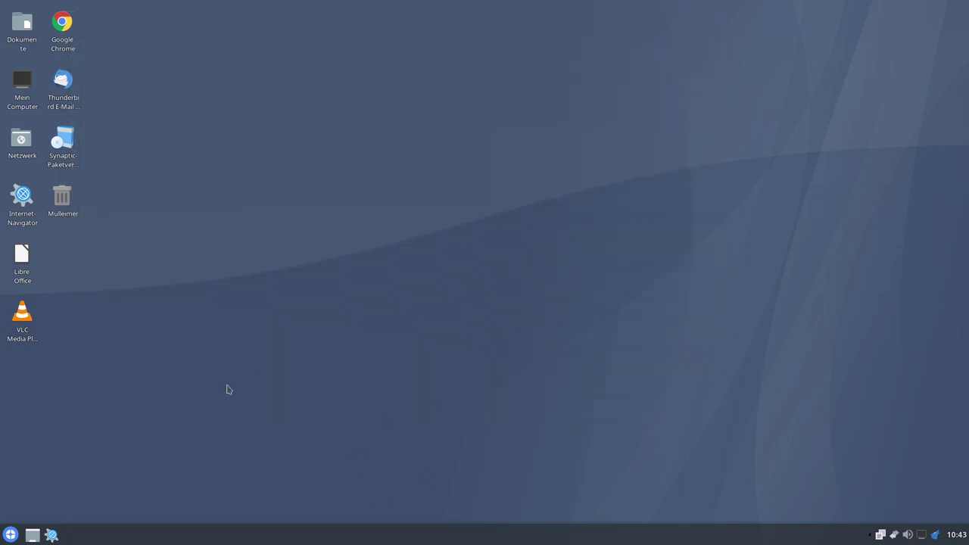
click(11, 534)
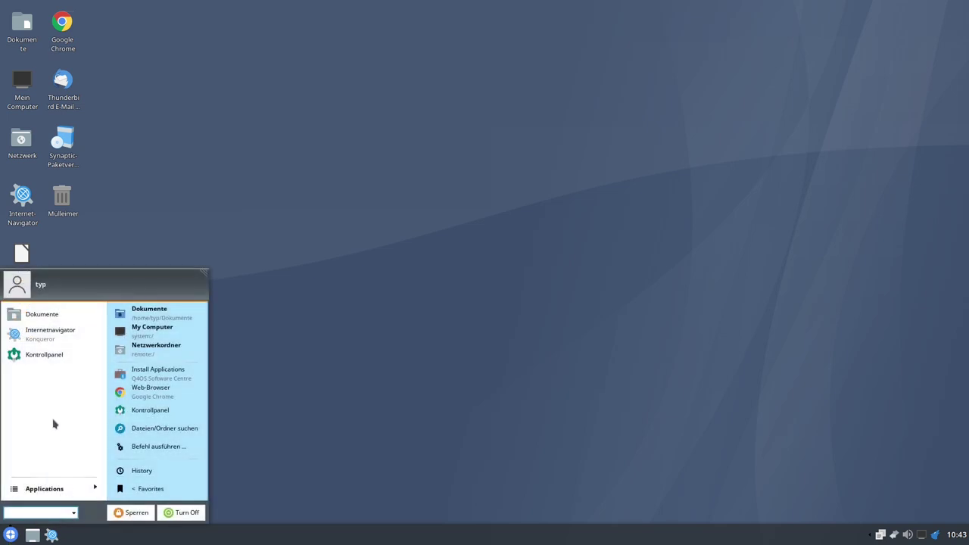
click(30, 491)
scroll(46, 418, down, 1)
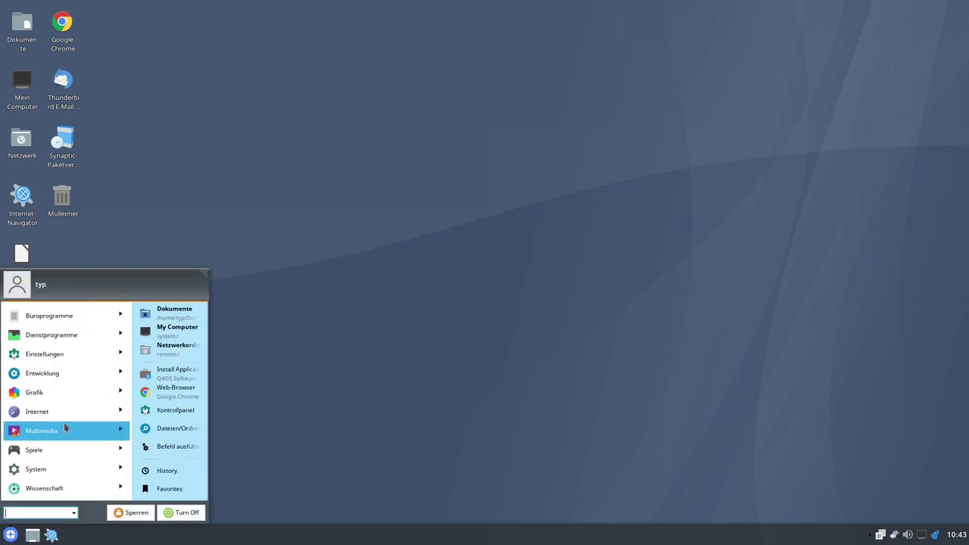
click(64, 422)
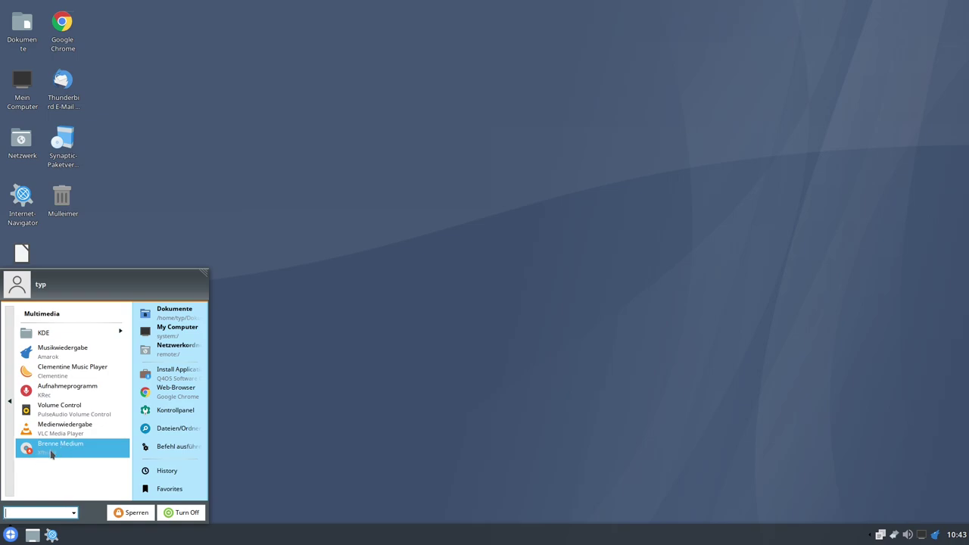
click(50, 454)
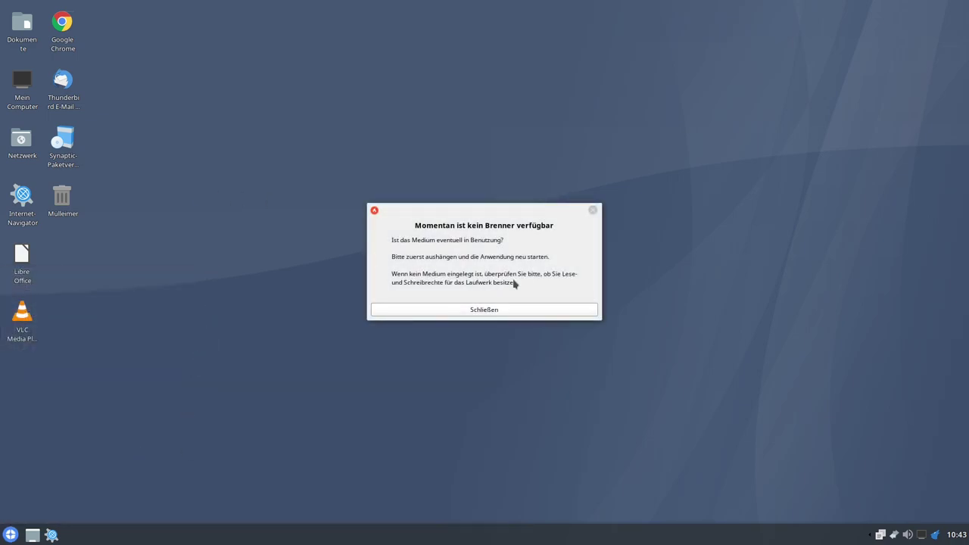
click(480, 311)
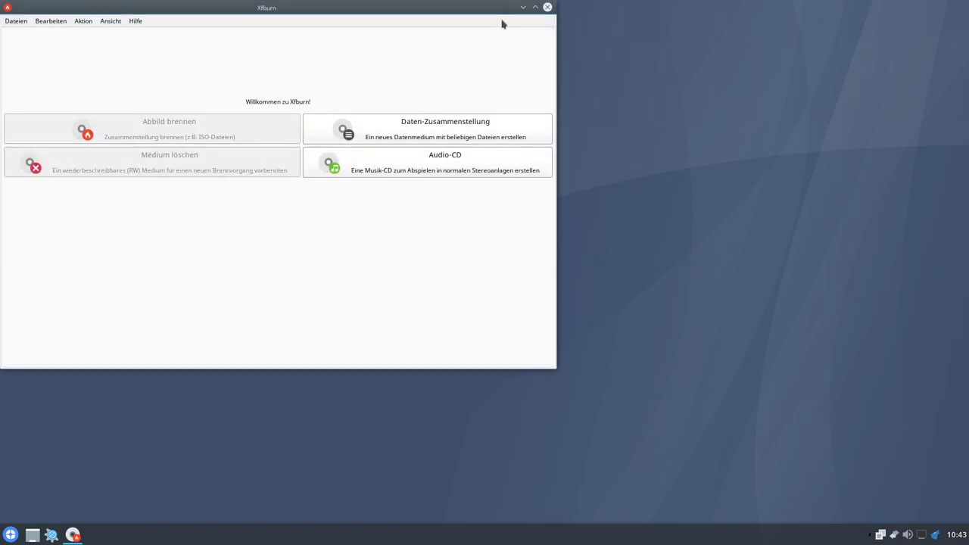
click(547, 8)
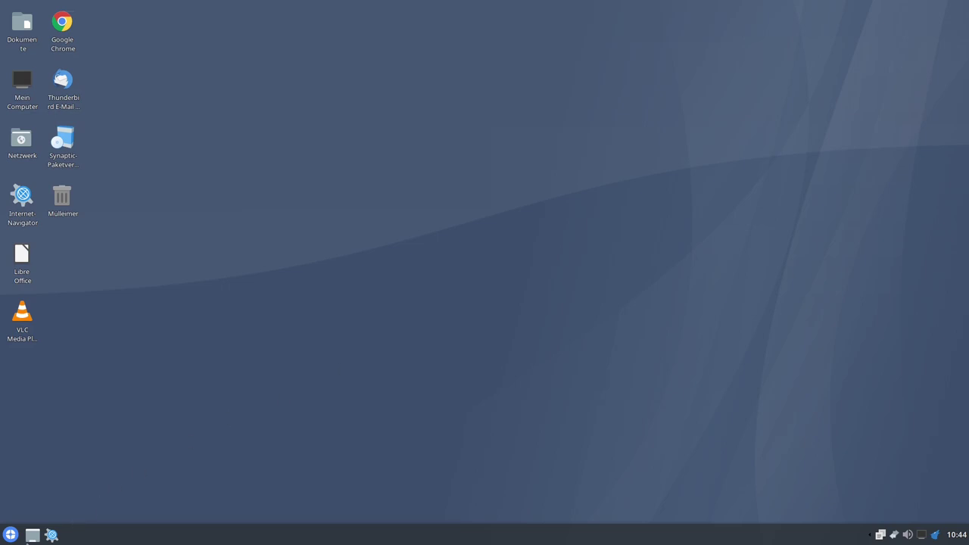
- Browse the Spiele menu's Arkade, Kartenspiele and Logik game categories
click(12, 534)
click(43, 489)
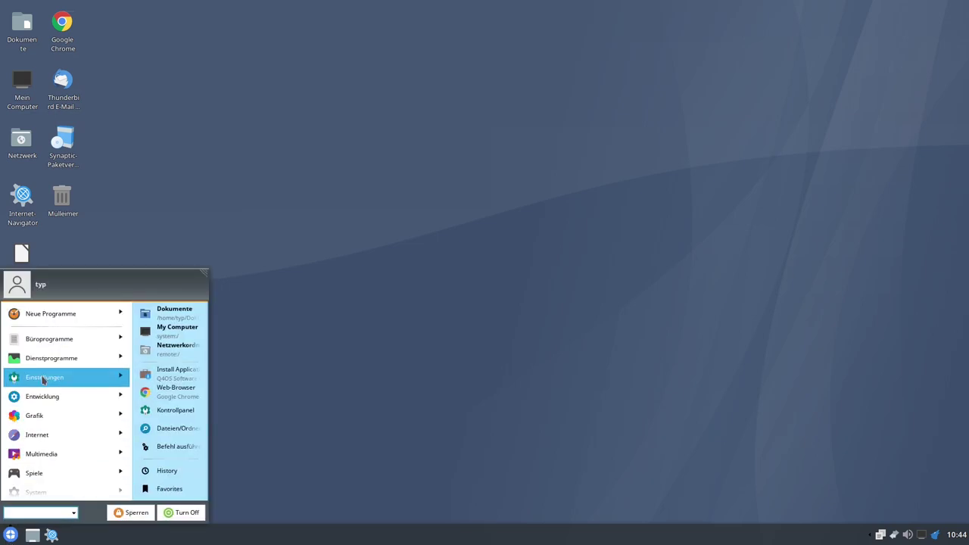
scroll(45, 375, down, 1)
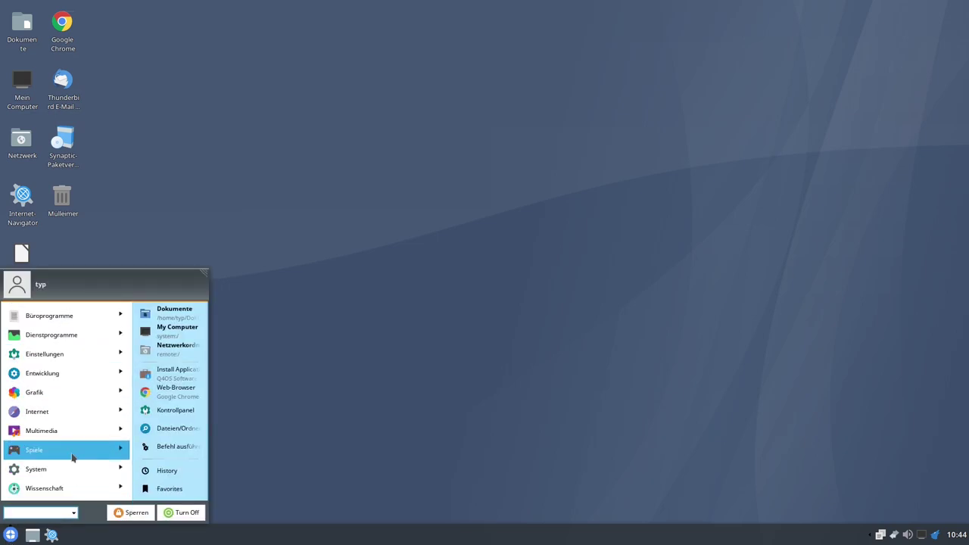
click(72, 457)
click(88, 333)
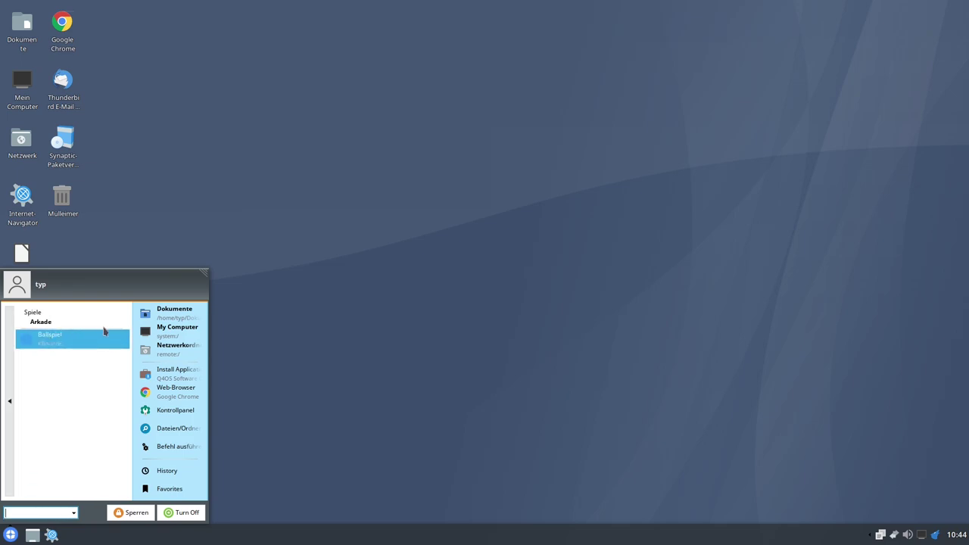
click(10, 367)
click(53, 352)
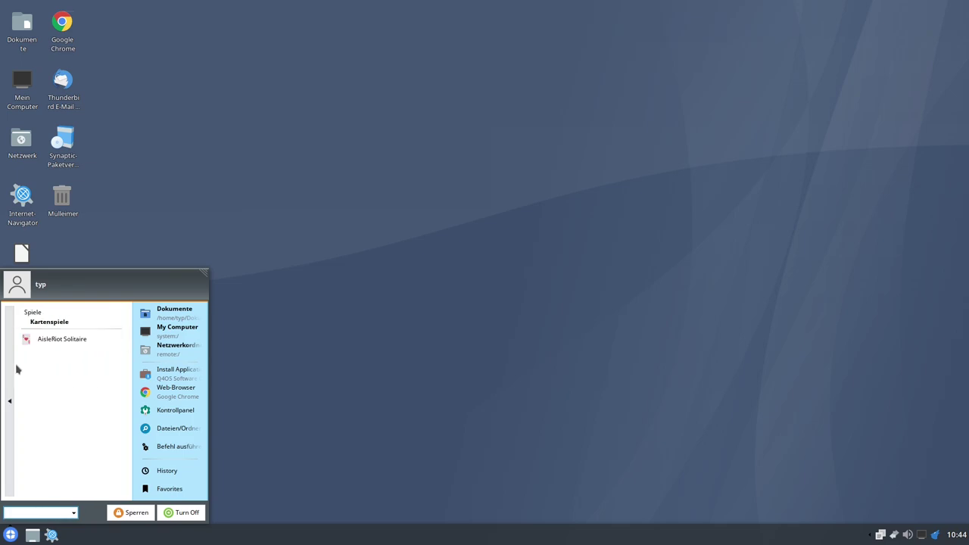
click(12, 368)
click(57, 373)
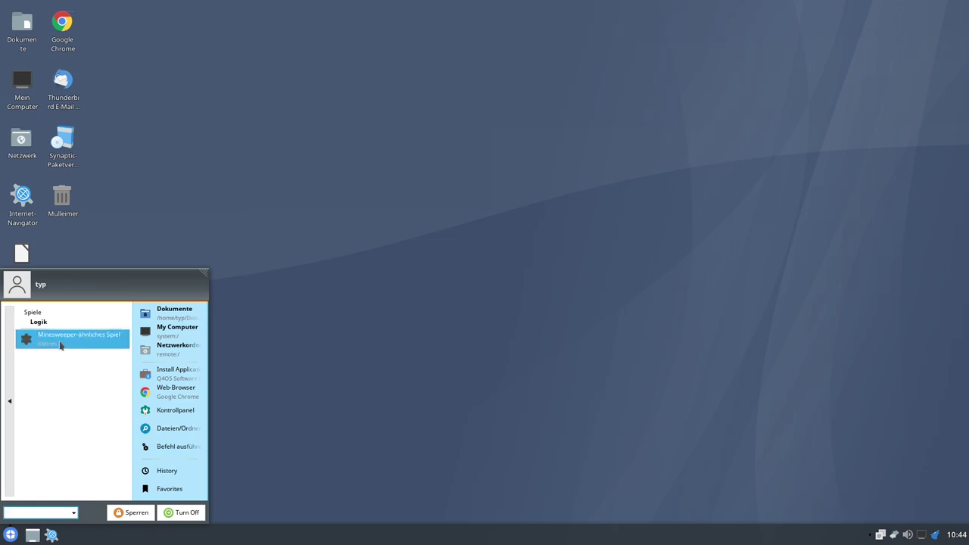
click(11, 368)
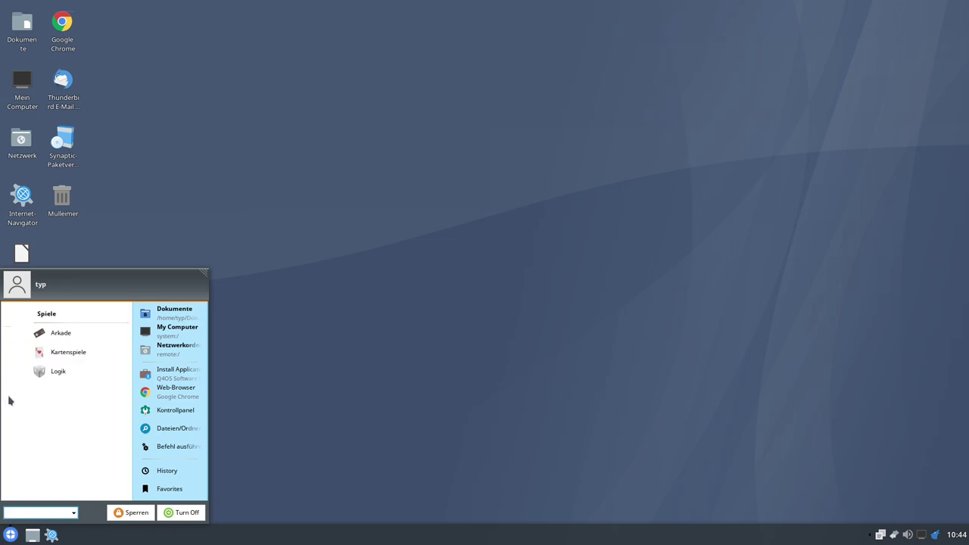
- Launch Terminalprogramm (Konsole) from the System program category
click(9, 401)
click(69, 469)
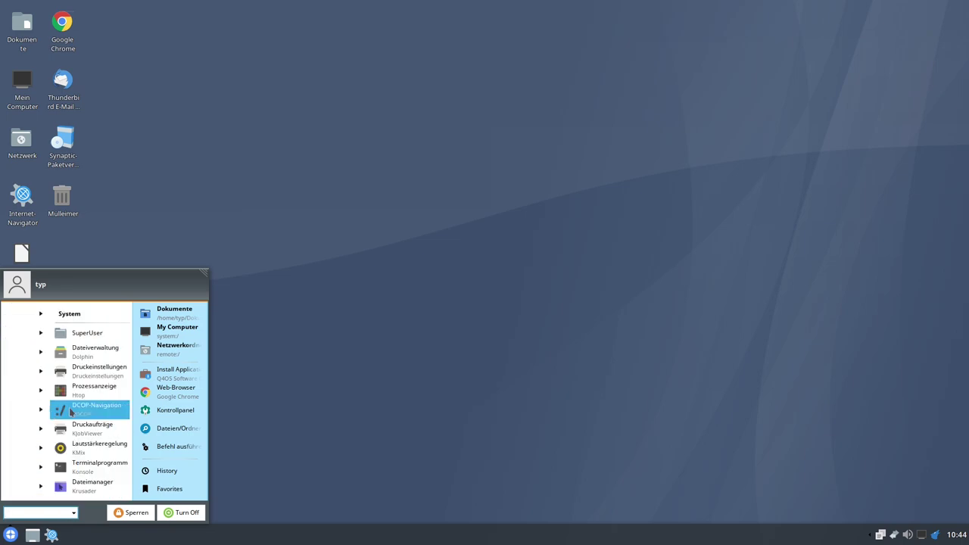
scroll(71, 411, down, 3)
scroll(68, 416, up, 2)
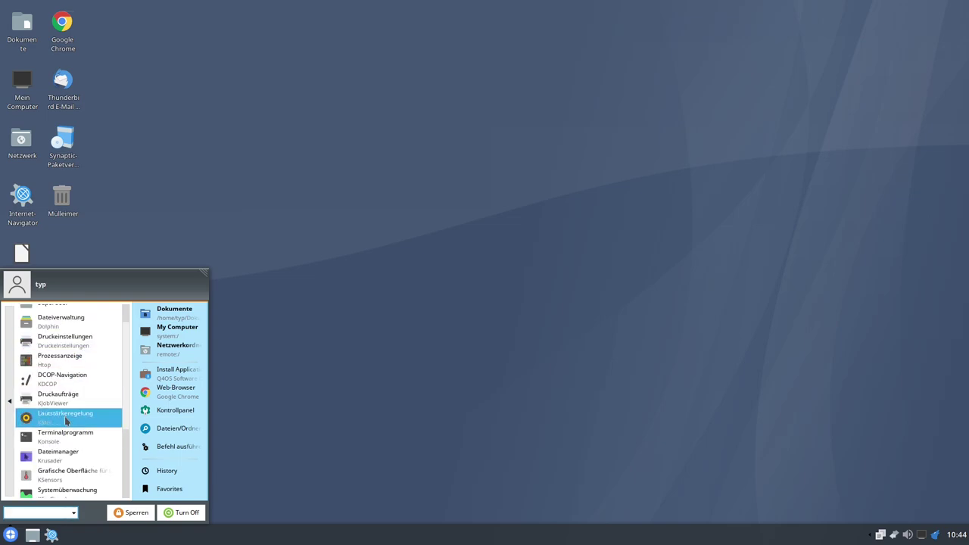
scroll(72, 386, down, 1)
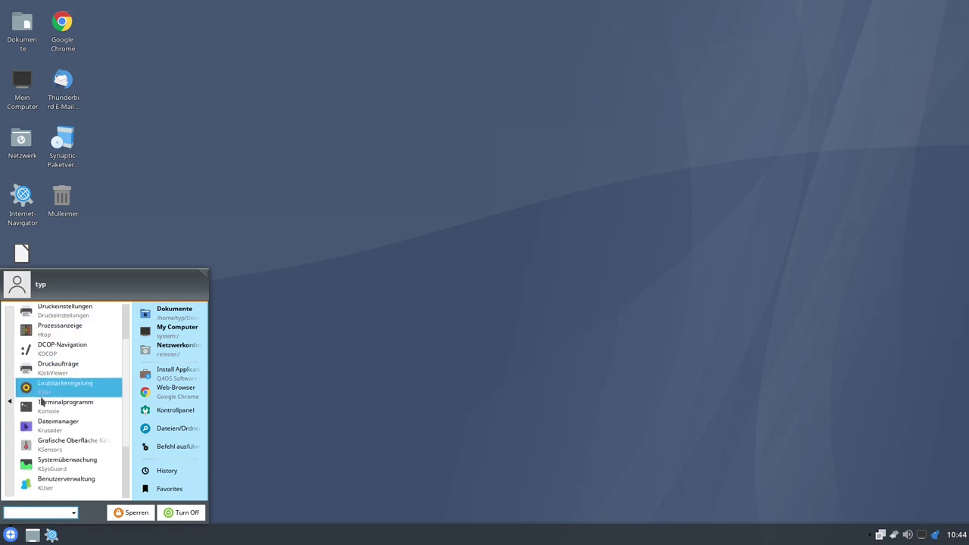
click(63, 406)
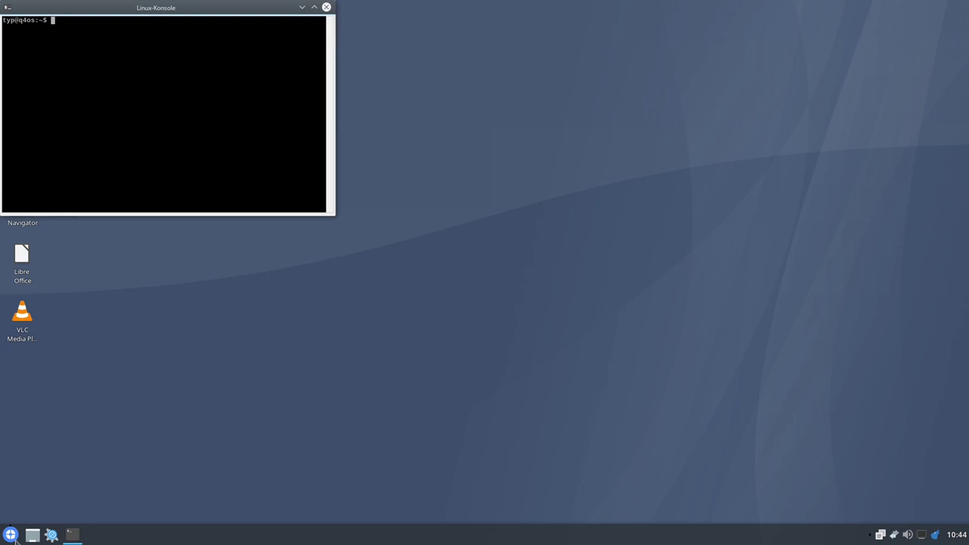
- Move the Konsole window to the centre of the screen
click(11, 535)
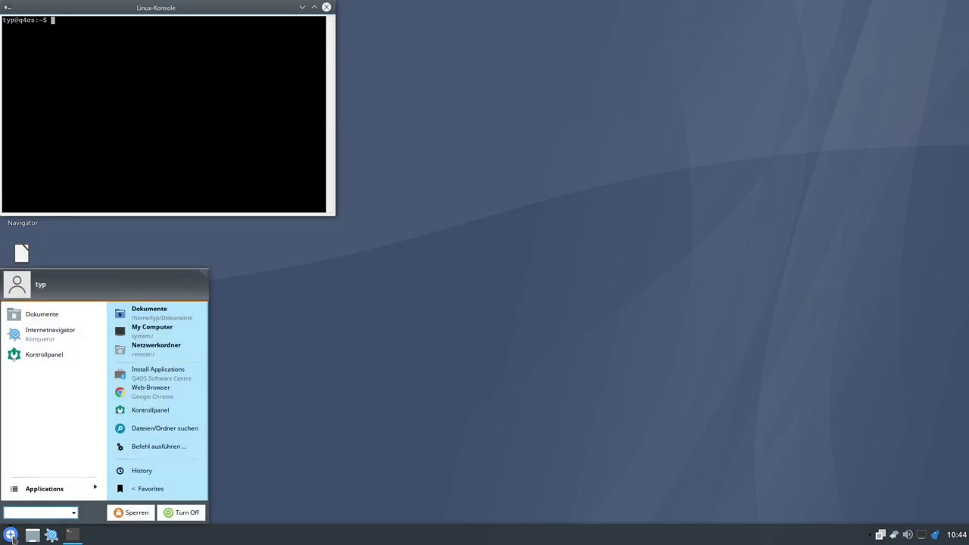
click(159, 7)
drag(159, 8, 489, 92)
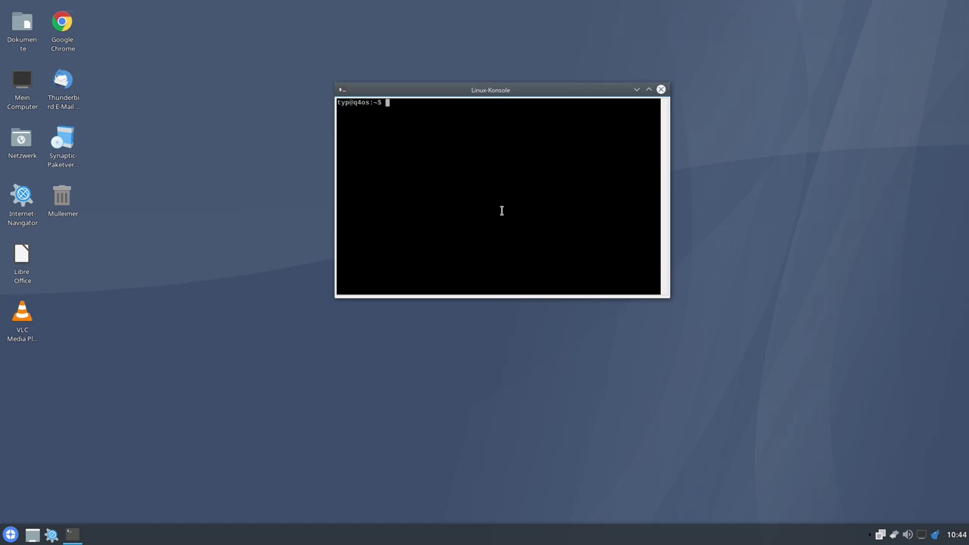
right_click(501, 210)
click(457, 214)
- Run 'sudo apt update' and maximize the terminal window
text(sudo apt update)
key(Return)
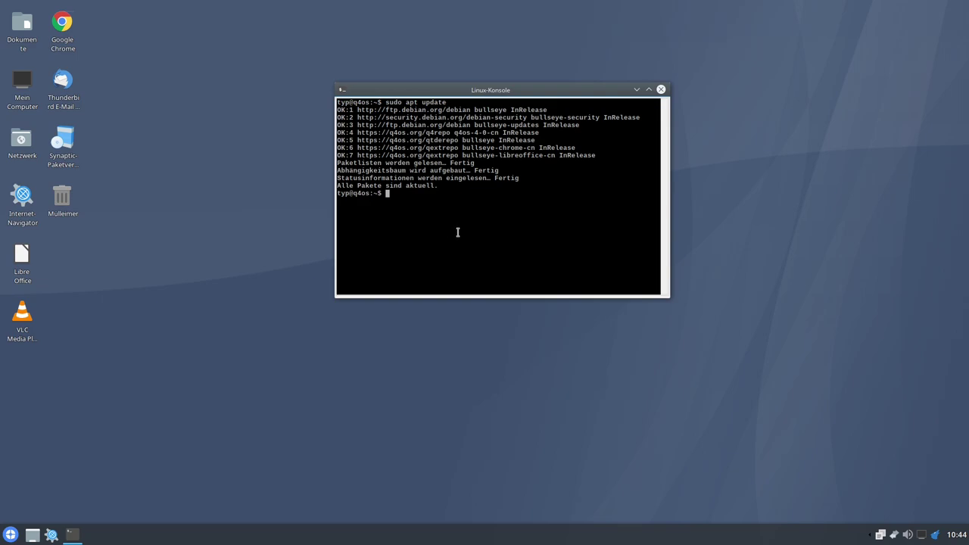
click(651, 90)
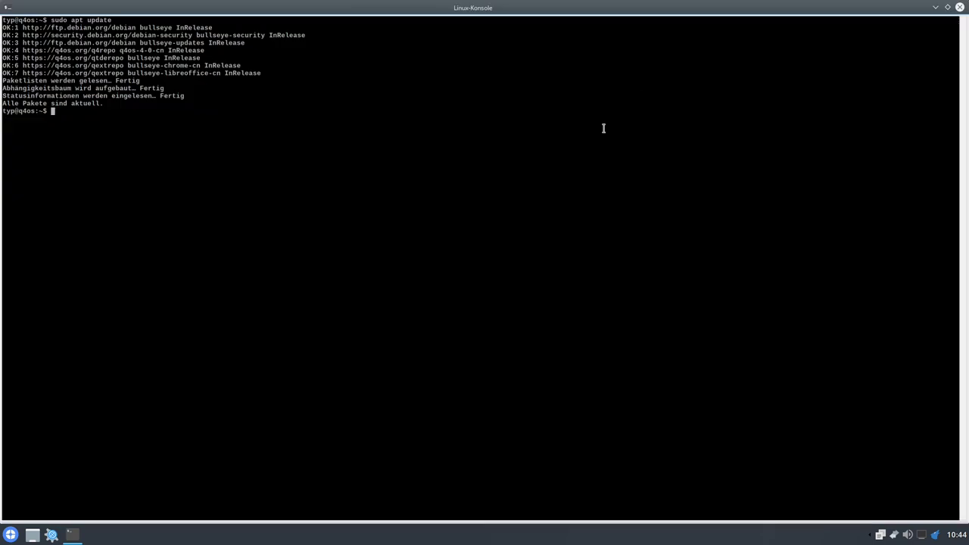
- Enlarge the Konsole font twice via Einstellungen > Schriftart > Schrift vergrößern
right_click(417, 224)
mouse_move(541, 360)
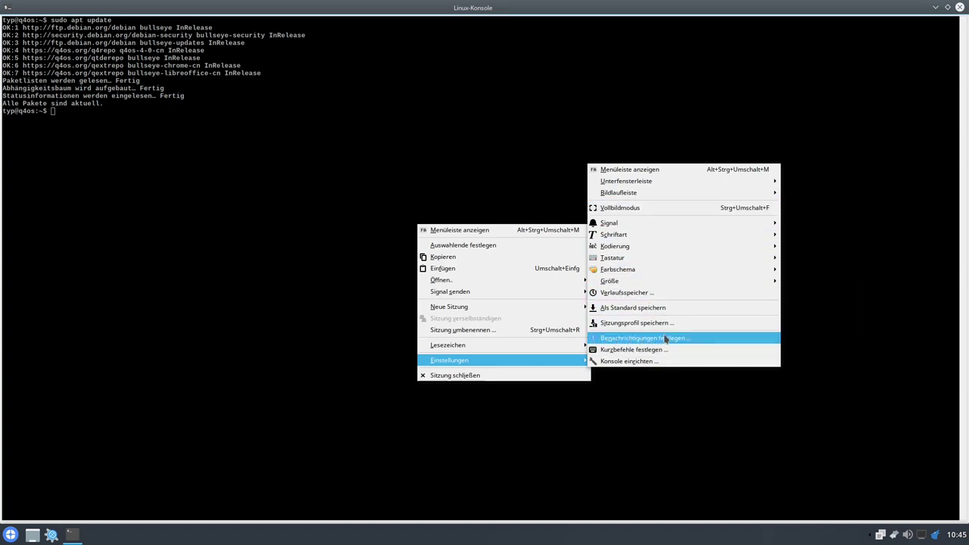
mouse_move(681, 235)
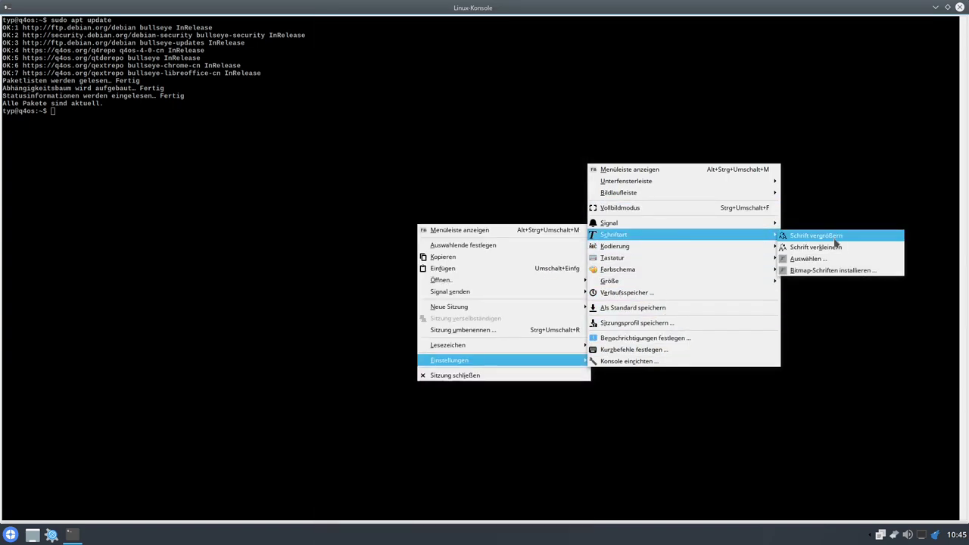
click(825, 241)
right_click(520, 233)
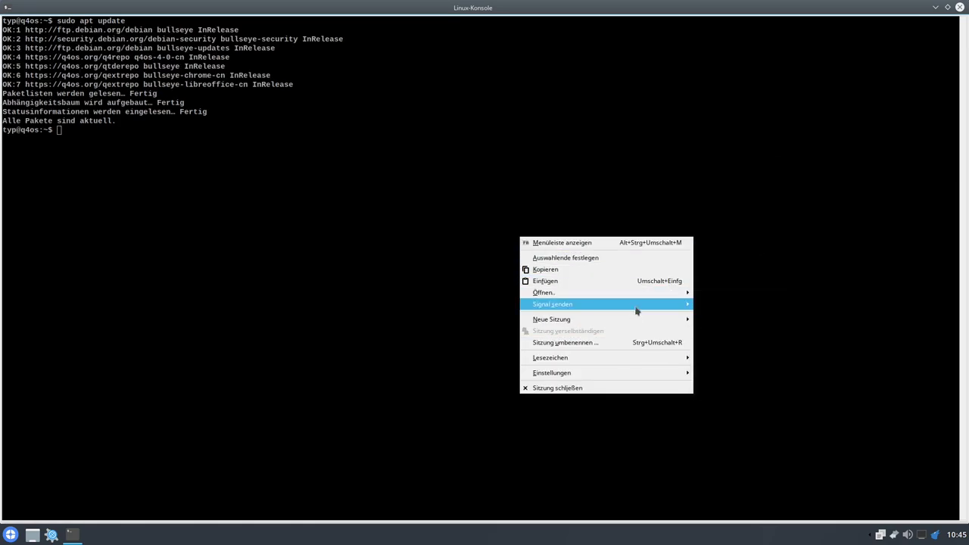
mouse_move(658, 319)
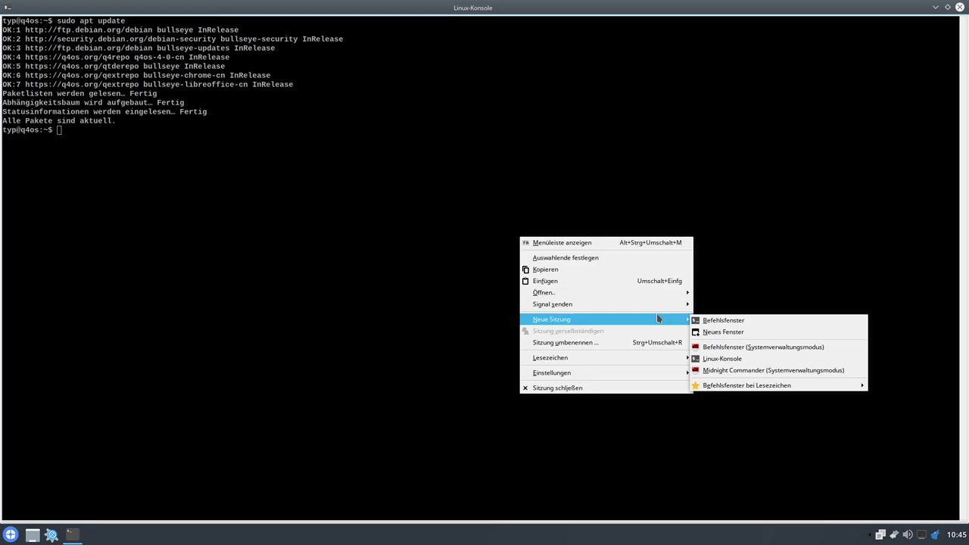
mouse_move(629, 372)
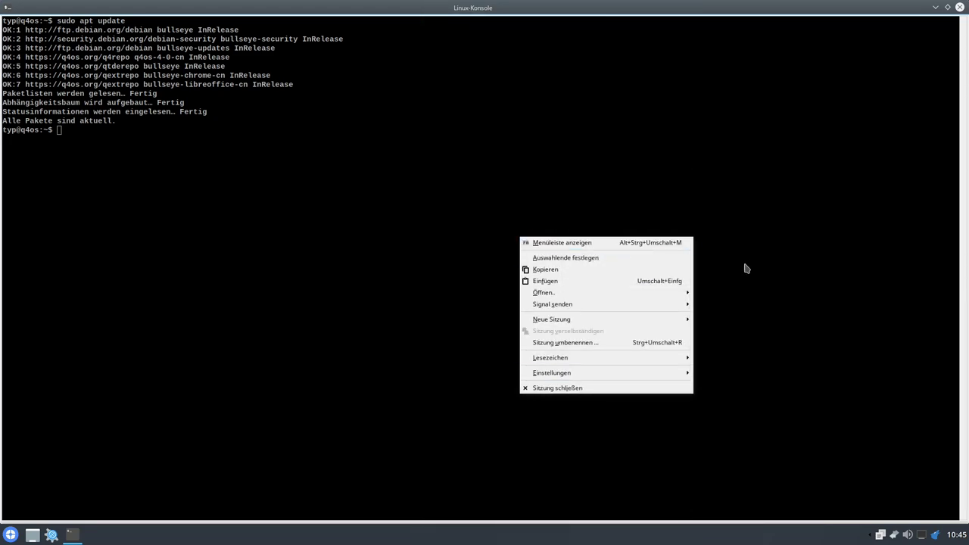
mouse_move(672, 373)
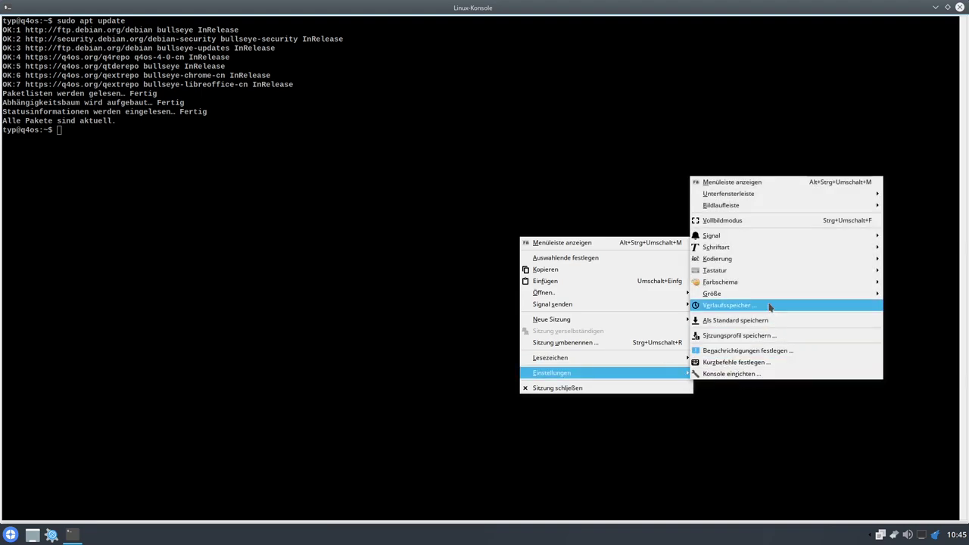
mouse_move(742, 247)
click(654, 251)
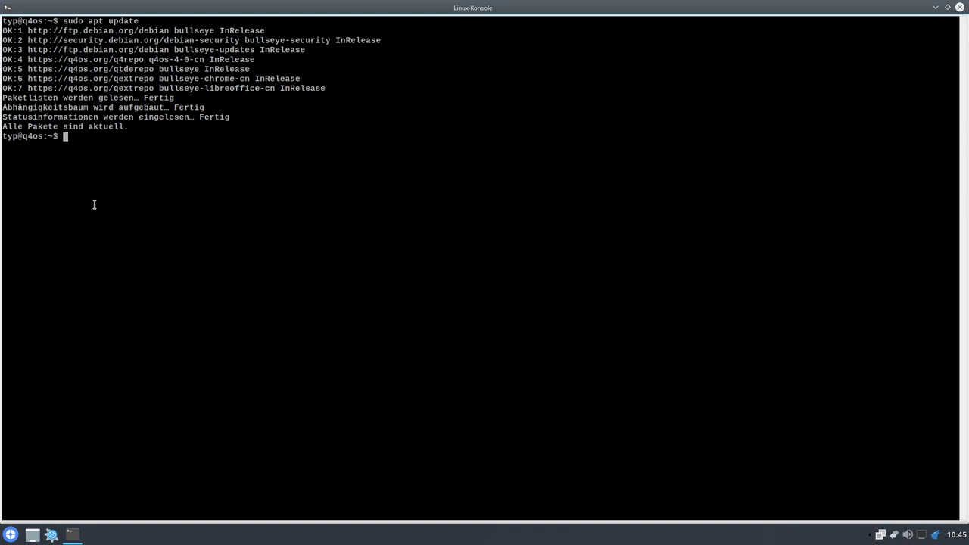
- Try running vim and visudo, finding neither is installed
text(vim)
key(Return)
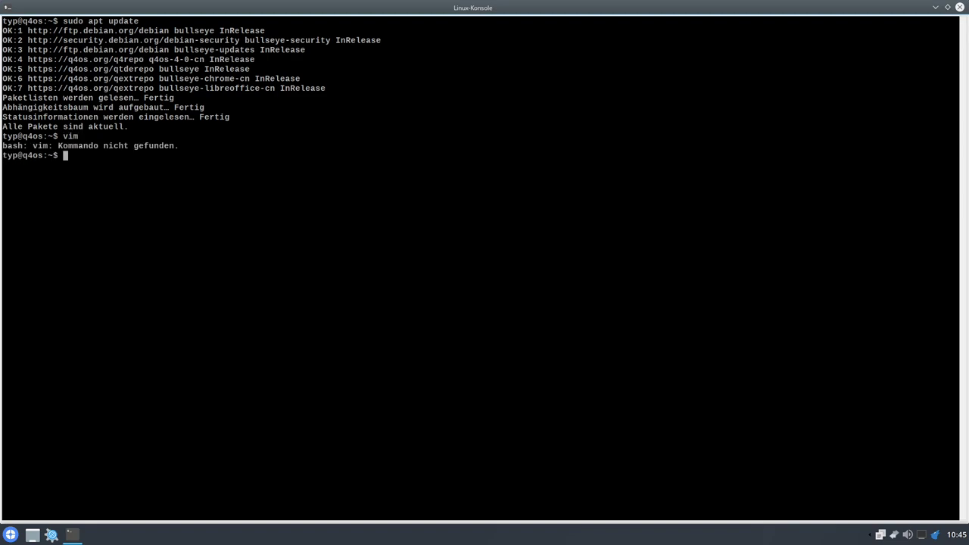
text(visudo)
key(Return)
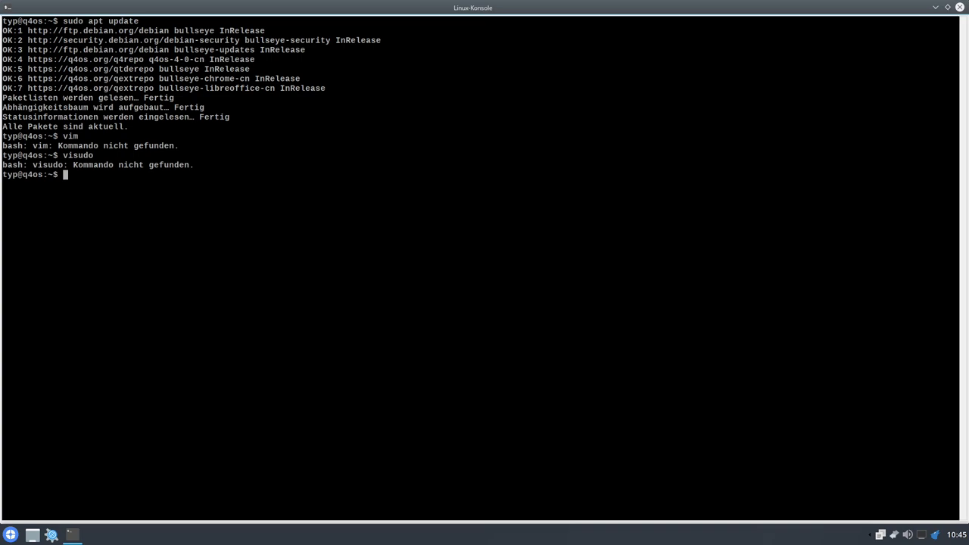
- Open and quit nano, clear the screen with Ctrl+L, and type 'cd /ecc'
text(nano)
key(Return)
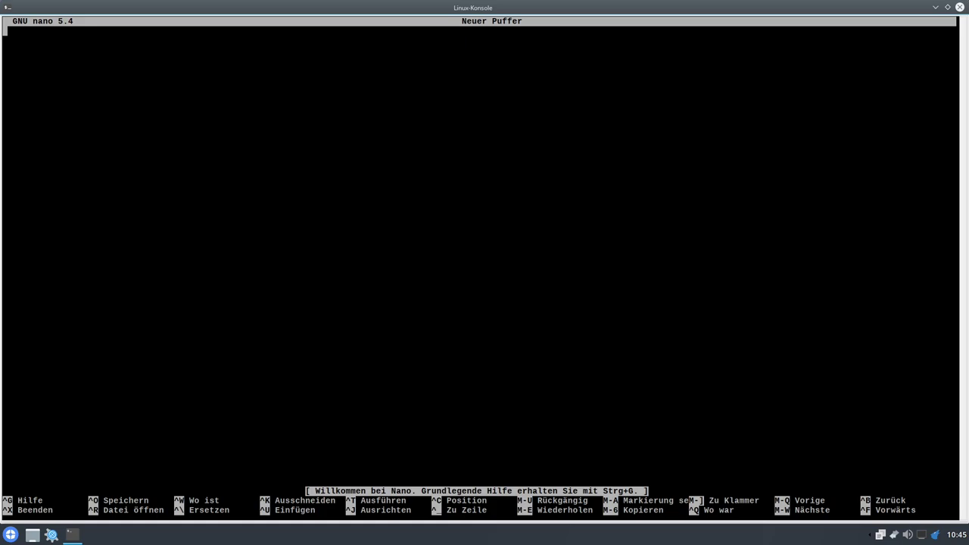
key(ctrl+x)
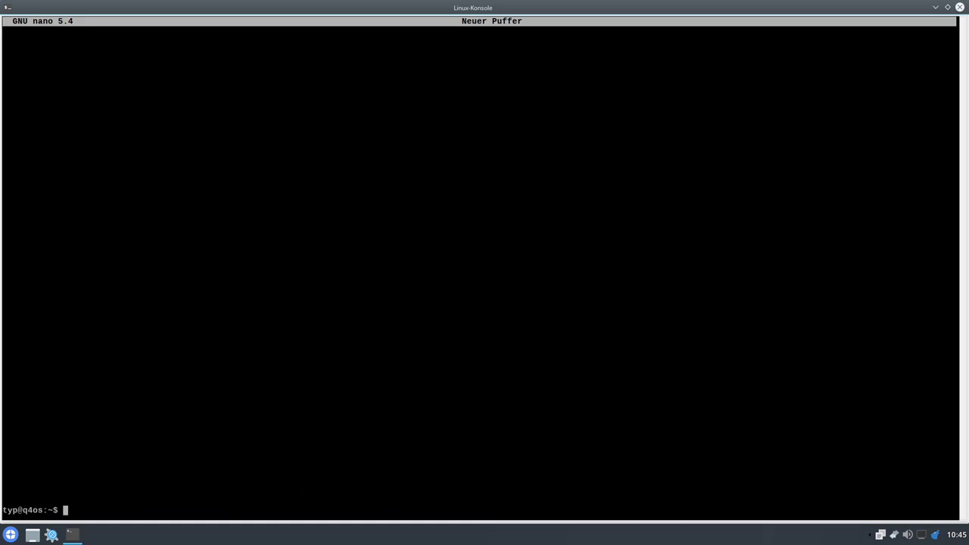
key(ctrl+l)
text(cd)
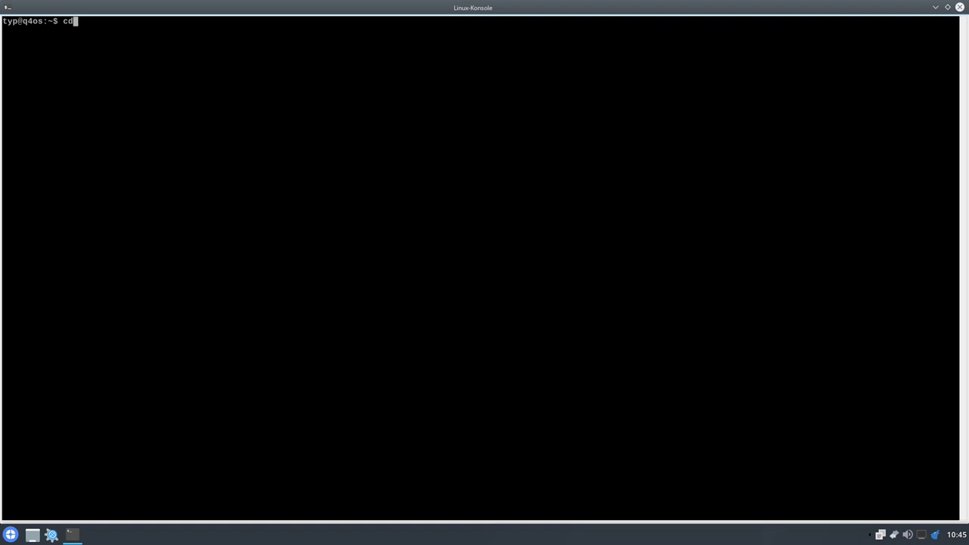
text( /ect)
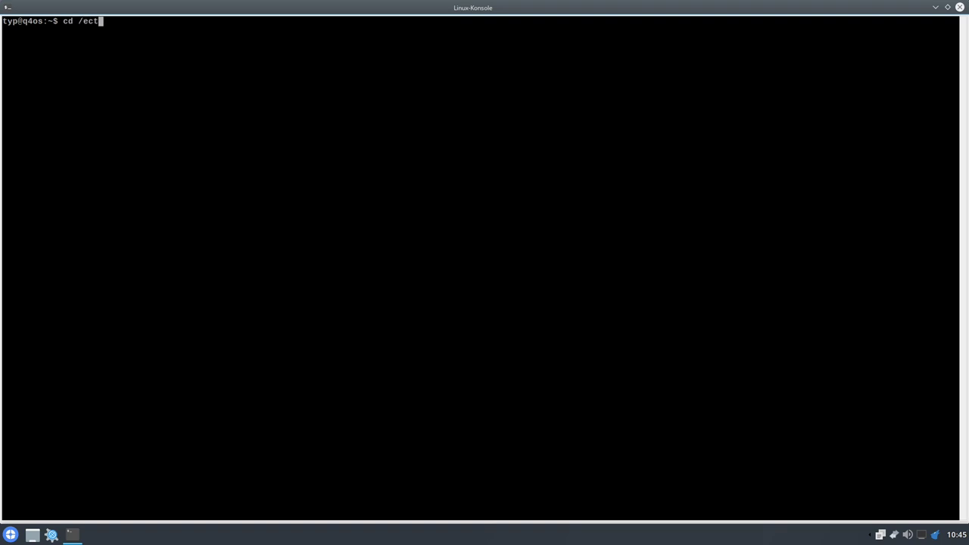